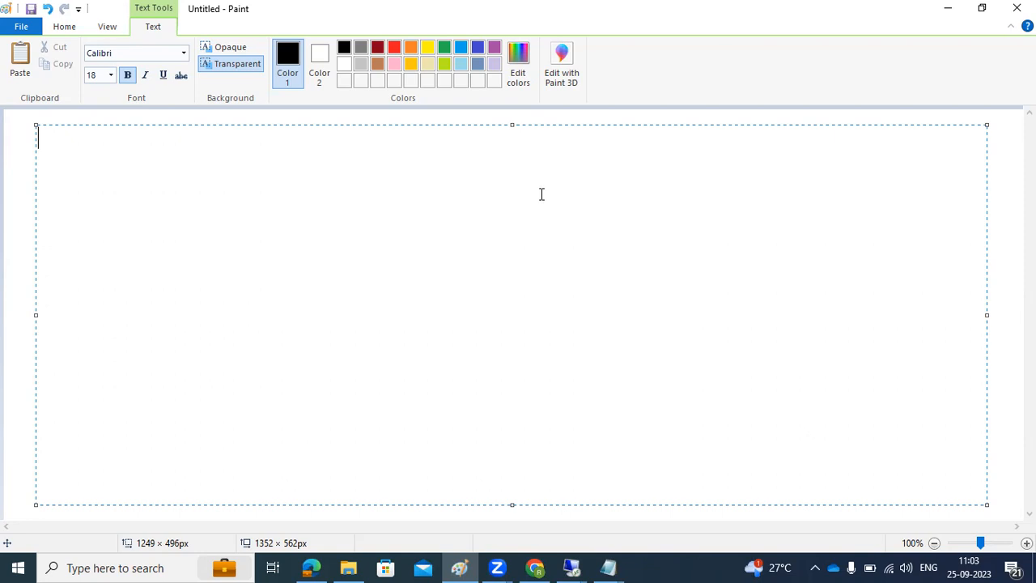
Step: Type the heading "SAP PAS +ASCS" on the first line of the text box and start a new line
type("SAP PAS +ASCS")
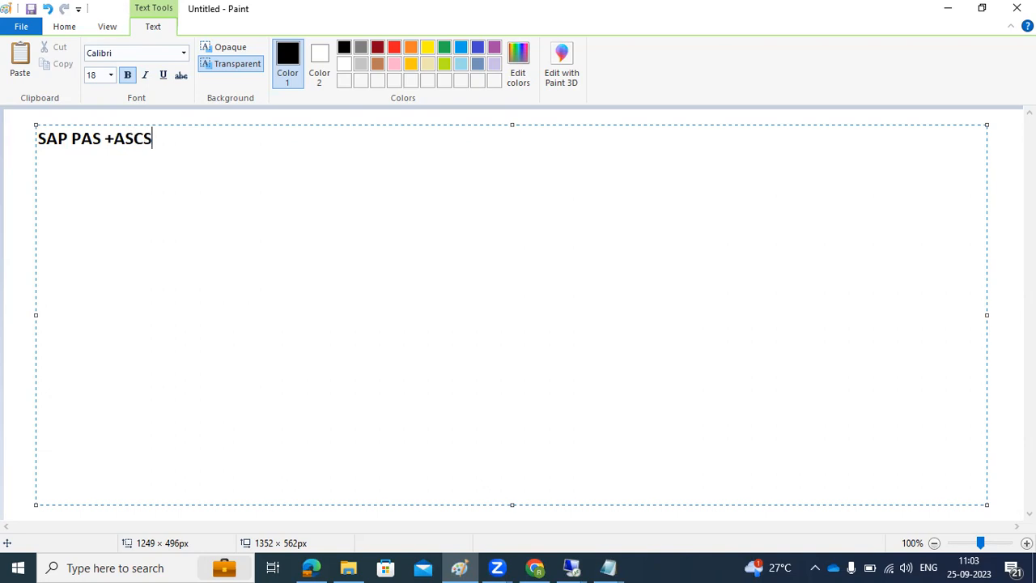
key("Return")
Step: Add the line "DVEBMGS" followed by an empty line
type("DVEBMG")
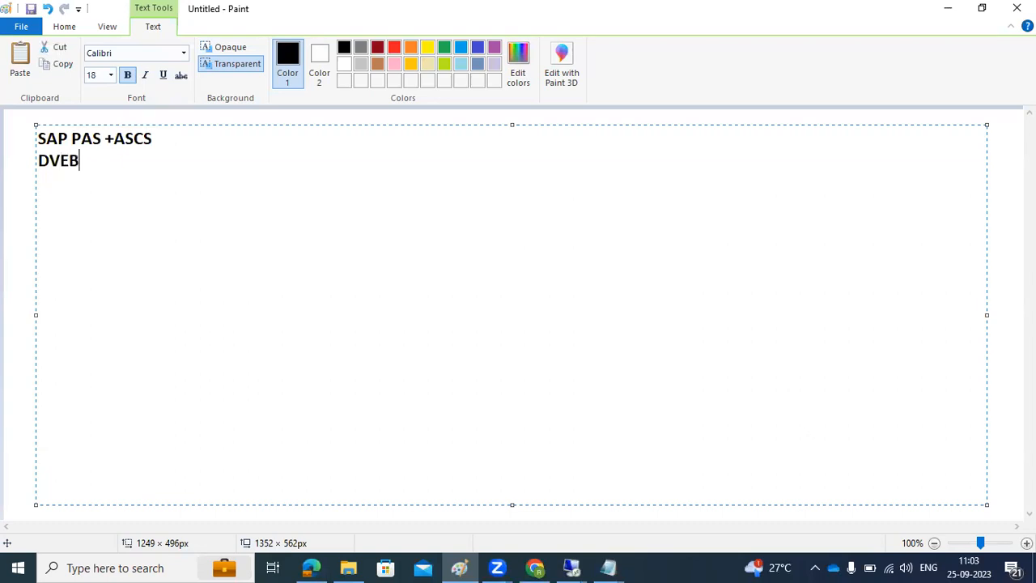
type("S")
key("Return")
Step: Enter the letters D, V and E on separate lines below the empty line
key("Return")
type("D i")
key("BackSpace")
key("Return")
type("V")
key("Return")
type("E")
key("Return")
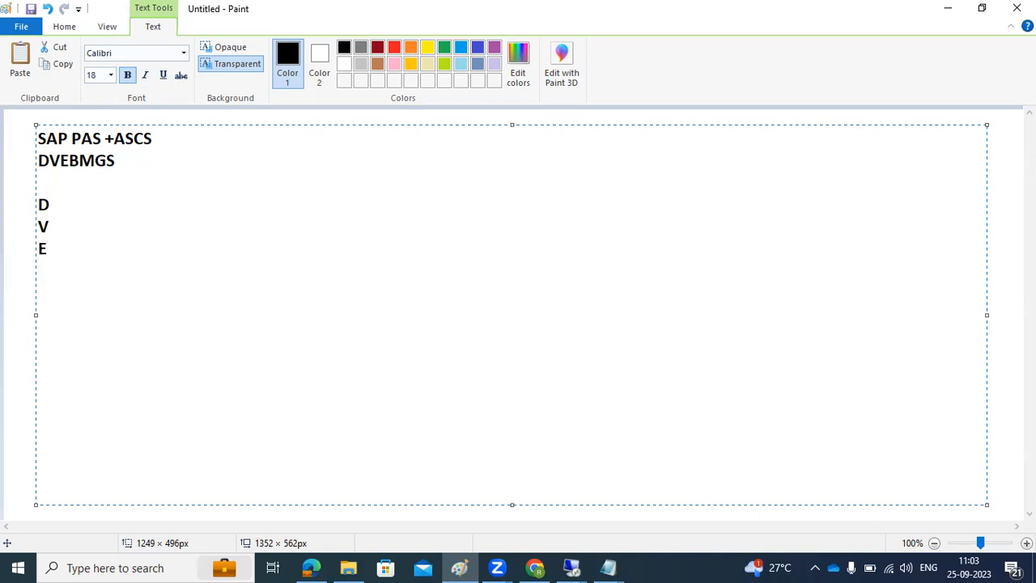
Step: Add transaction codes to the letters: "E =Sm12", "V=Sm13,SM14" and "D -Sm50,SM66"
key("BackSpace")
type("=Sm12")
left_click(49, 226)
type("=Sm13")
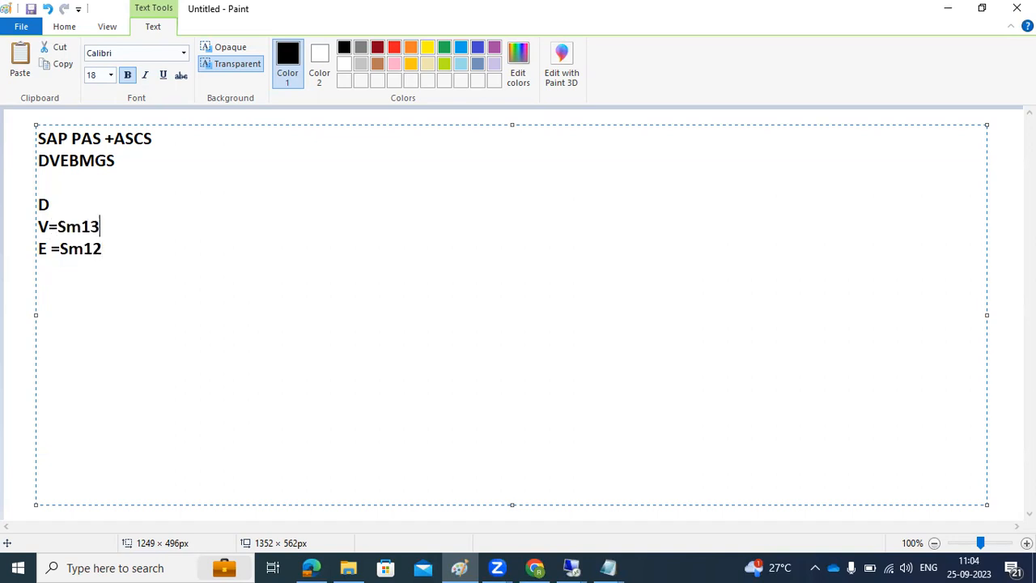
type(",SM14")
left_click(53, 205)
type("-Sm50,")
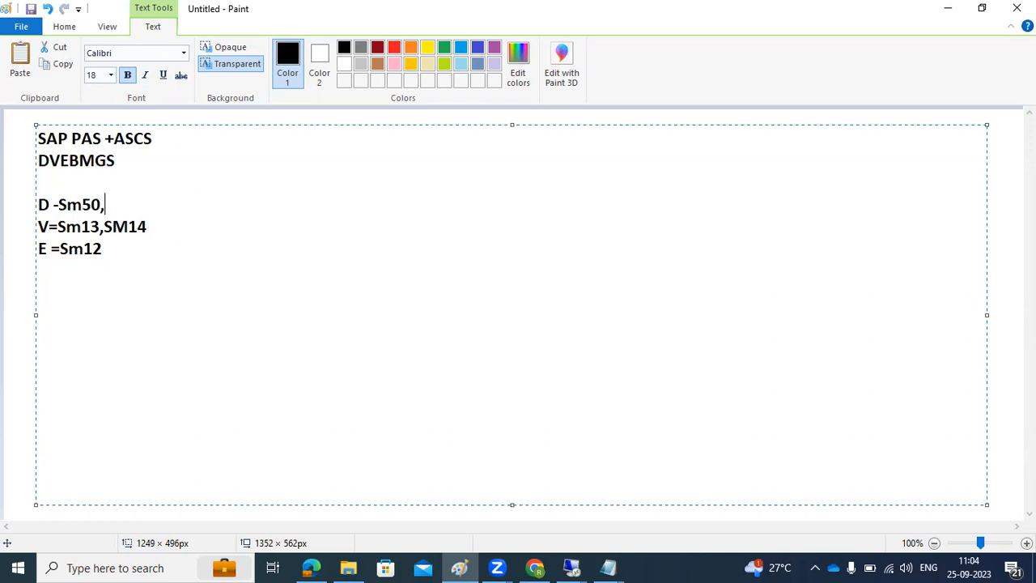
type("SM66")
Step: Add the line "General monitoring - ST22,Sm21,SM04,AL08" below the E line
key("Down")
key("Down")
key("Return")
type("Ge")
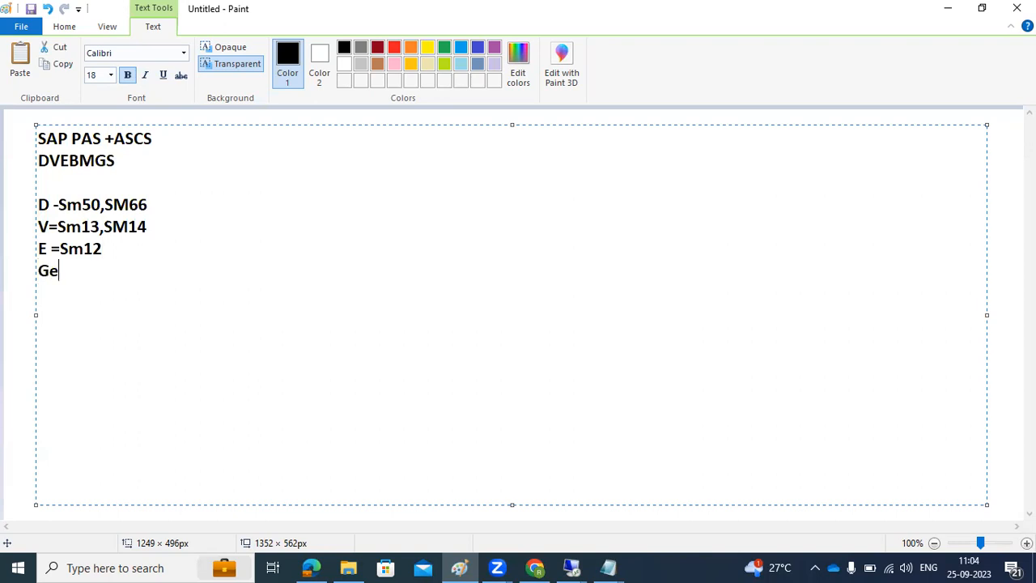
type("neral monitoring ")
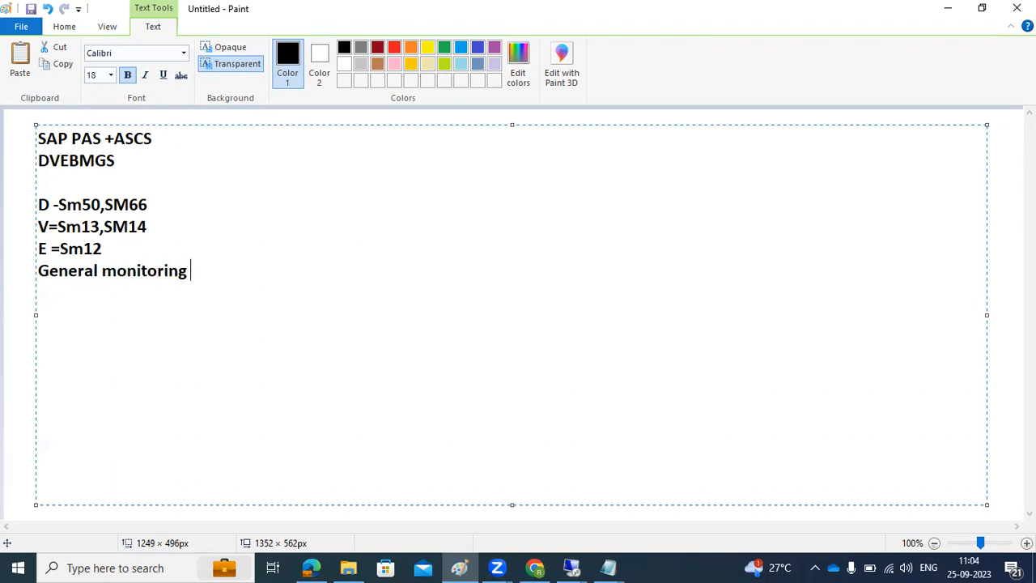
type("- ST22,Sm21,")
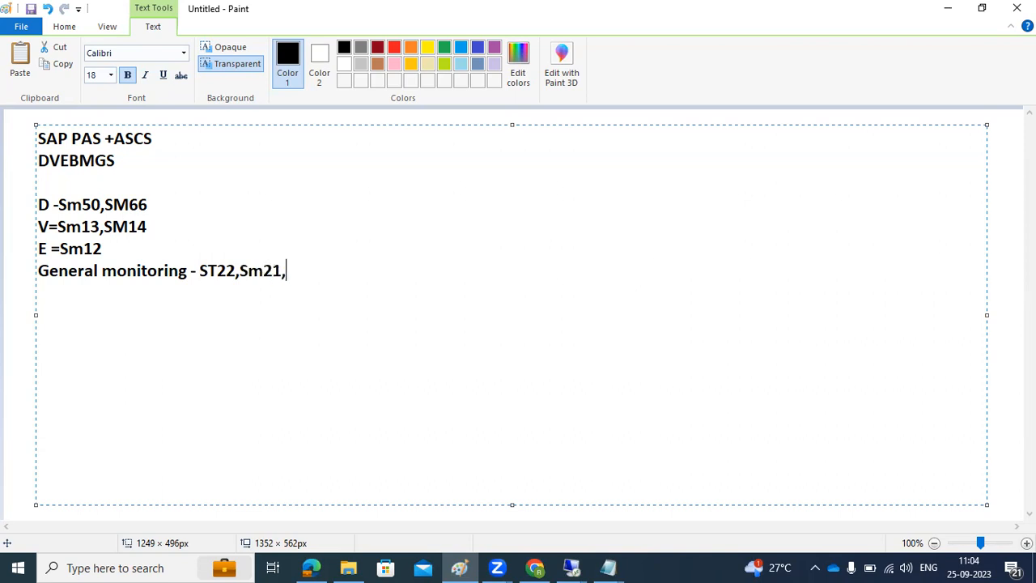
type("SM04,AL08")
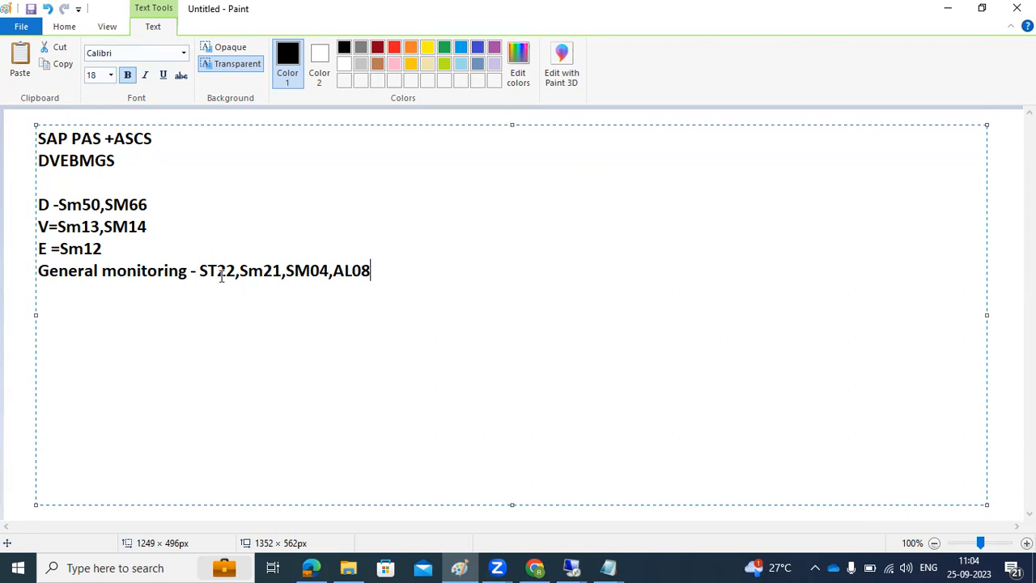
Step: Append ",SE38-SA38 for reports" to the end of the general monitoring line
left_click(251, 272)
left_click_drag(294, 272, 326, 274)
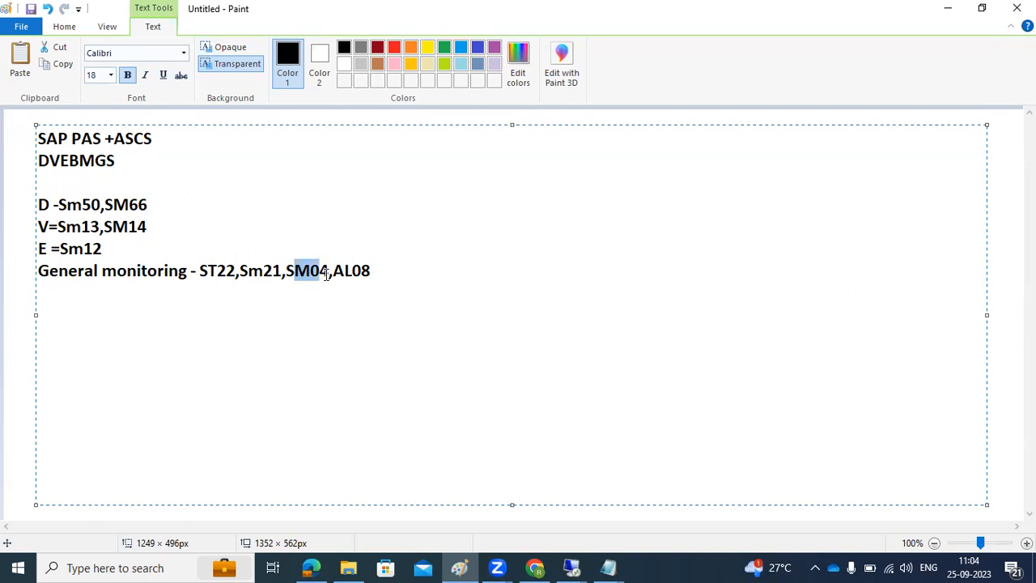
left_click_drag(344, 275, 370, 277)
left_click(372, 275)
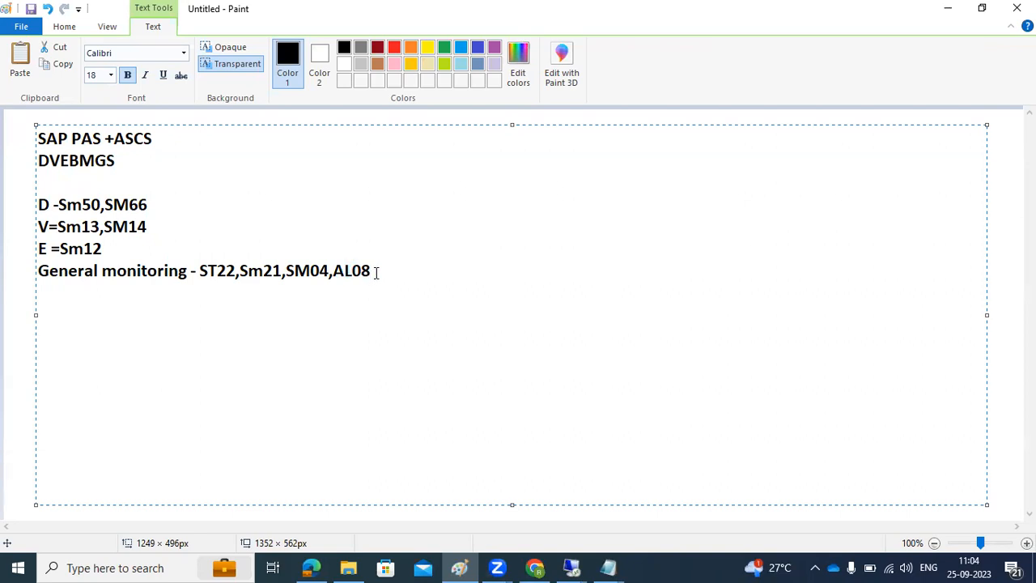
type(",SE38-SA38 for r")
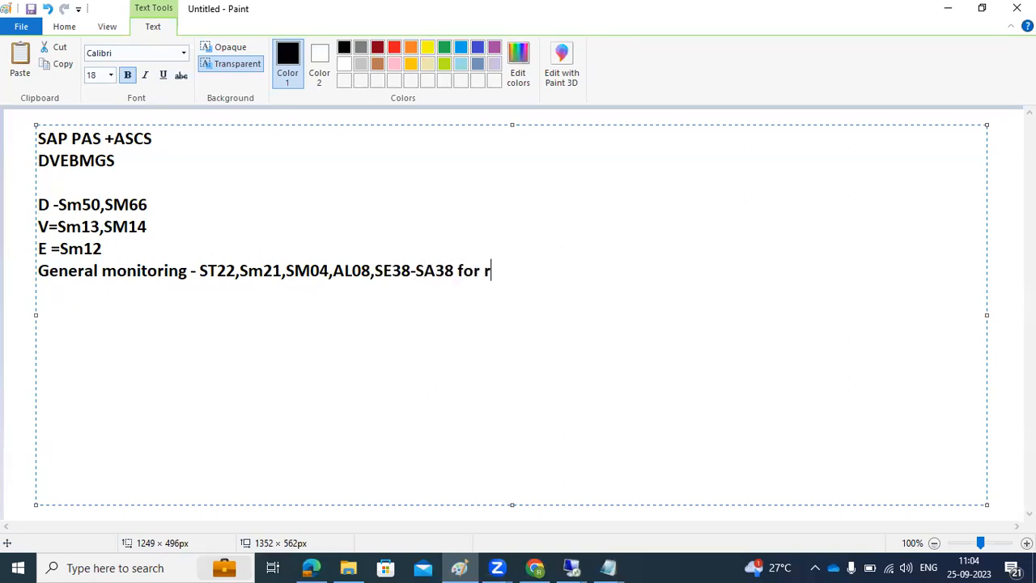
type("eports ,programs")
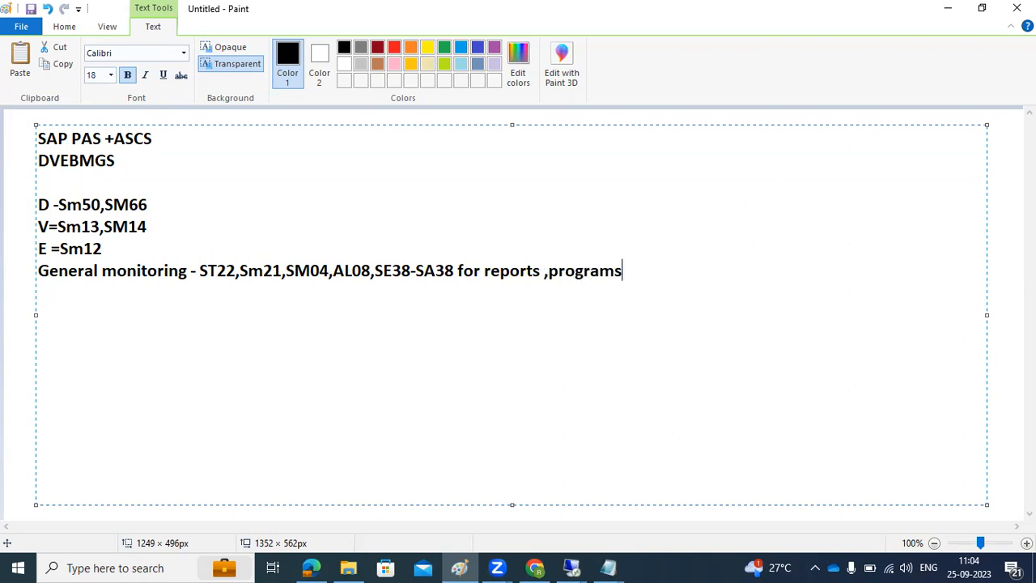
type(" ,SE11-SE16")
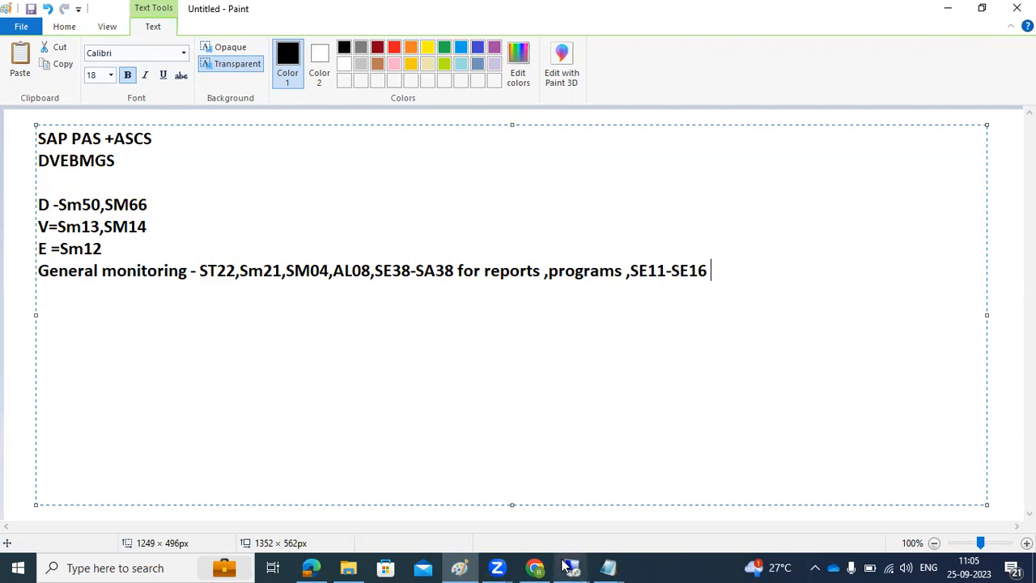
Step: Delete all the lines from the D line through the general monitoring line
left_click_drag(717, 279, 125, 275)
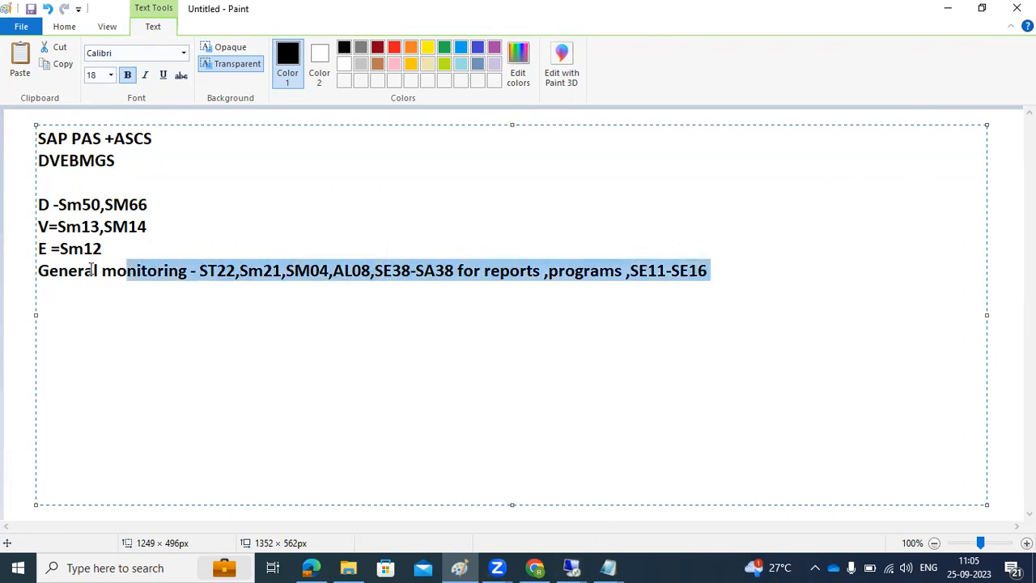
left_click(89, 327)
left_click_drag(728, 273, 32, 188)
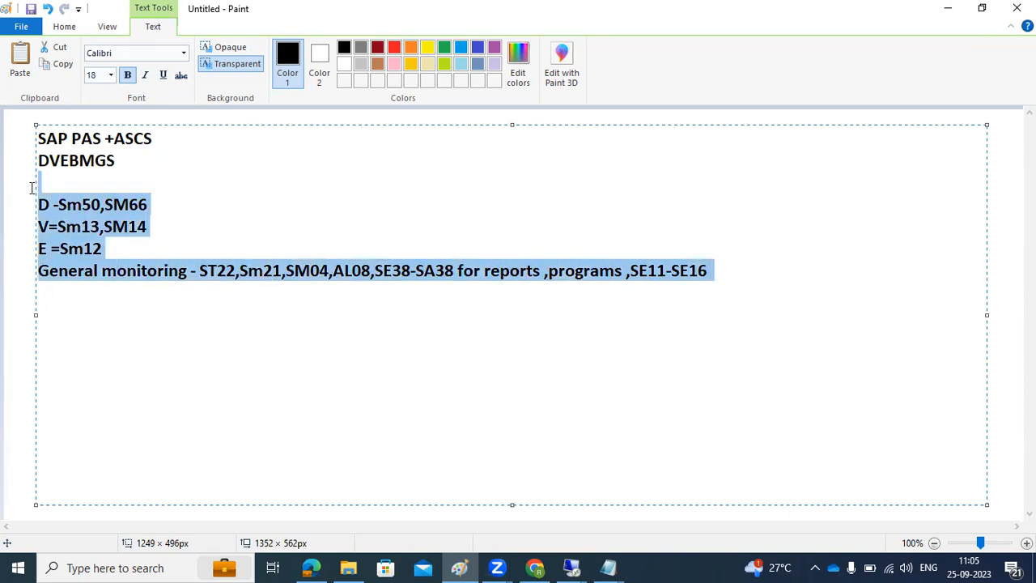
key("Delete")
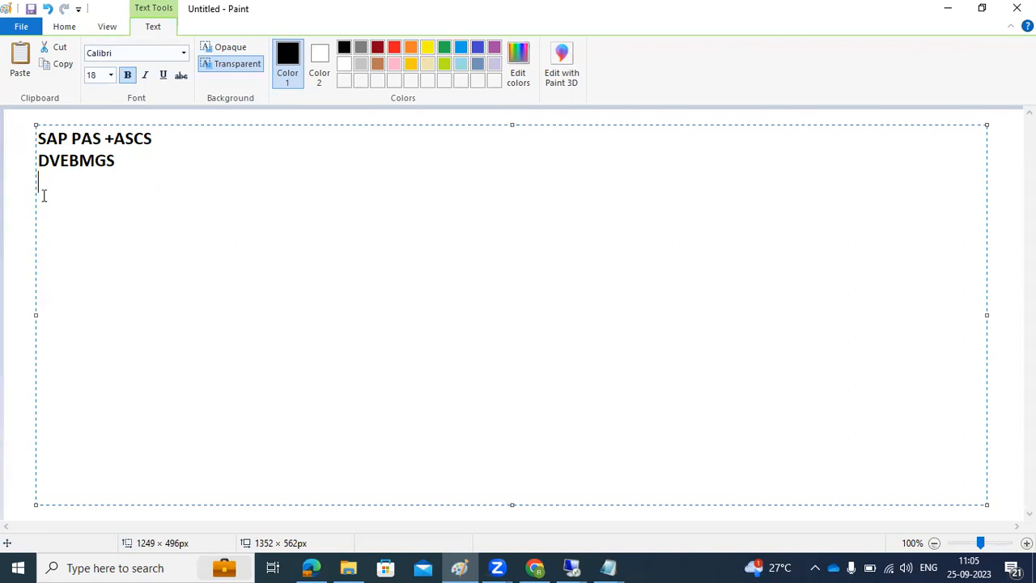
Step: Add the heading "BACKGROUNG WORKPROCESS :" underlined with a row of equals signs
key("Return")
type("BACKGROU")
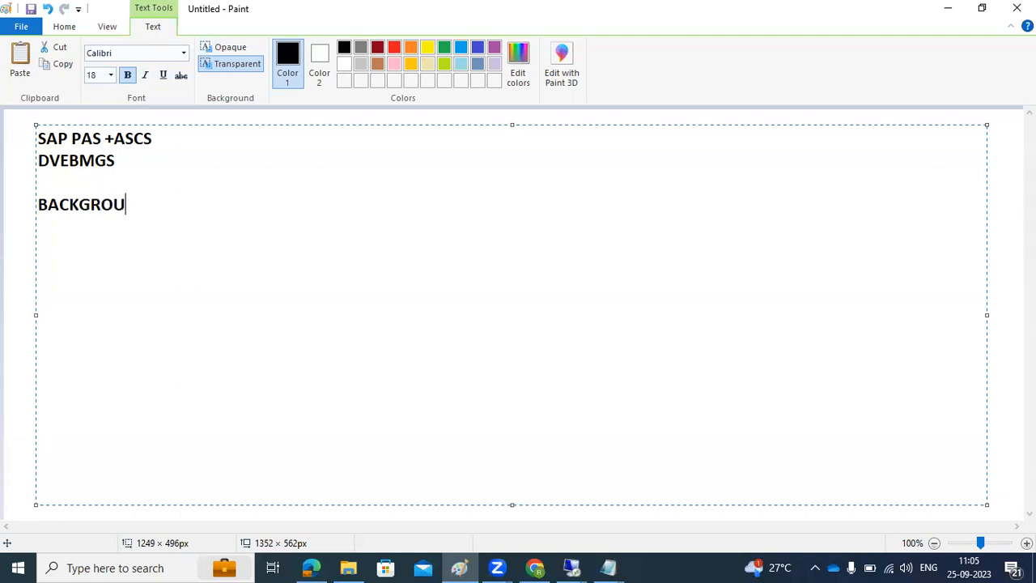
type("NG WOORK===")
key("BackSpace")
key("BackSpace")
key("BackSpace")
key("BackSpace")
key("BackSpace")
key("BackSpace")
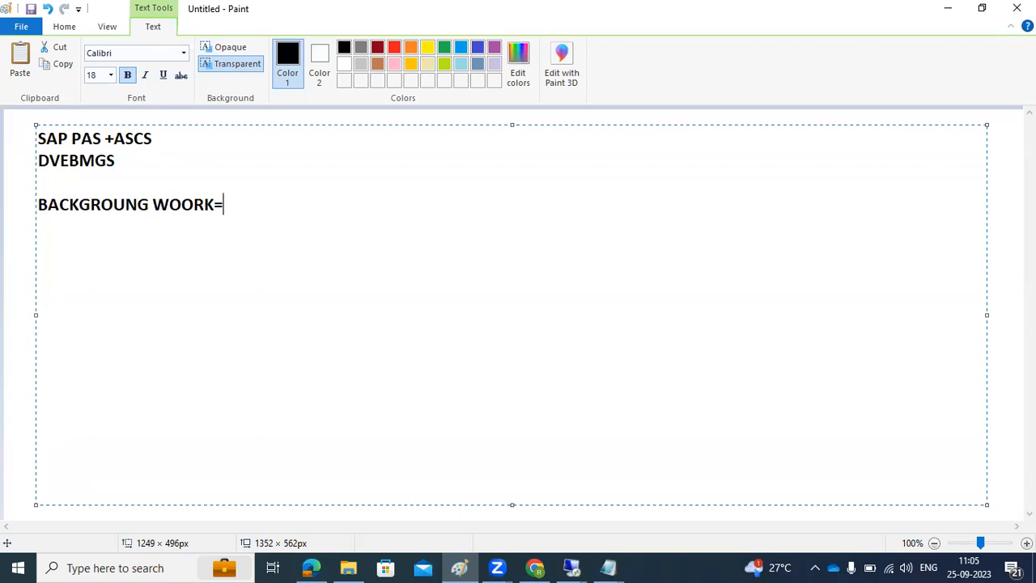
type("RKPROCESS :")
key("Return")
type("============================")
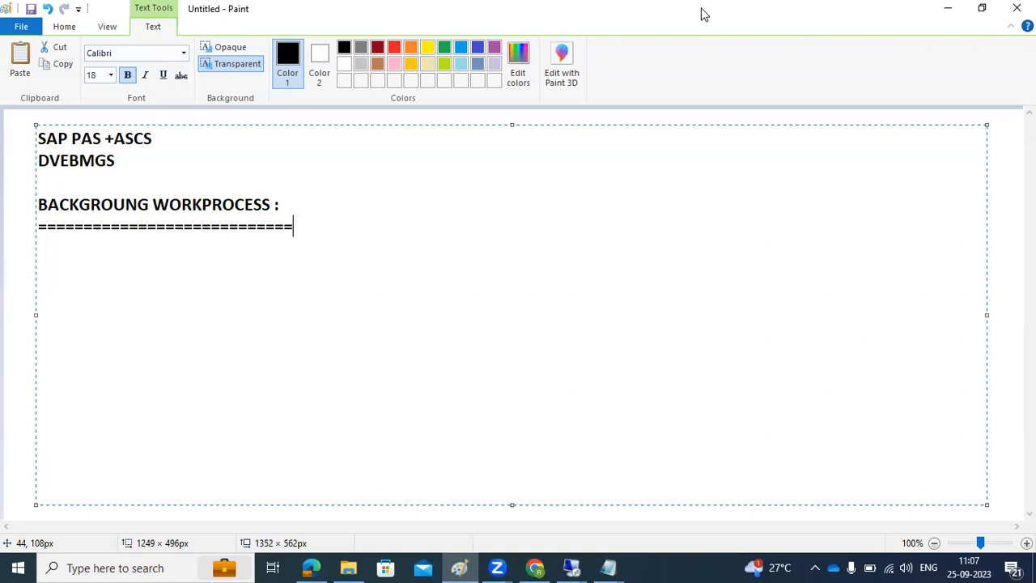
Step: Add the line "JOB :" below the equals-sign row
key("Return")
type("JOB :")
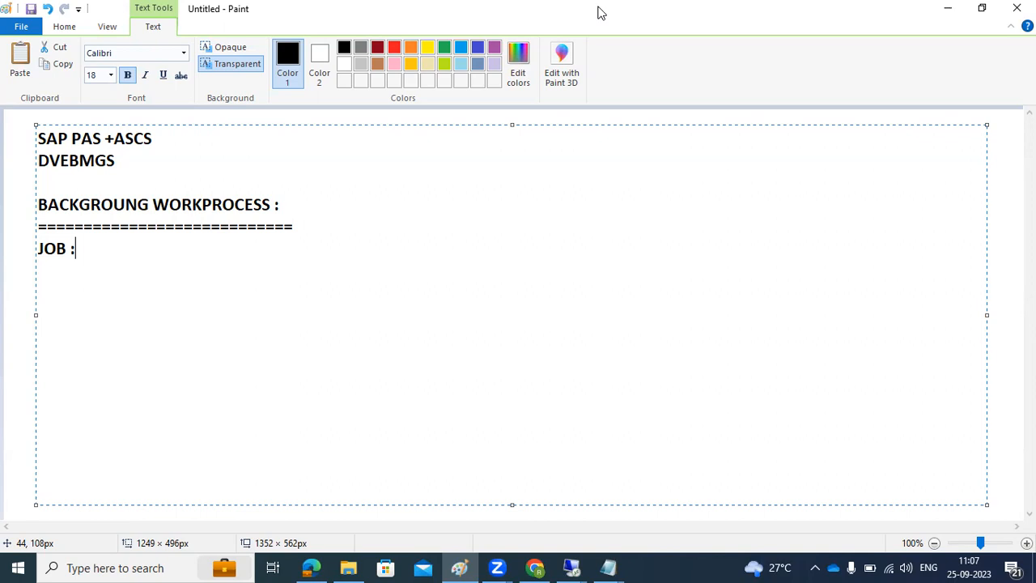
left_click_drag(69, 160, 80, 161)
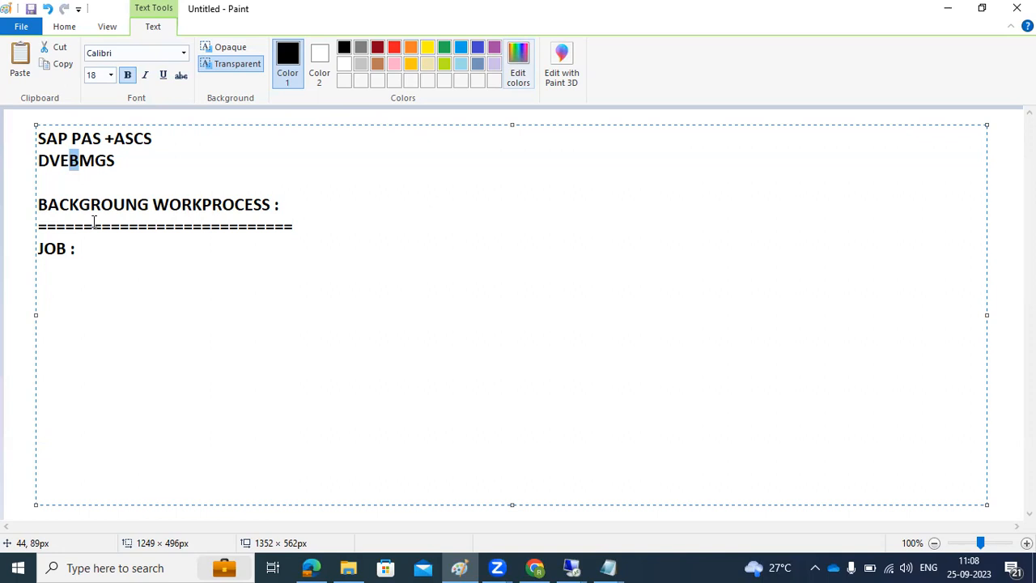
left_click(571, 568)
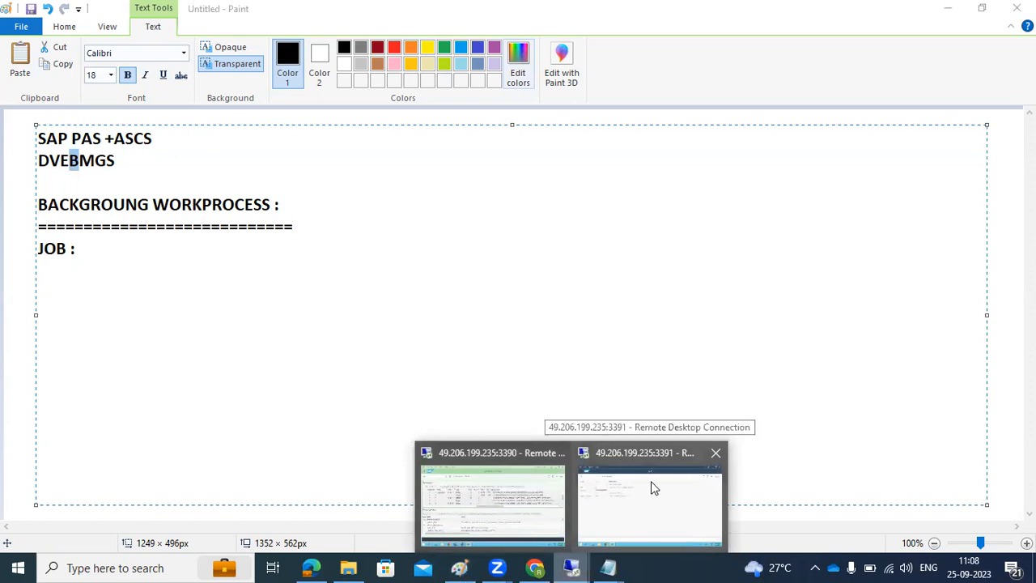
left_click(716, 452)
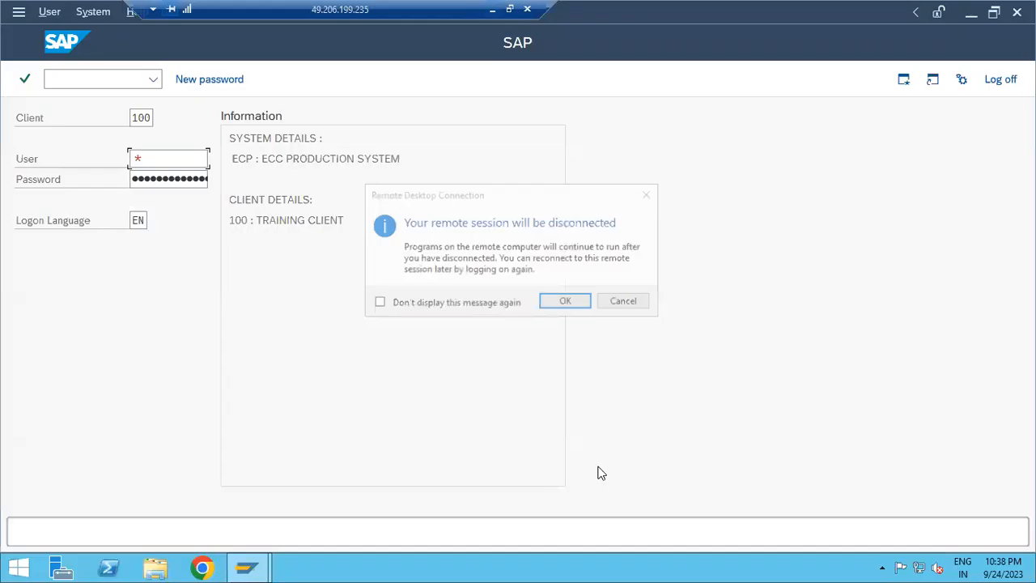
left_click(550, 305)
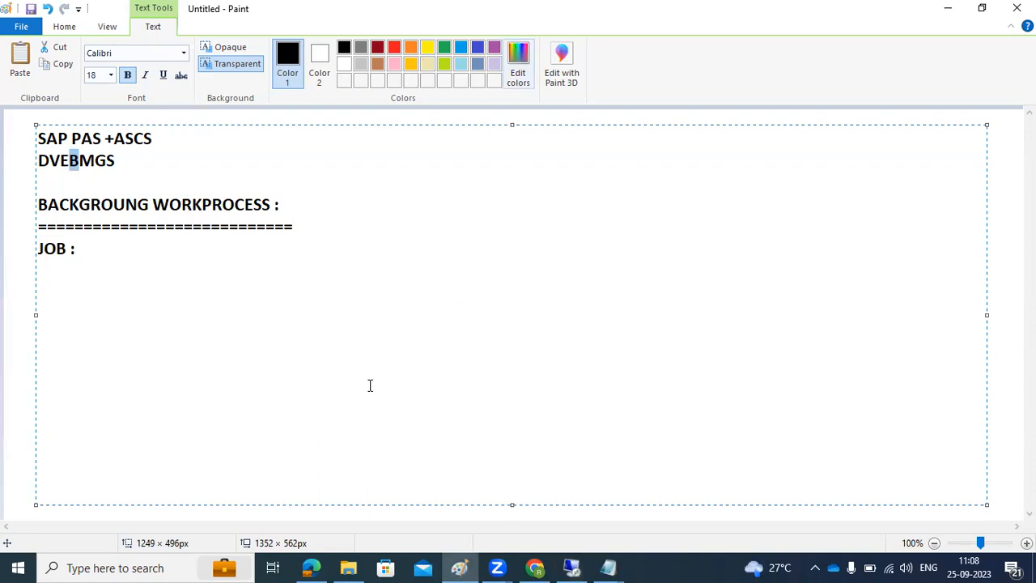
Step: Bring up the SAP Logon 770 window in the remaining remote desktop session, then minimize the session
left_click(570, 566)
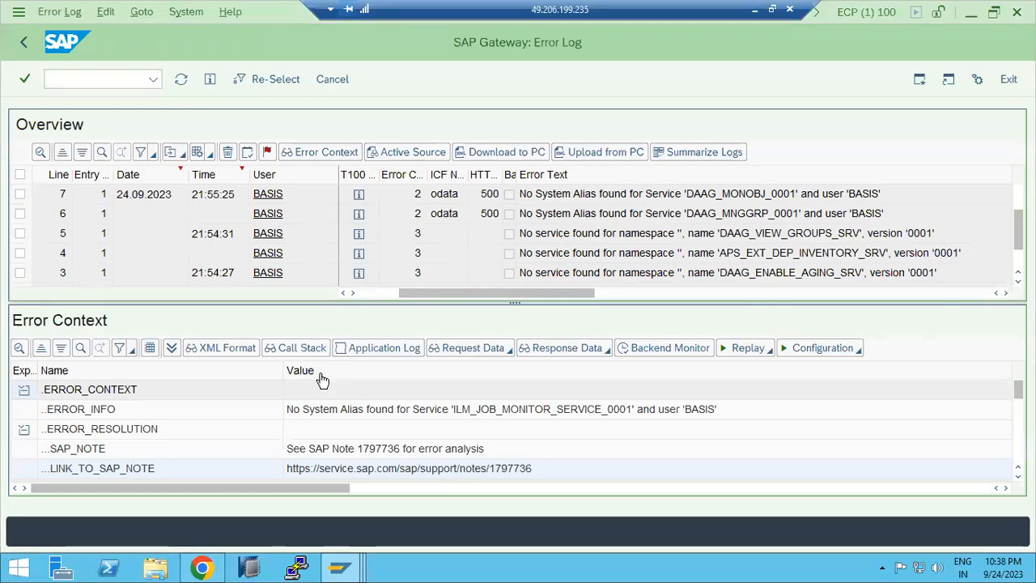
mouse_move(338, 567)
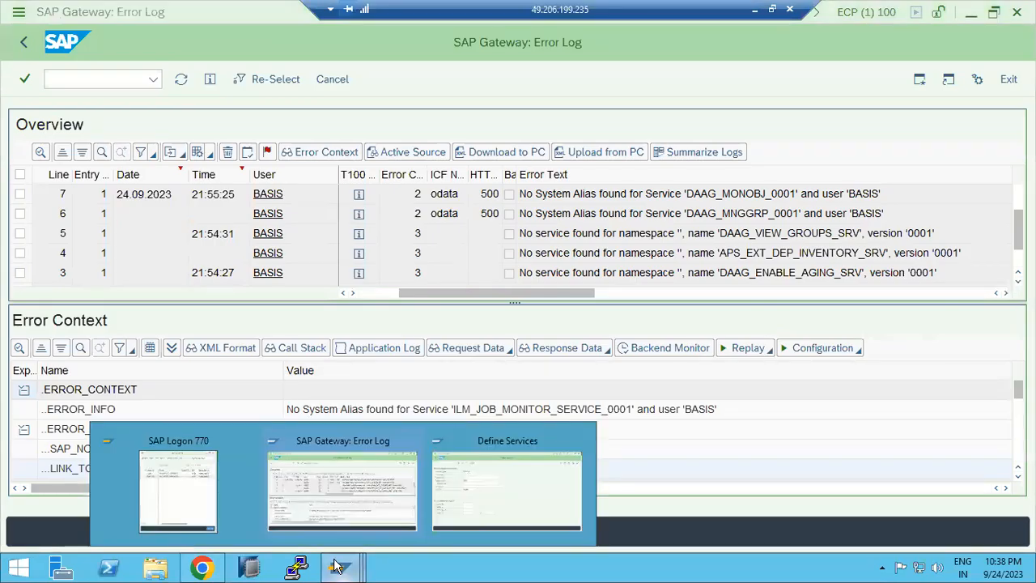
left_click(173, 496)
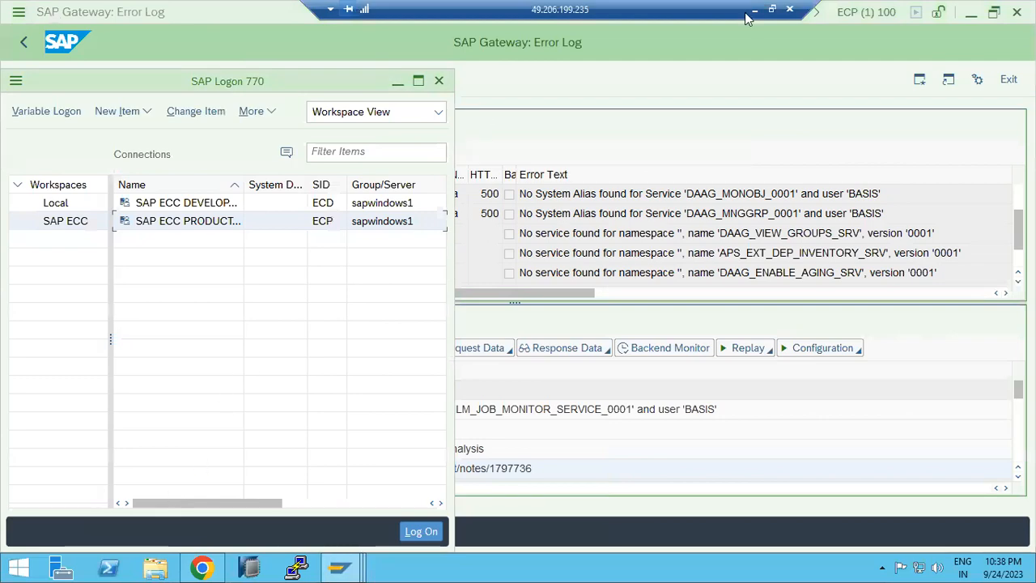
left_click(754, 9)
Step: Append "Sm36,SM37" after the "BACKGROUNG WORKPROCESS :" heading
left_click(325, 206)
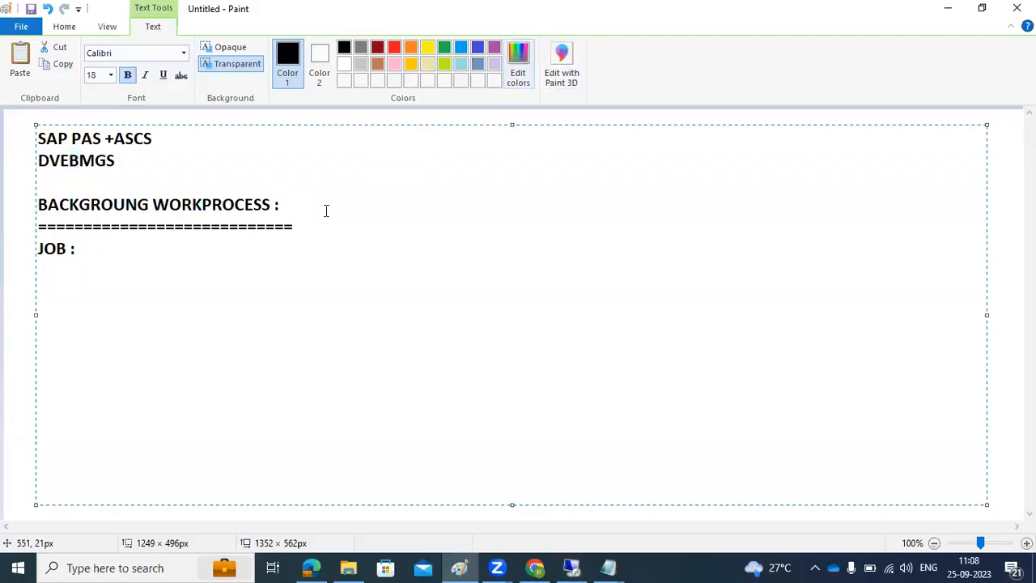
type("Sm36,SM37")
left_click(105, 250)
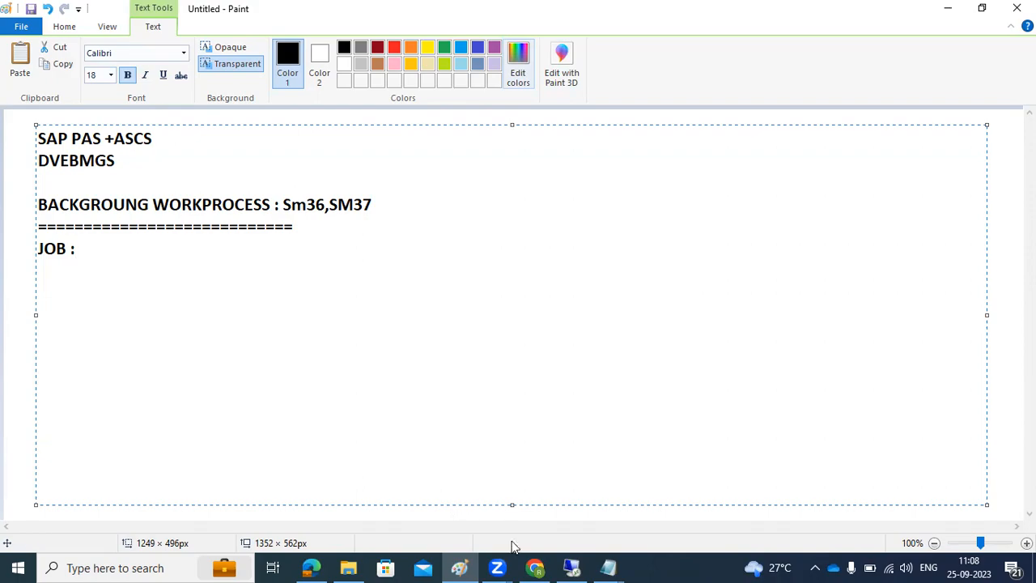
Step: Open the SAP ECC development connection in the remote session and log on as user basis
left_click(558, 565)
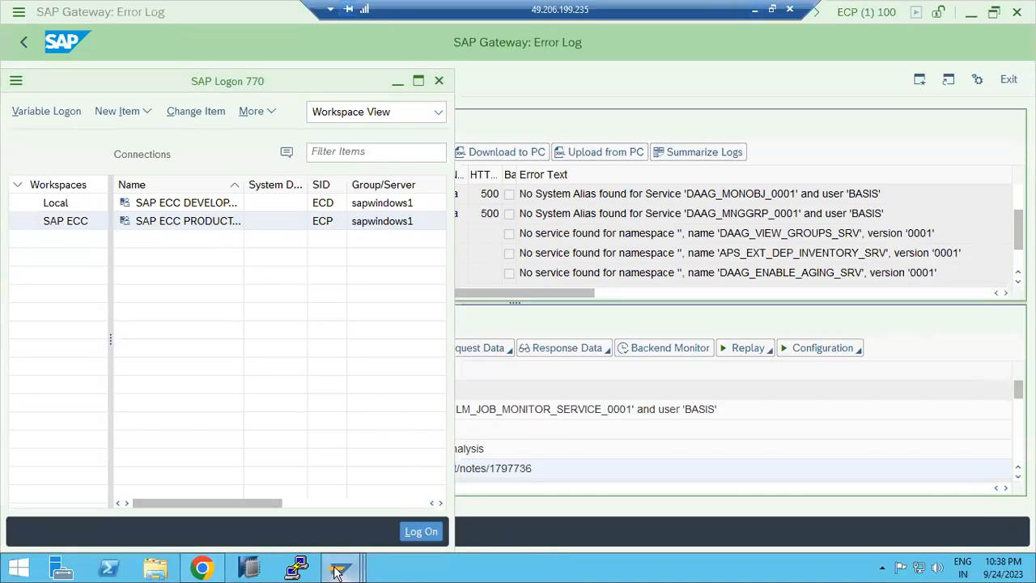
mouse_move(340, 566)
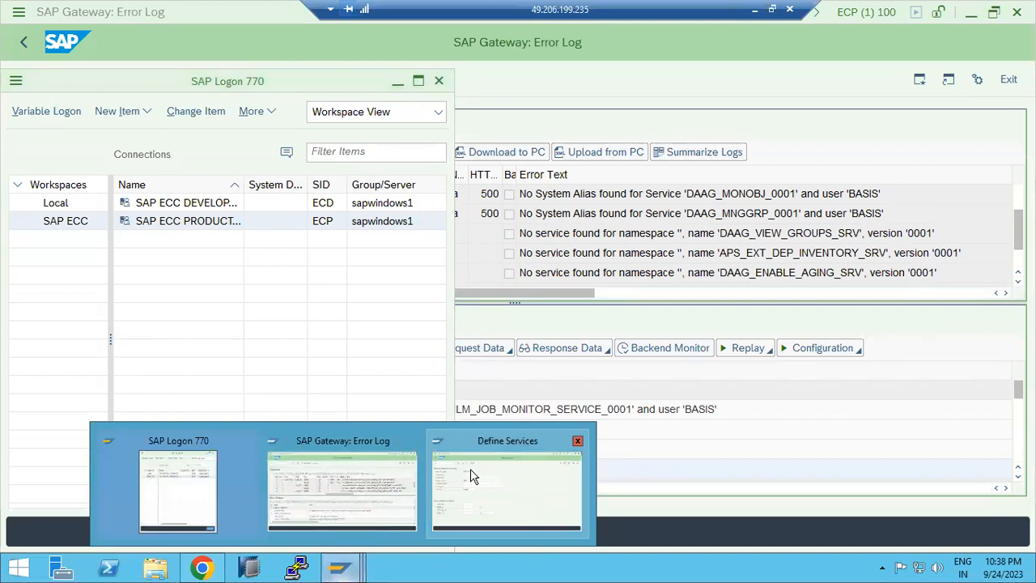
double_click(207, 203)
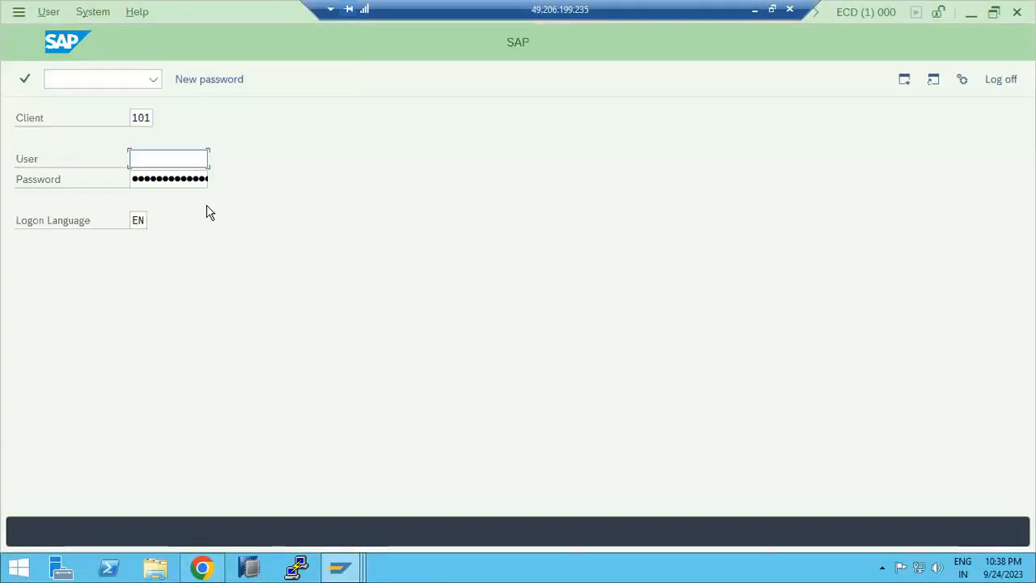
type("basis")
key("Tab")
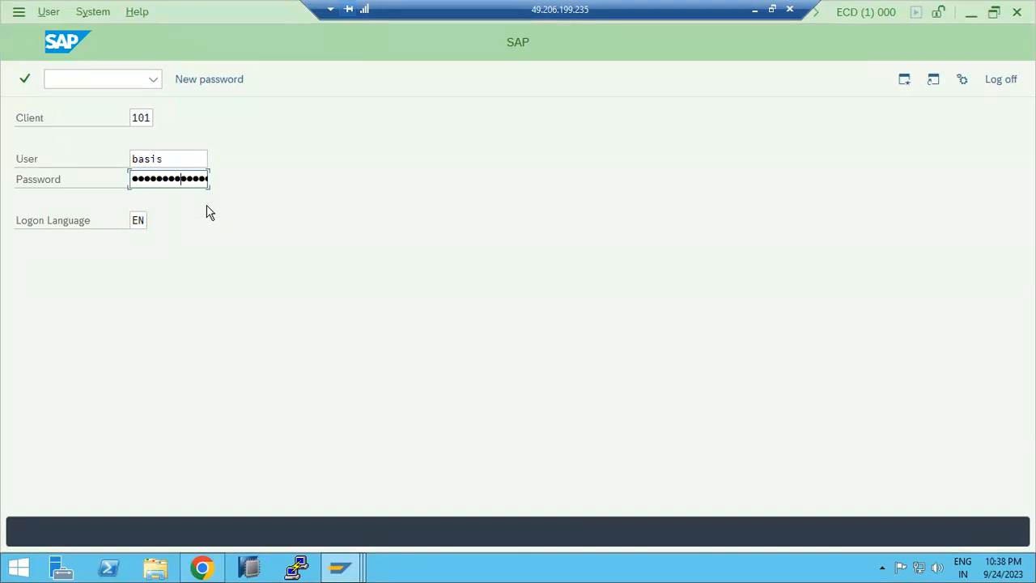
key("Return")
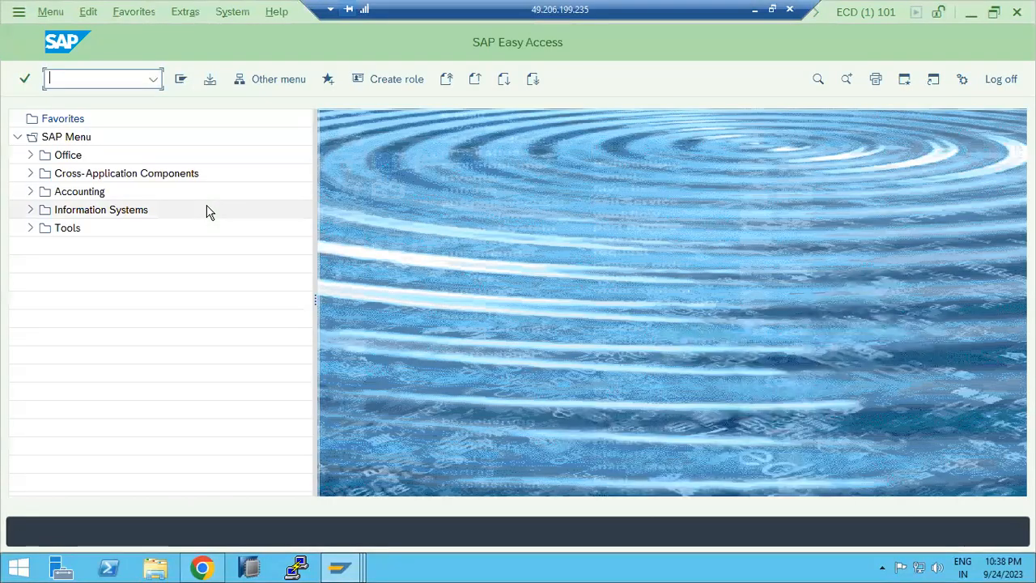
Step: Start transaction SM36 and define a background job named SALARY with job class A - High priority
type("sm36")
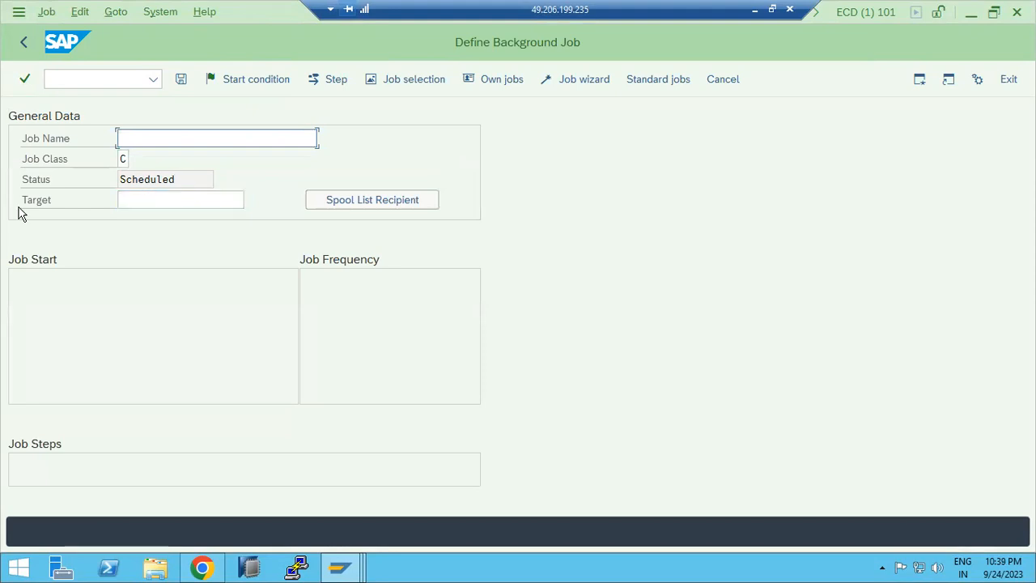
left_click(146, 138)
type("SALaRY")
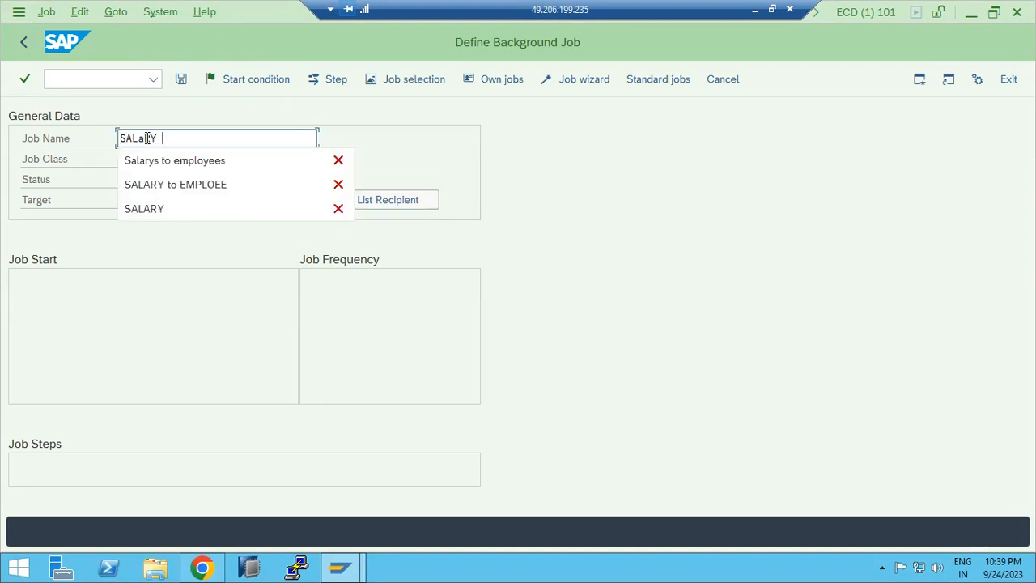
type(" TO ")
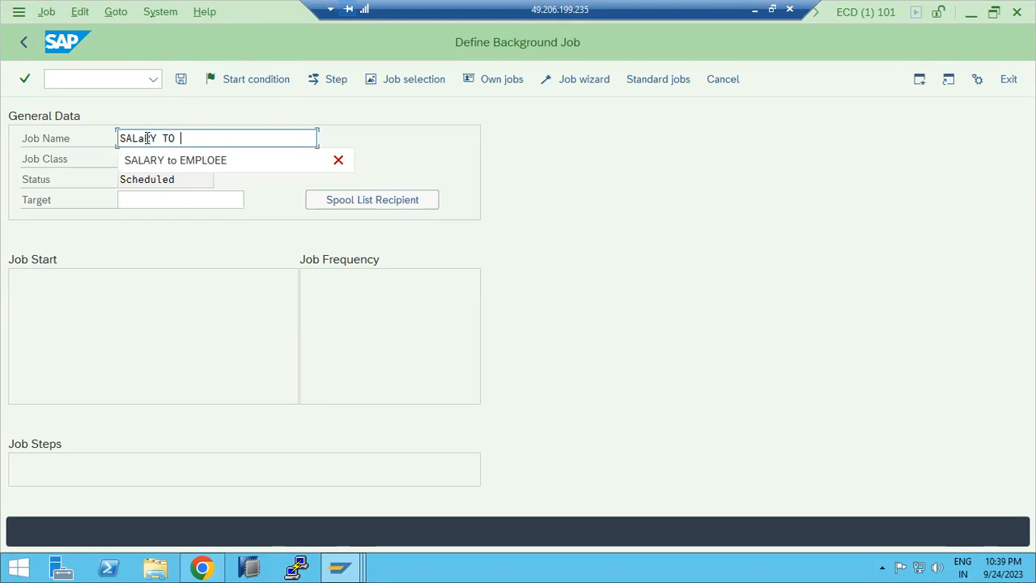
type("EMPLO")
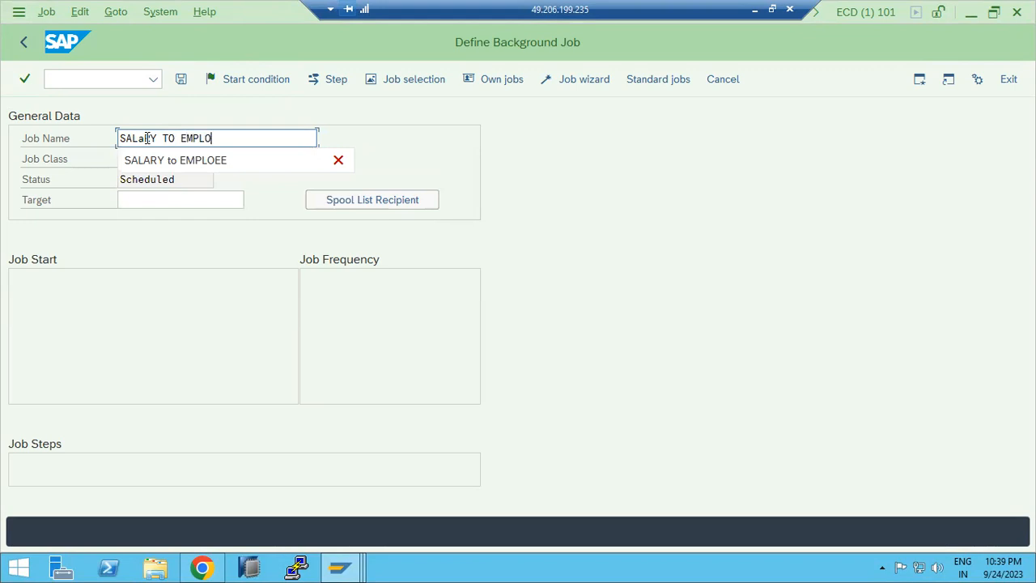
type("Y")
key("BackSpace")
key("BackSpace")
key("BackSpace")
key("BackSpace")
key("BackSpace")
key("BackSpace")
key("BackSpace")
key("BackSpace")
key("BackSpace")
key("BackSpace")
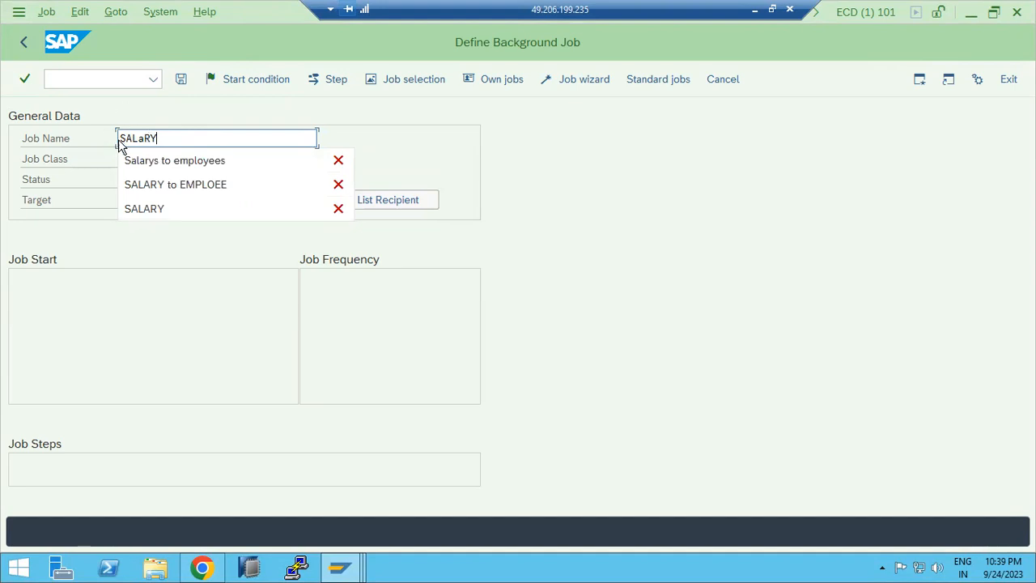
left_click(144, 136)
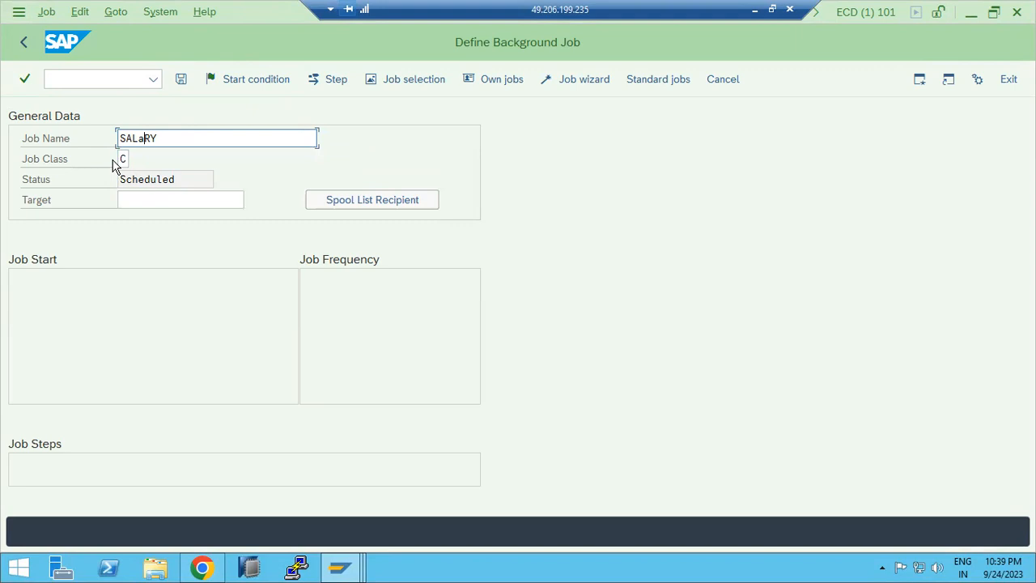
left_click(124, 159)
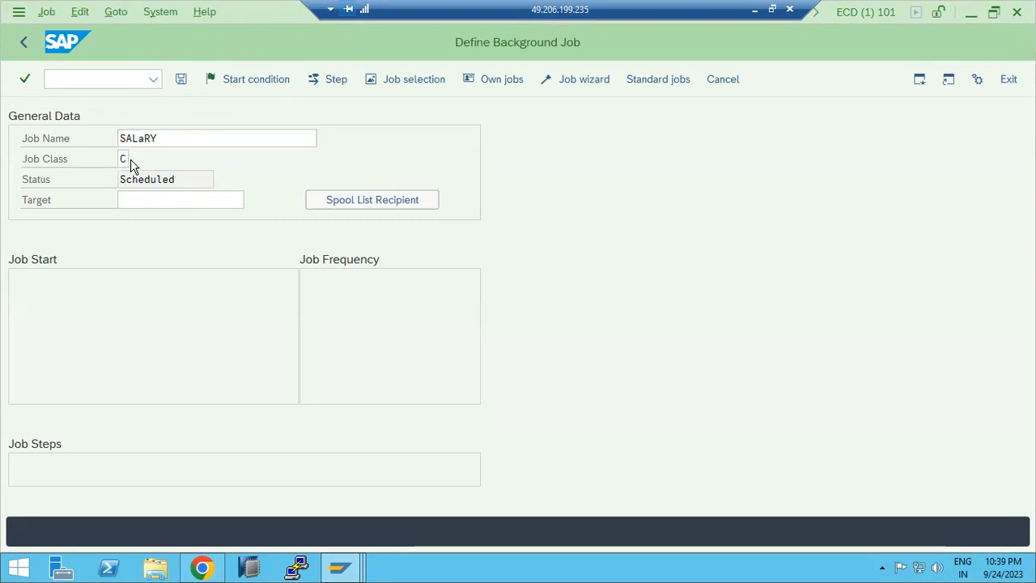
left_click(133, 159)
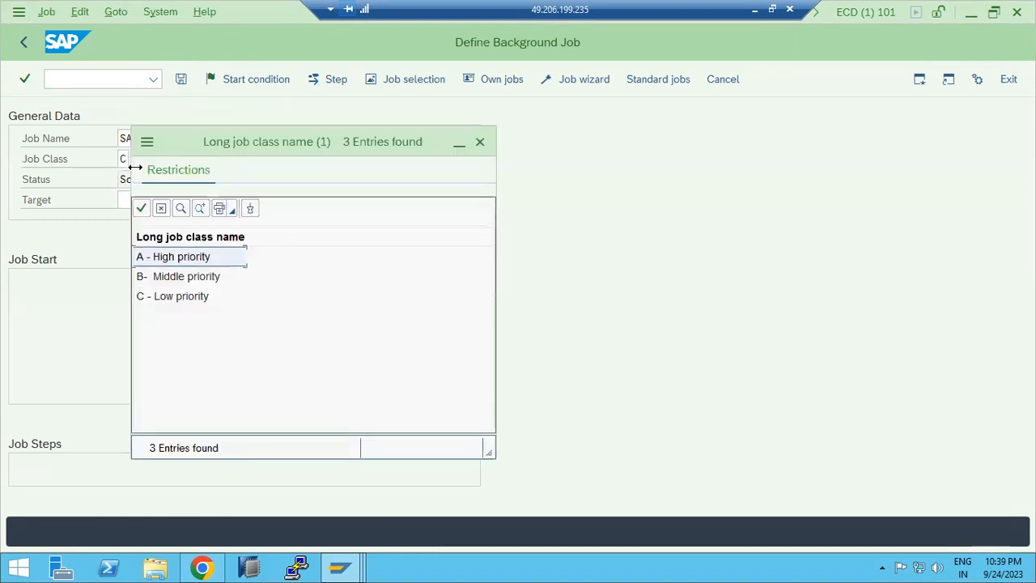
double_click(182, 261)
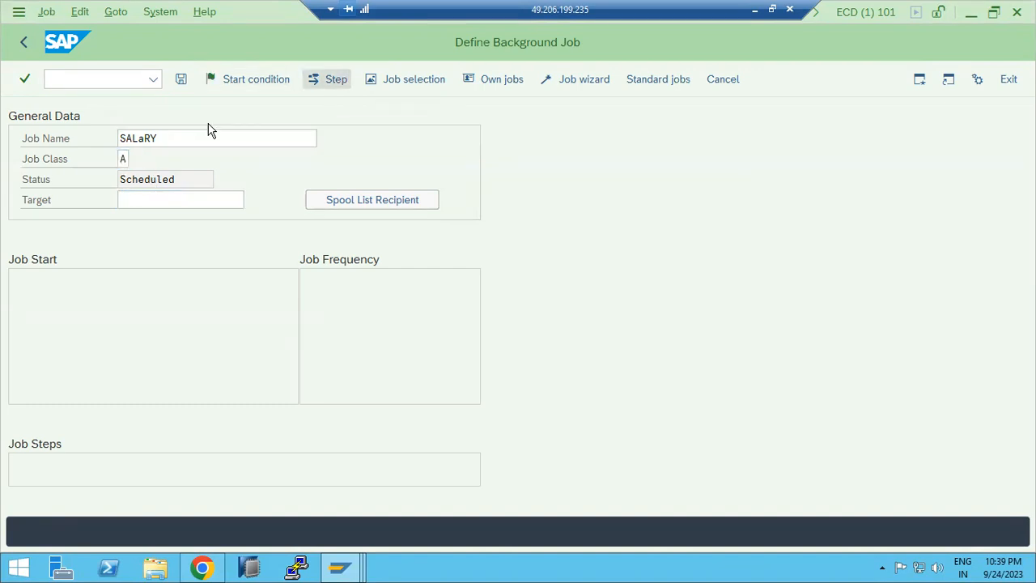
Step: Open a new job step, then append "JOB STEPS : ABAP program ,EXTERNAL PROGRAM and EXTERNL COMMANDS" to the Paint notes
key("F6")
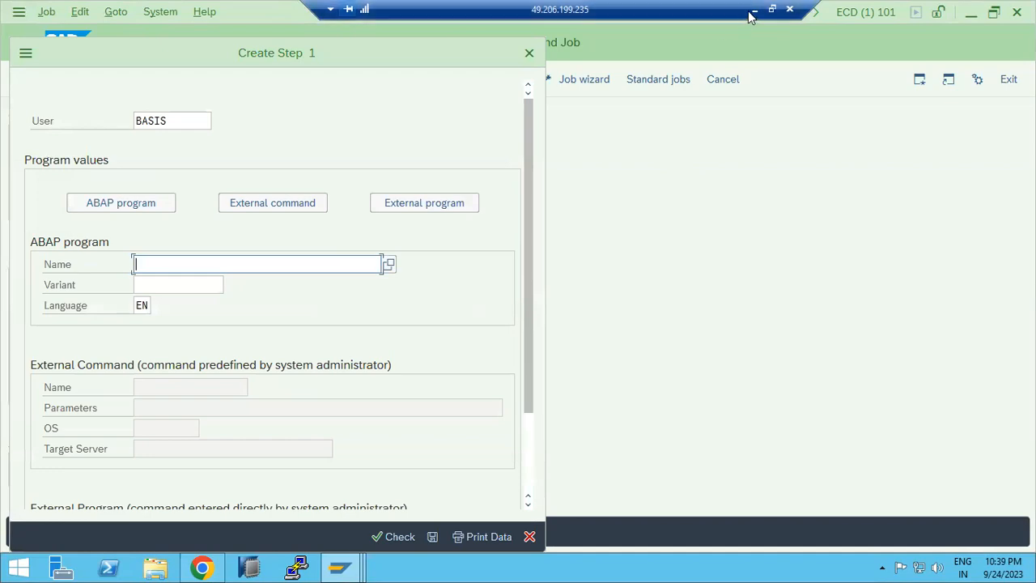
left_click(754, 10)
key("BackSpace")
key("BackSpace")
type("ST")
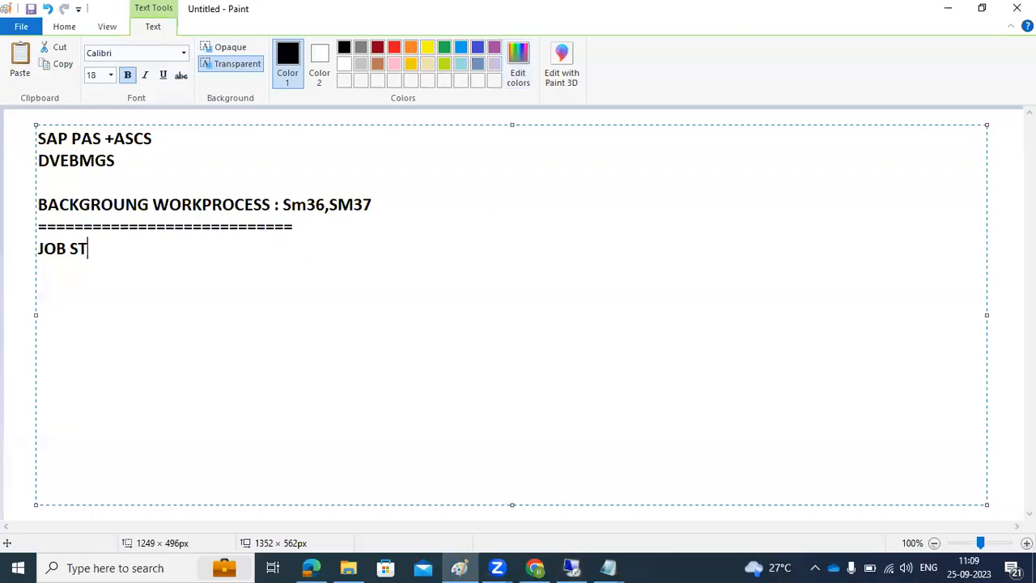
type("EPS :")
type("ABAP program")
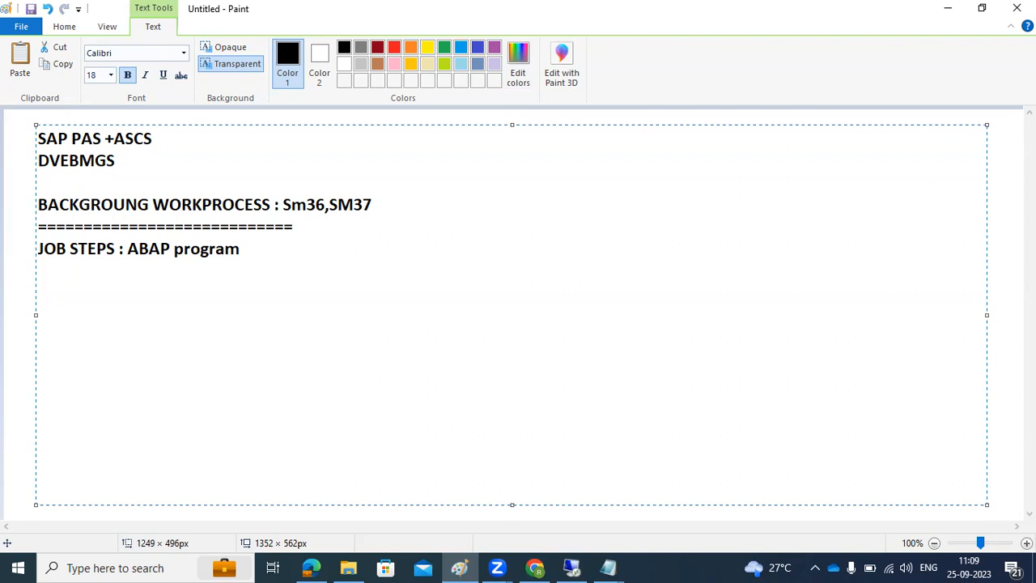
type(",EXTR")
key("BackSpace")
type("RNA")
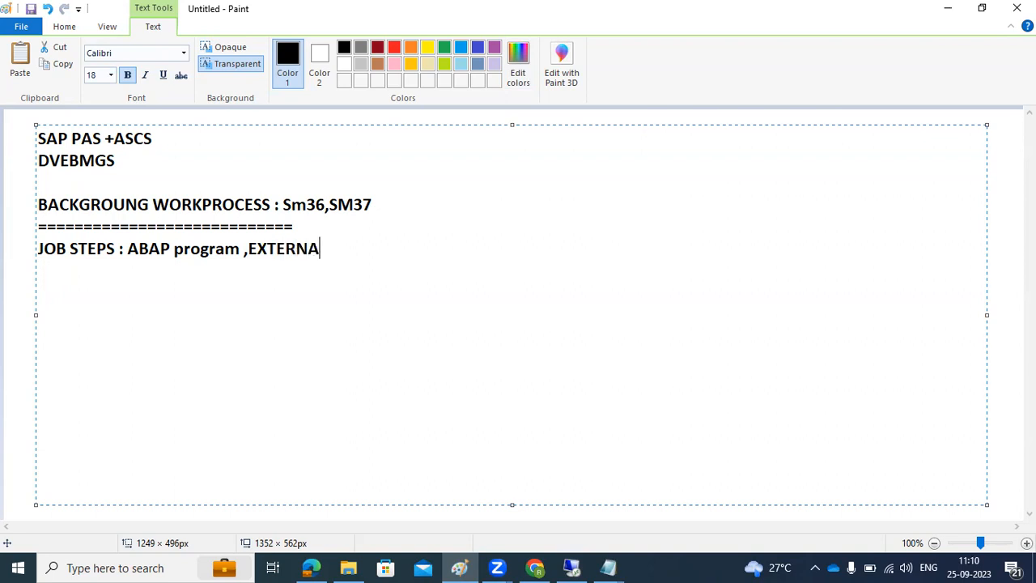
type("L PROGRAM")
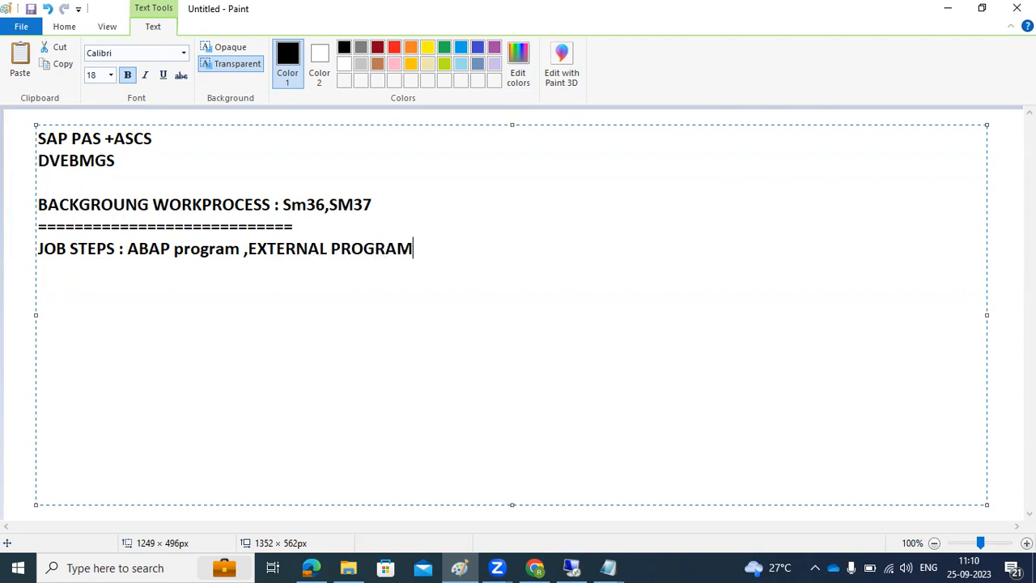
type(" and EXTERNL COMMANDS")
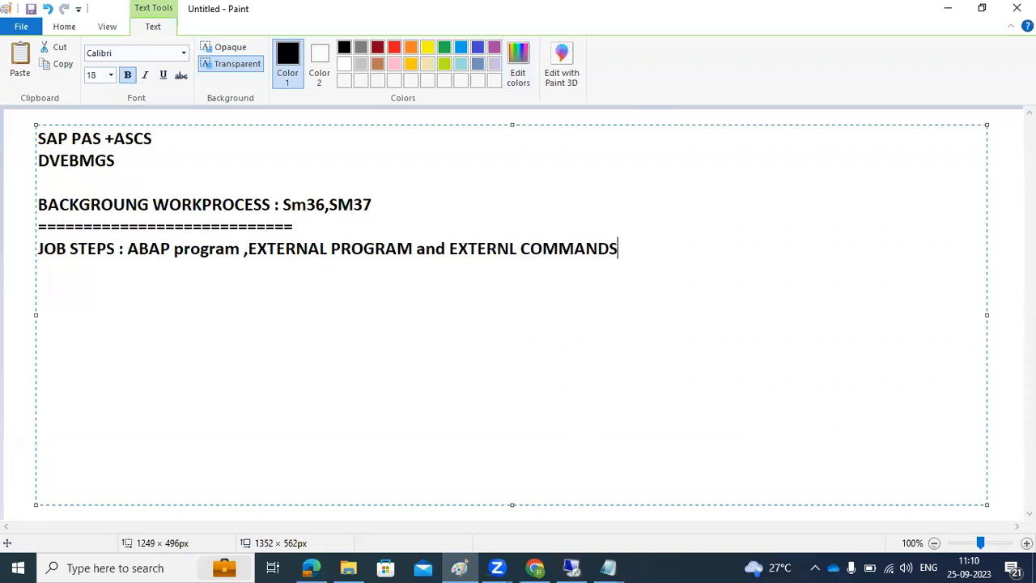
Step: Return to the step dialog and compare the ABAP program, External command and External program step types
left_click(571, 567)
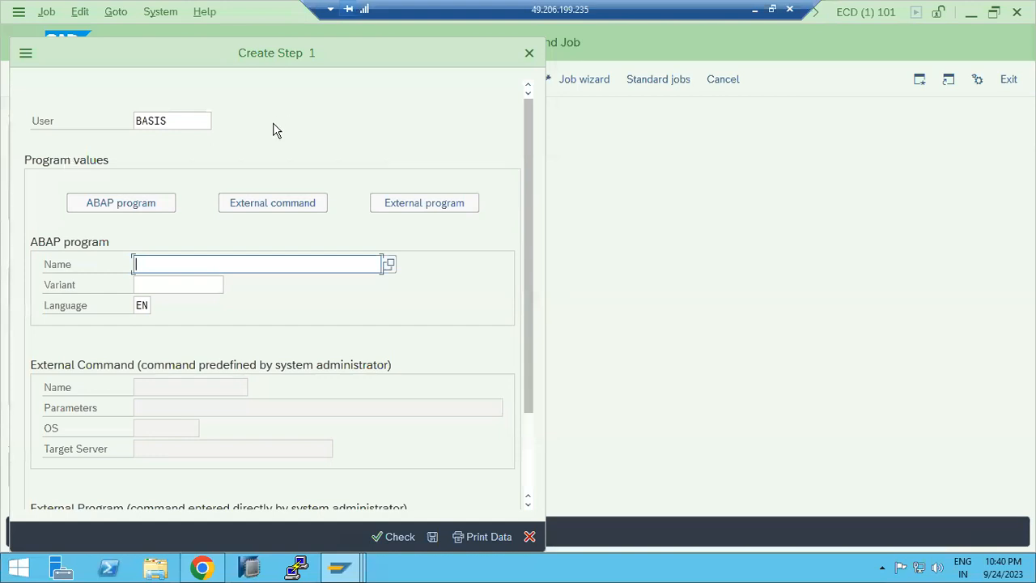
left_click(92, 203)
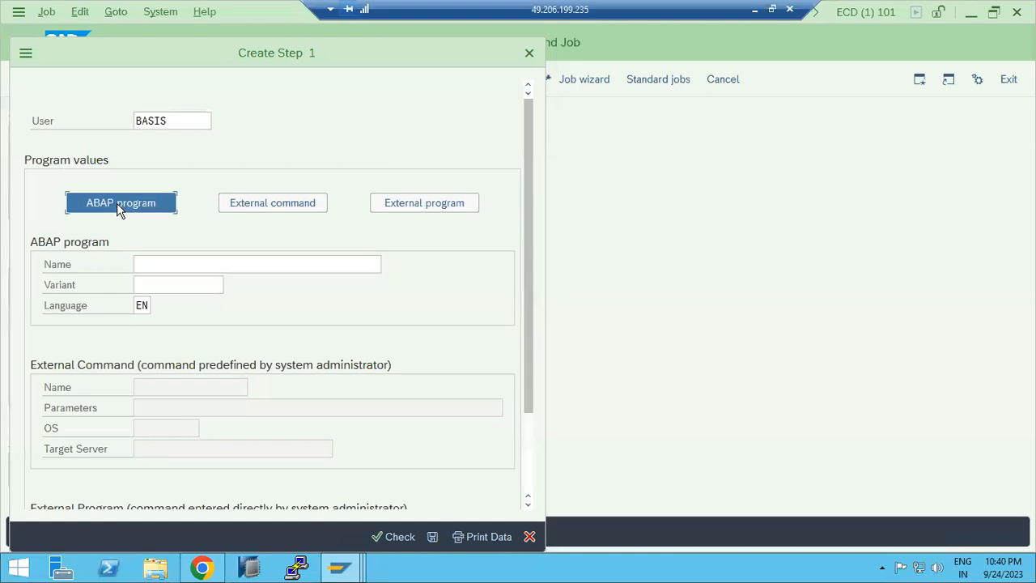
left_click(261, 207)
left_click(394, 203)
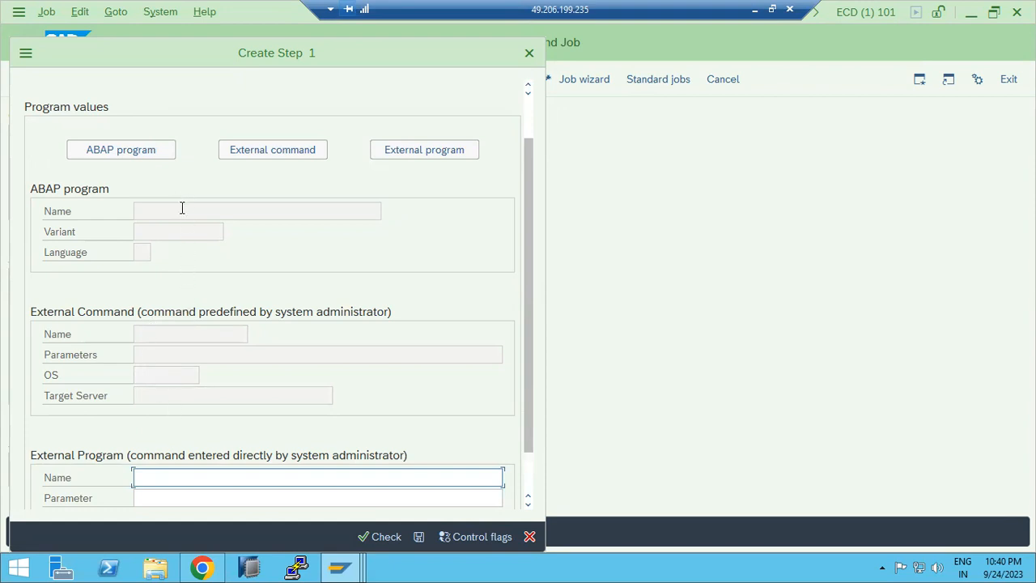
left_click(152, 150)
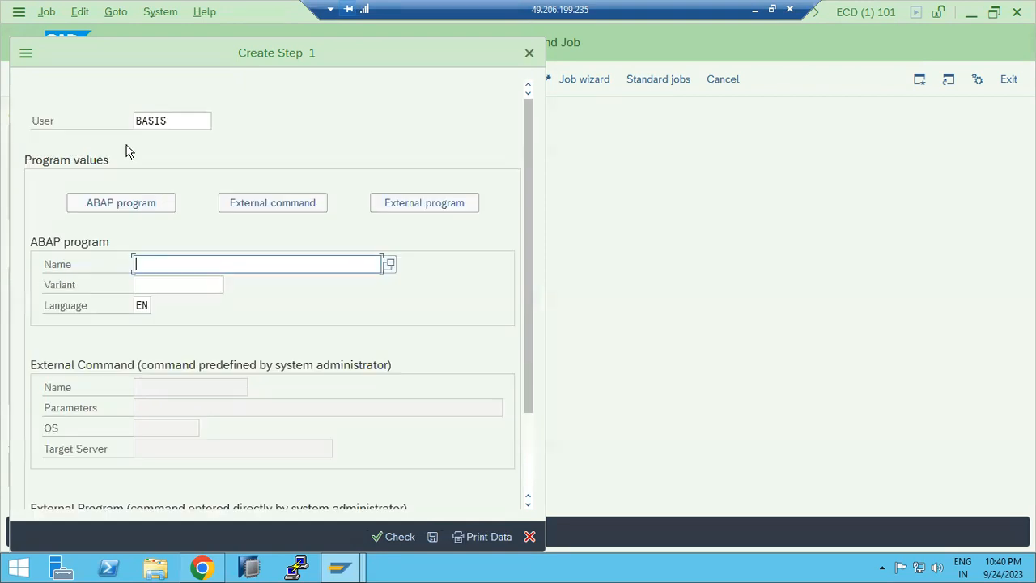
Step: Set the step's ABAP program to RS1ADRCL using the program value help searched with RS*, and save the step
left_click(170, 265)
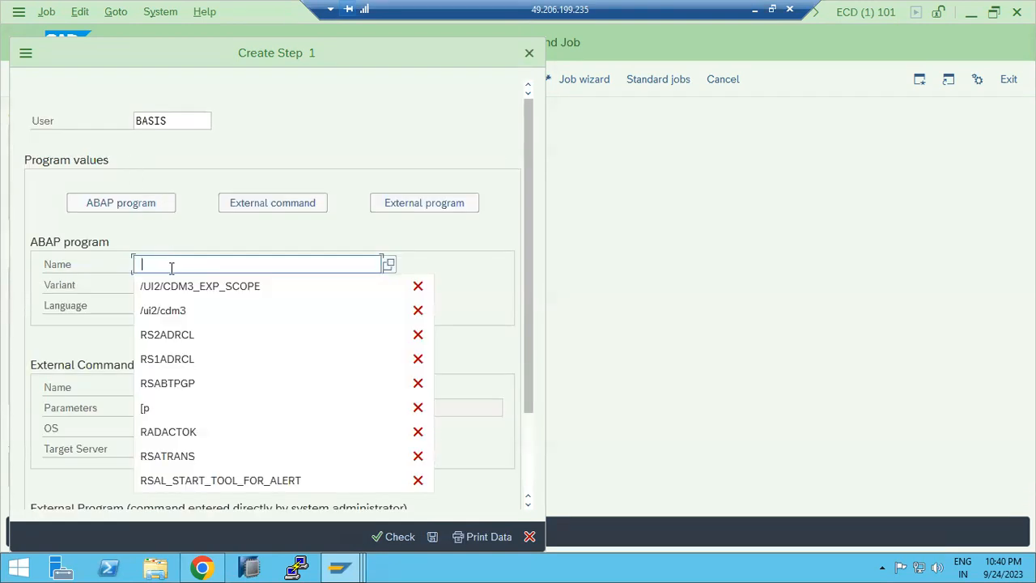
left_click(174, 335)
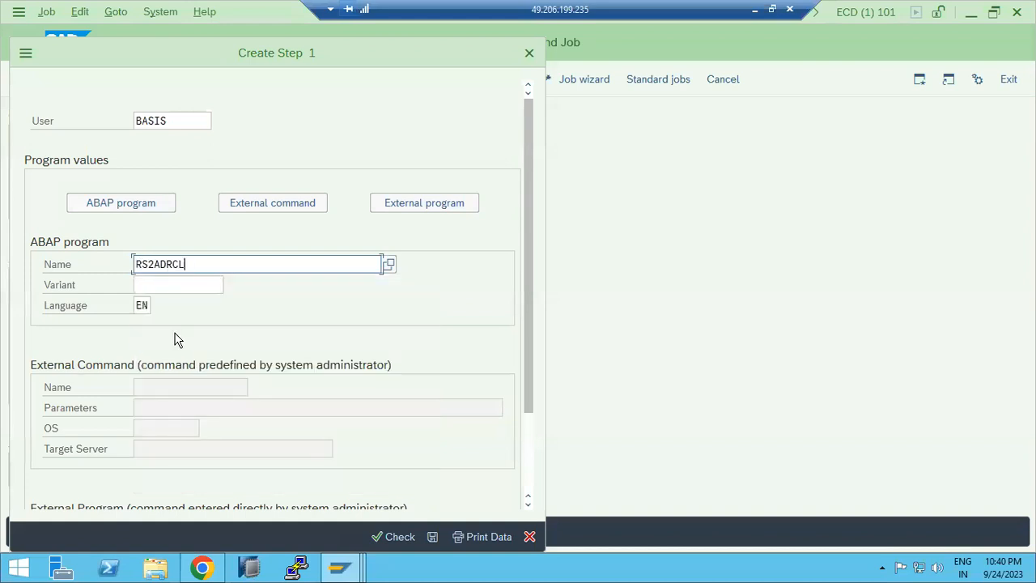
double_click(214, 269)
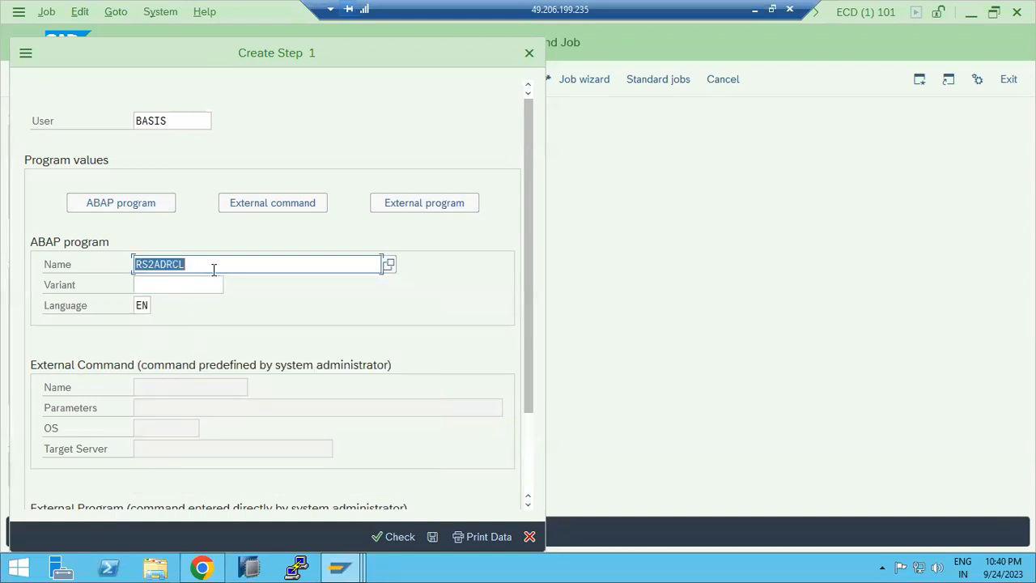
left_click(388, 266)
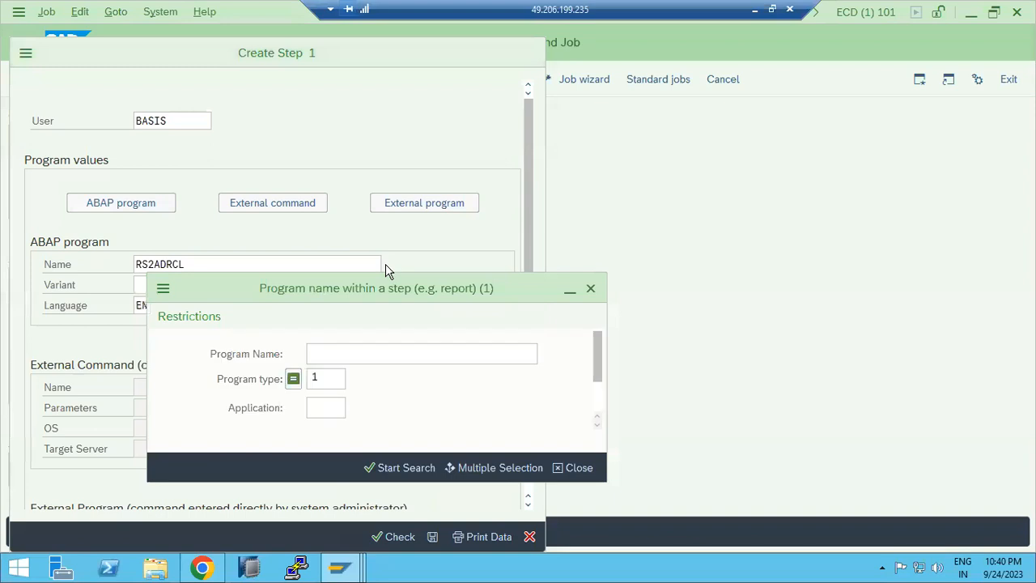
type("RS*")
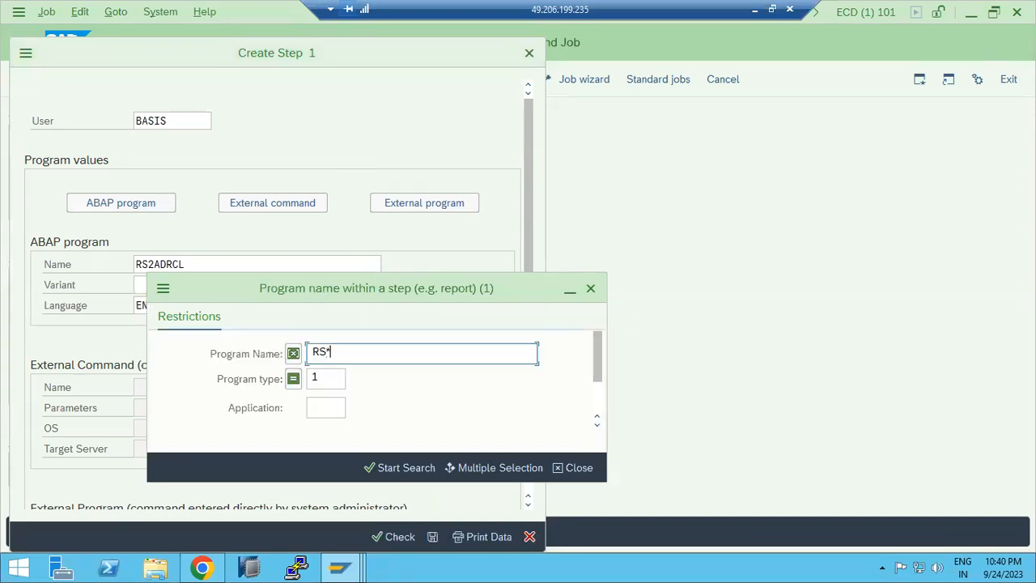
key("Return")
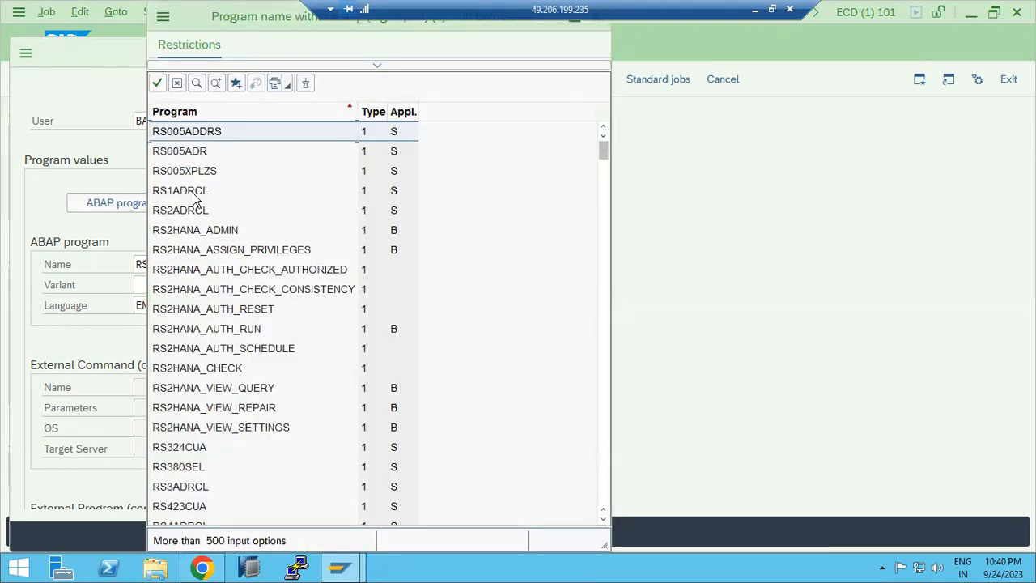
scroll(213, 219, "down", 5)
scroll(213, 218, "down", 20)
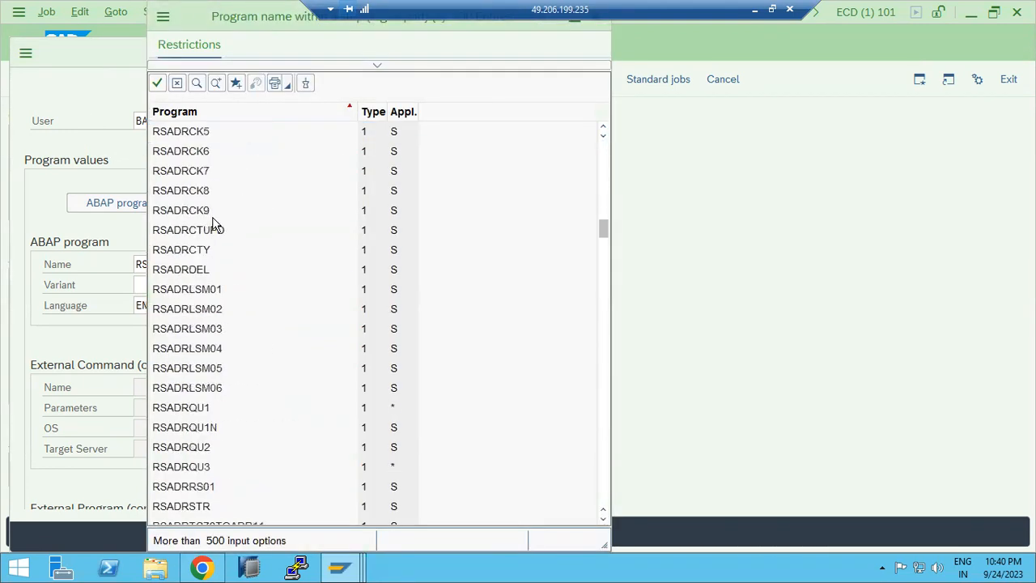
scroll(180, 335, "up", 20)
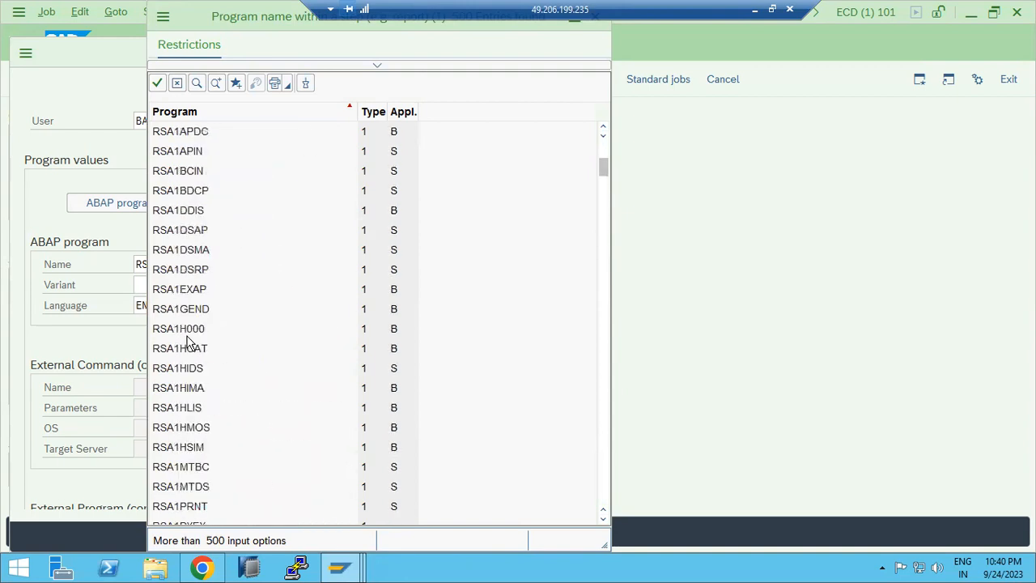
double_click(167, 190)
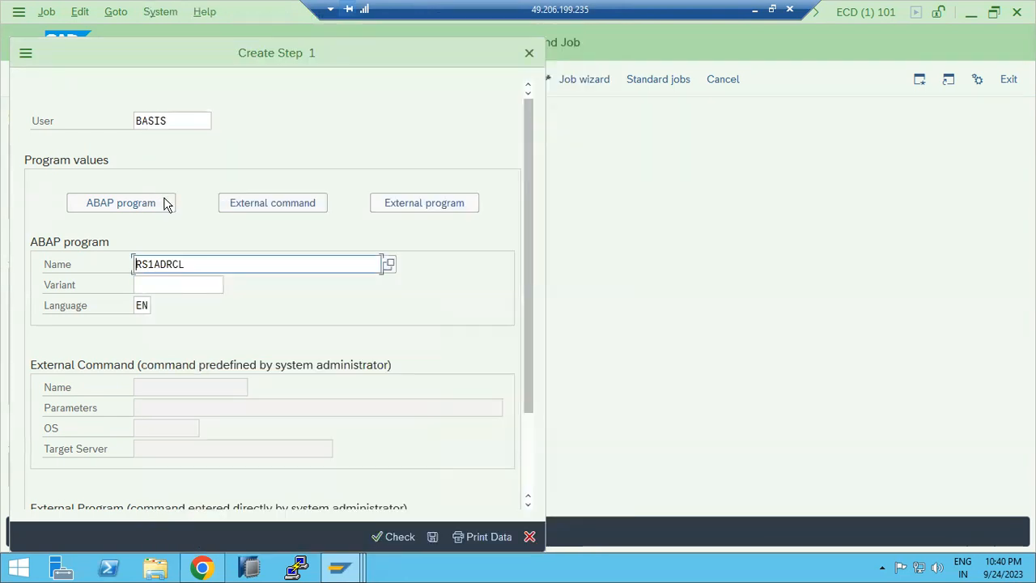
left_click(432, 537)
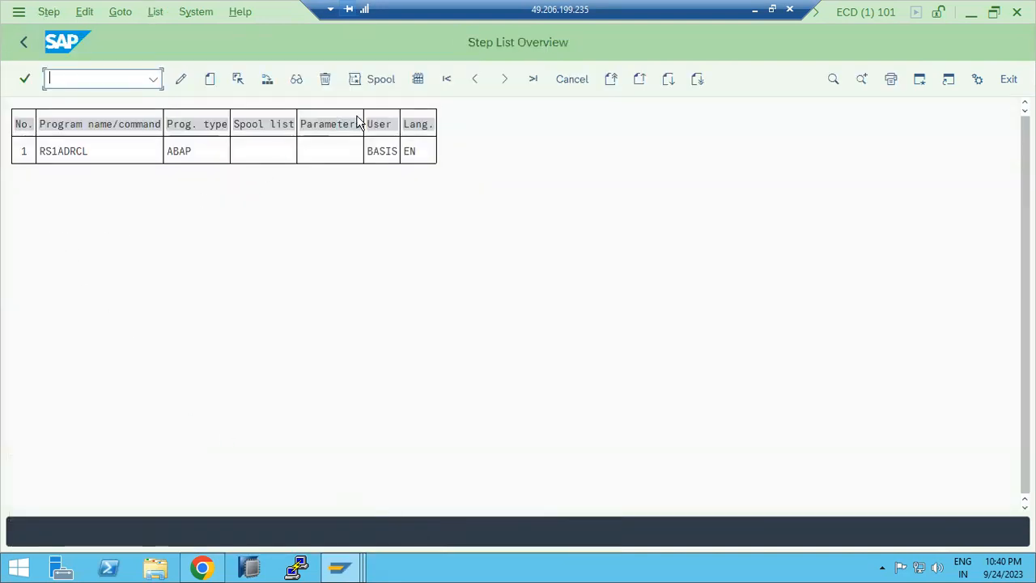
Step: Go back to the job definition and save the SALARY background job
left_click(23, 41)
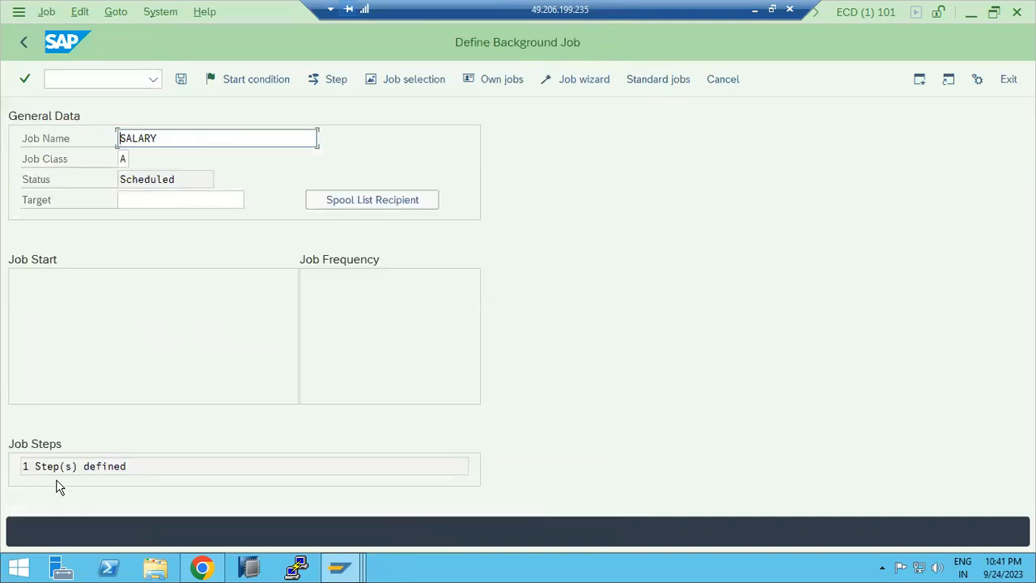
left_click_drag(36, 467, 103, 468)
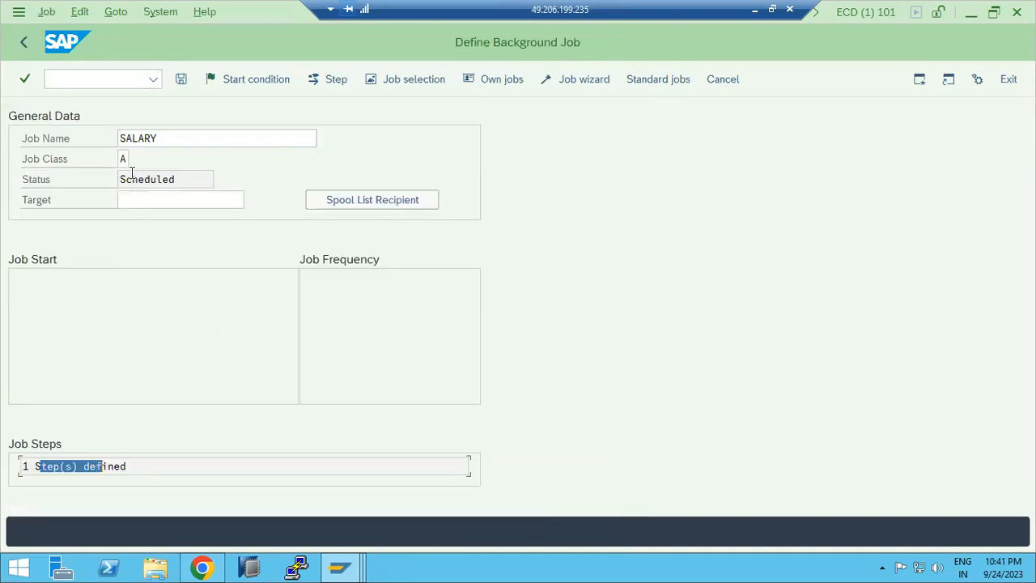
key("ctrl+s")
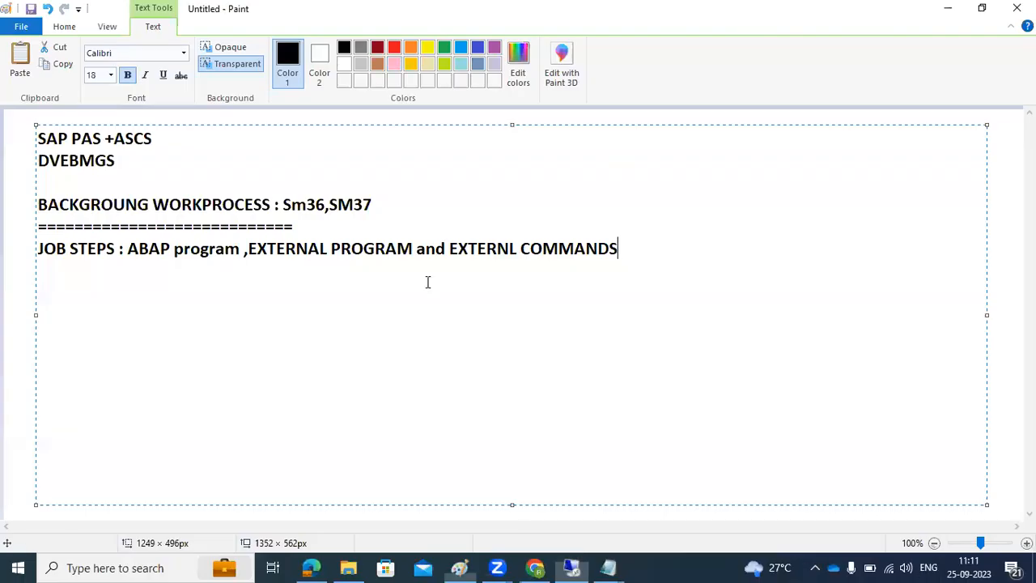
Step: Open a new SAP GUI session window alongside the Define Background Job screen
left_click_drag(56, 247, 118, 247)
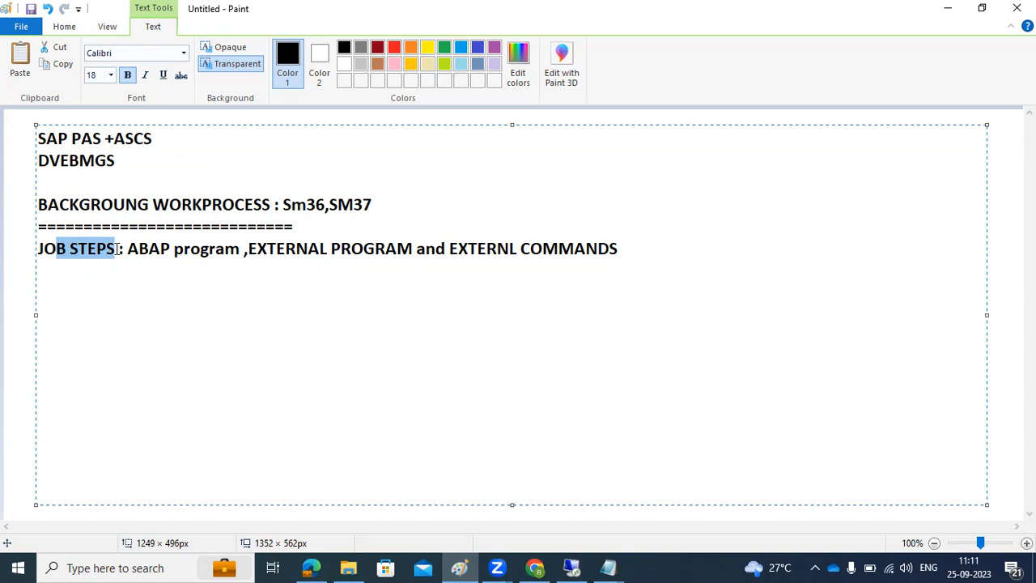
left_click(571, 567)
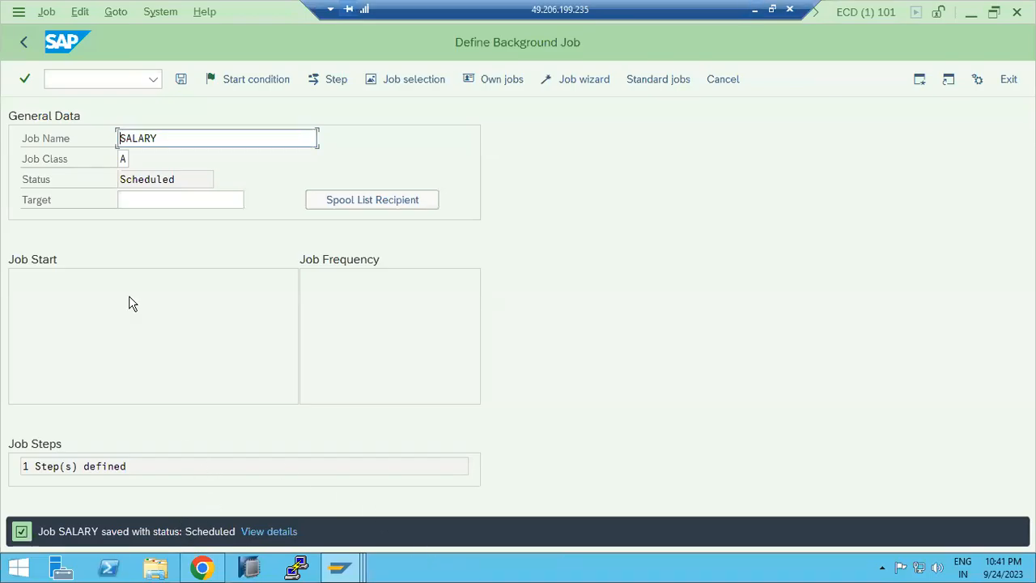
left_click(18, 11)
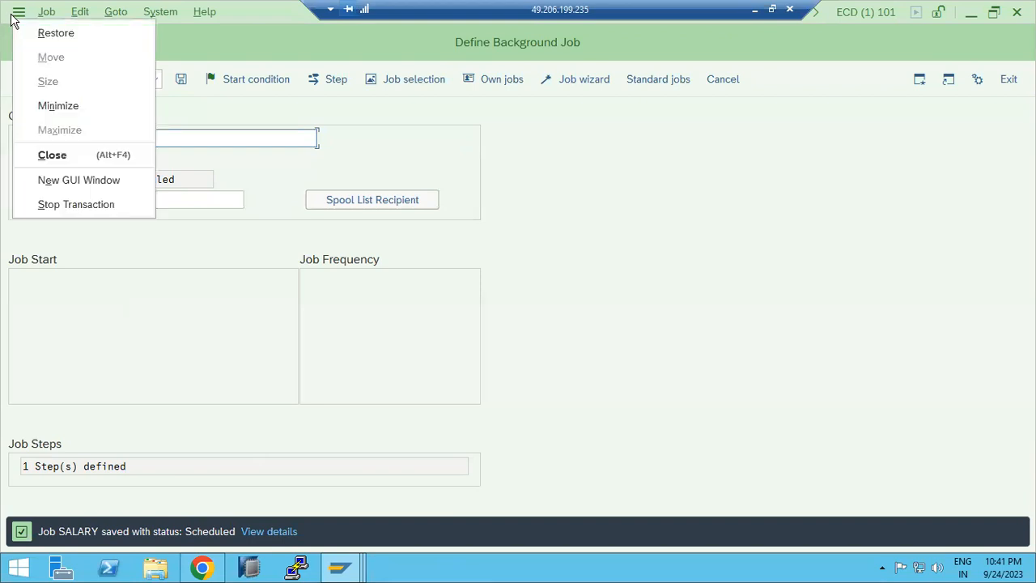
left_click(65, 183)
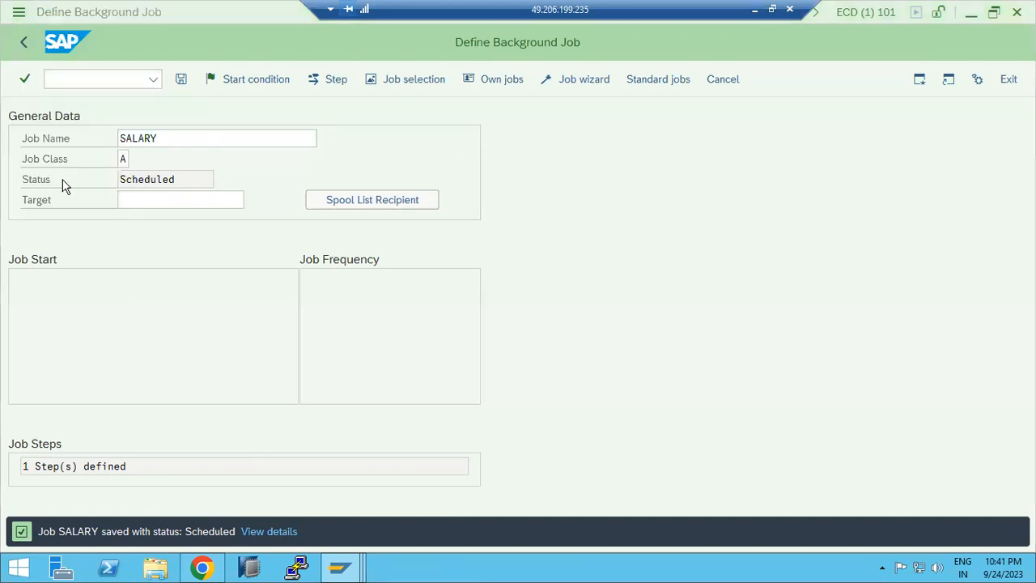
Step: Start transaction SA38 and enter program RADMASG0 from the field's input history
type("se38")
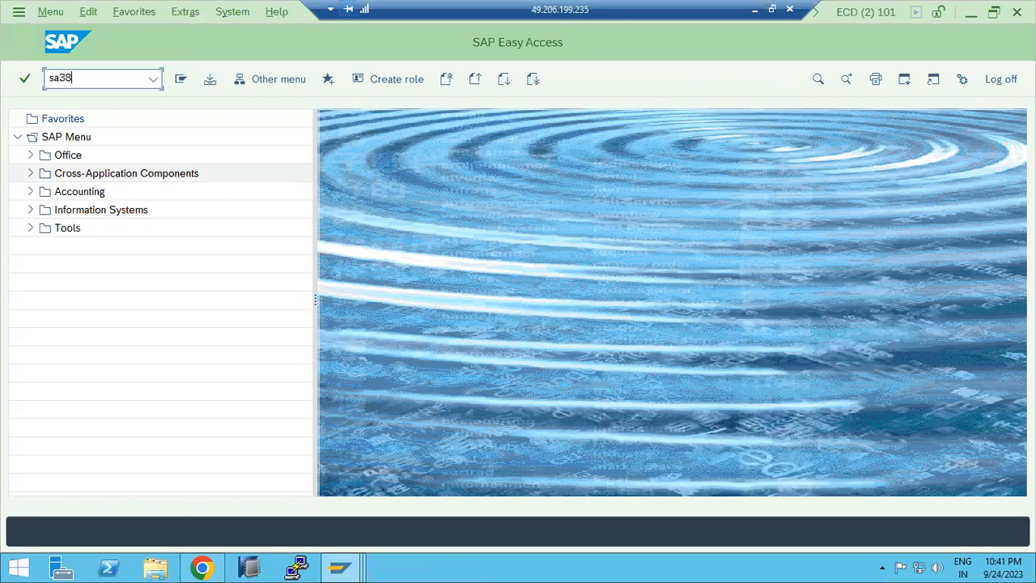
key("Return")
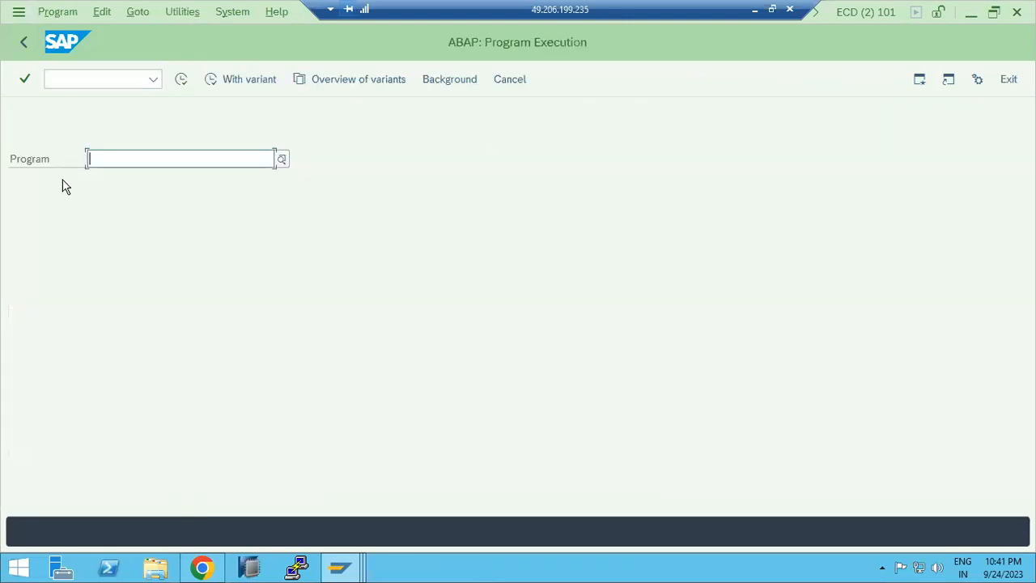
key("ctrl+v")
key("ctrl+a")
key("BackSpace")
left_click(79, 171)
key("BackSpace")
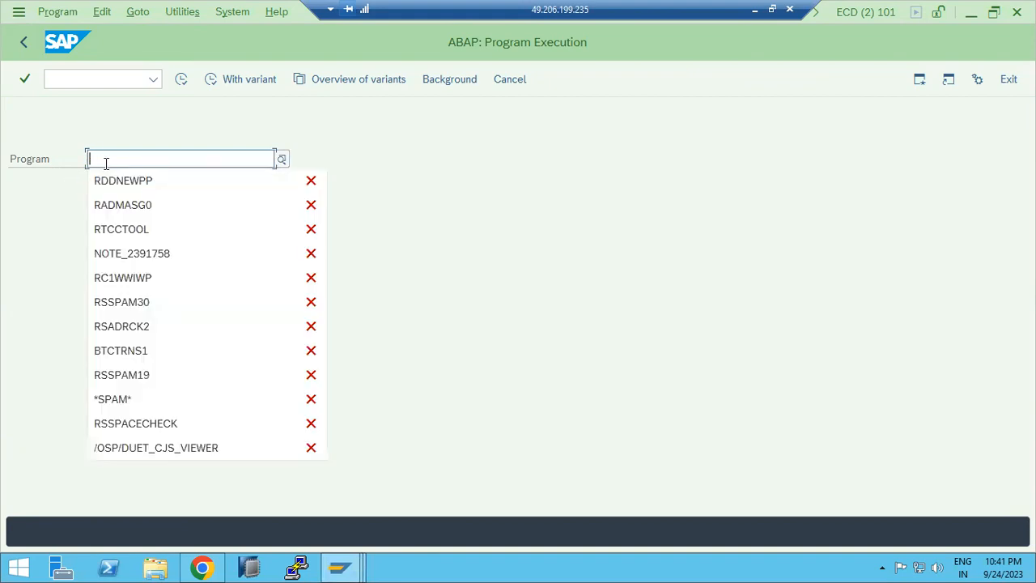
left_click(132, 206)
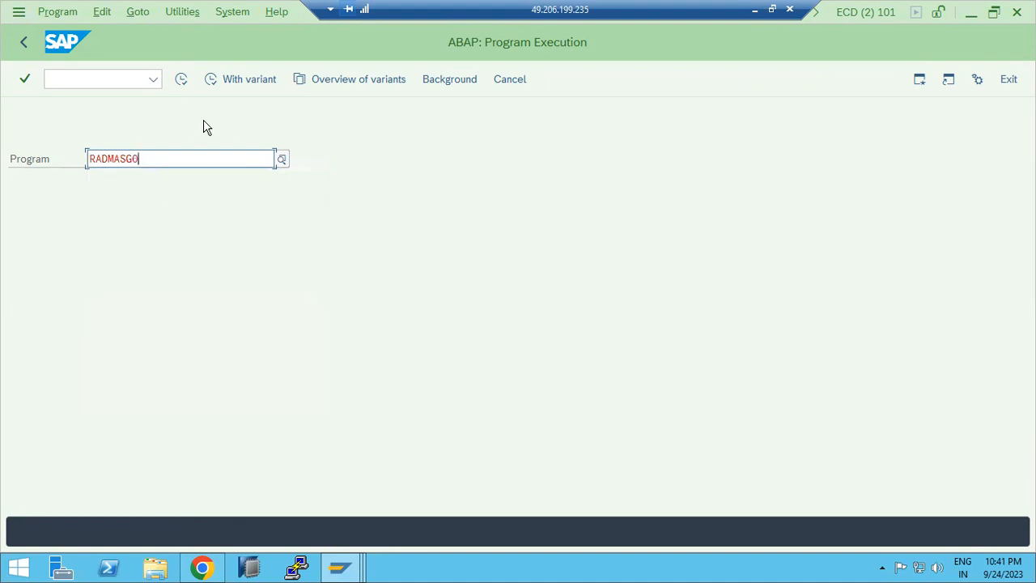
key("Return")
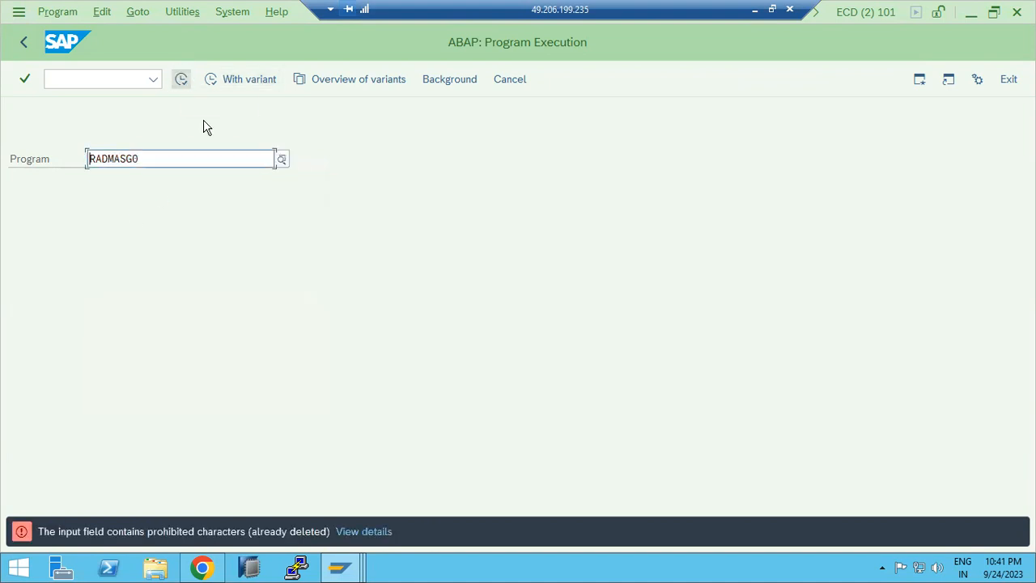
Step: Replace the program with RSADRCK2 from the input history and execute it
left_click(168, 158)
key("BackSpace")
key("BackSpace")
key("BackSpace")
key("BackSpace")
key("BackSpace")
key("BackSpace")
key("BackSpace")
key("BackSpace")
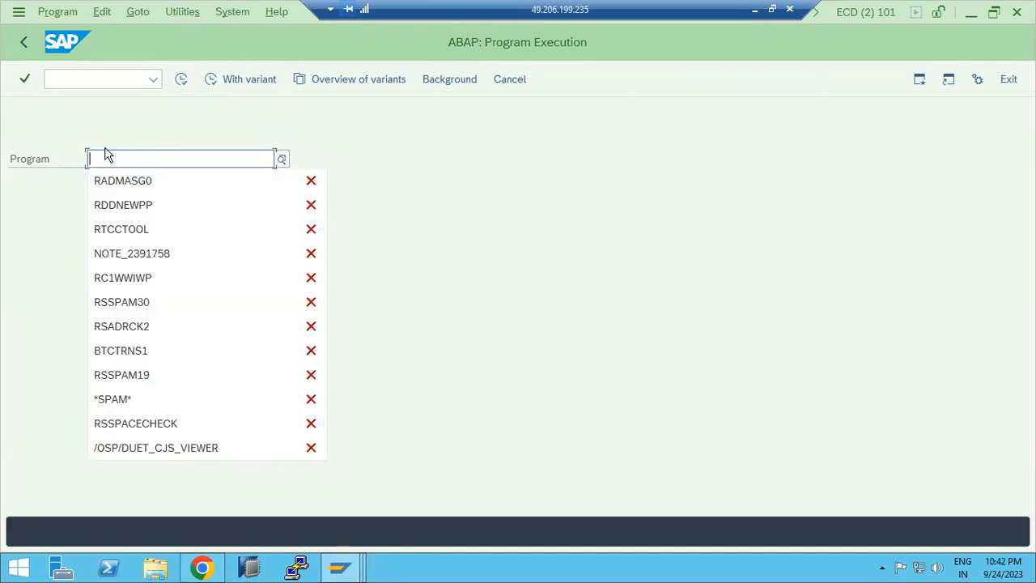
left_click(148, 324)
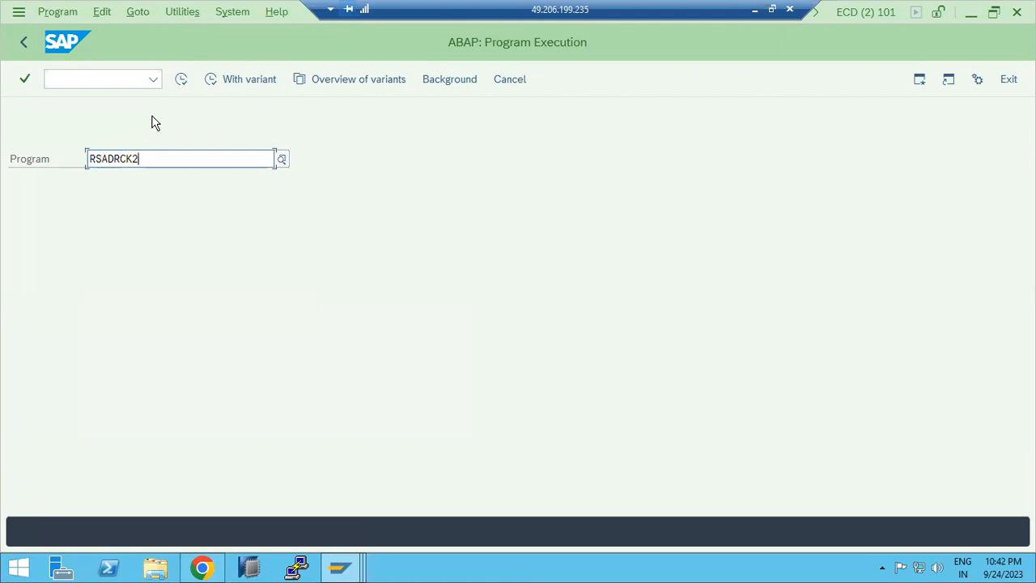
key("F8")
Step: Cancel saving a variant, execute the report, and scroll through the user-table consistency check results
key("ctrl+s")
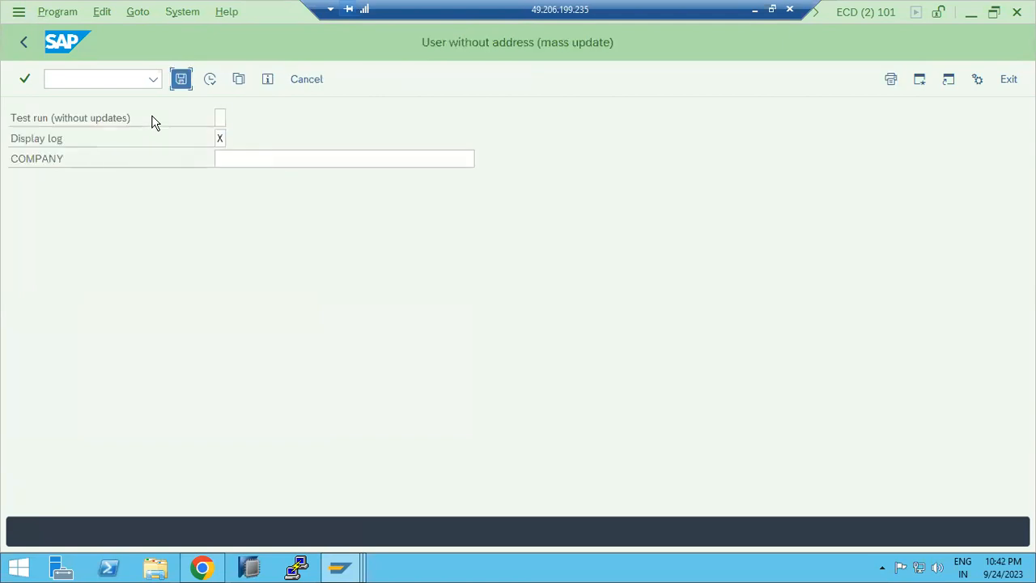
left_click(29, 44)
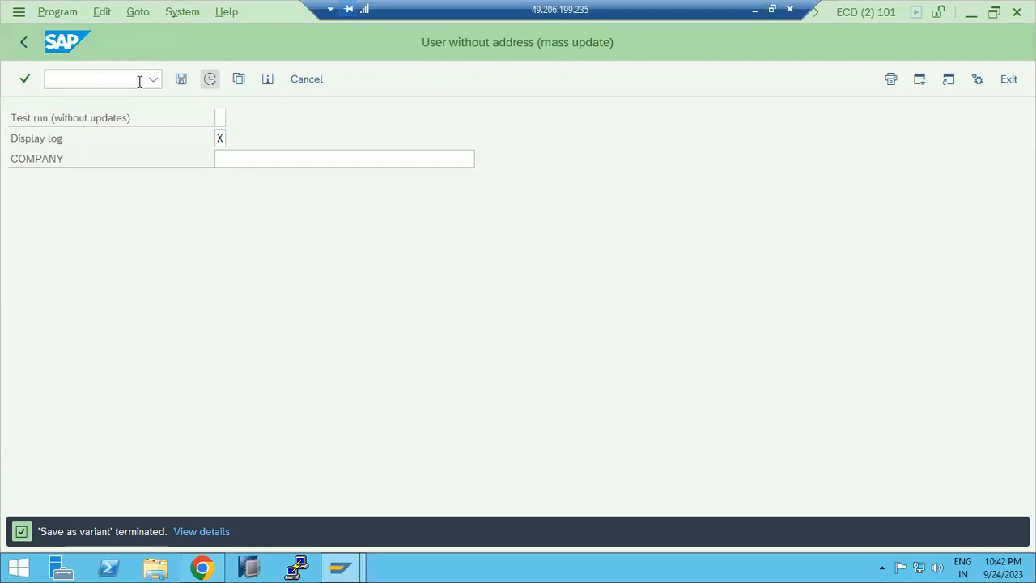
key("F8")
scroll(207, 287, "down", 1)
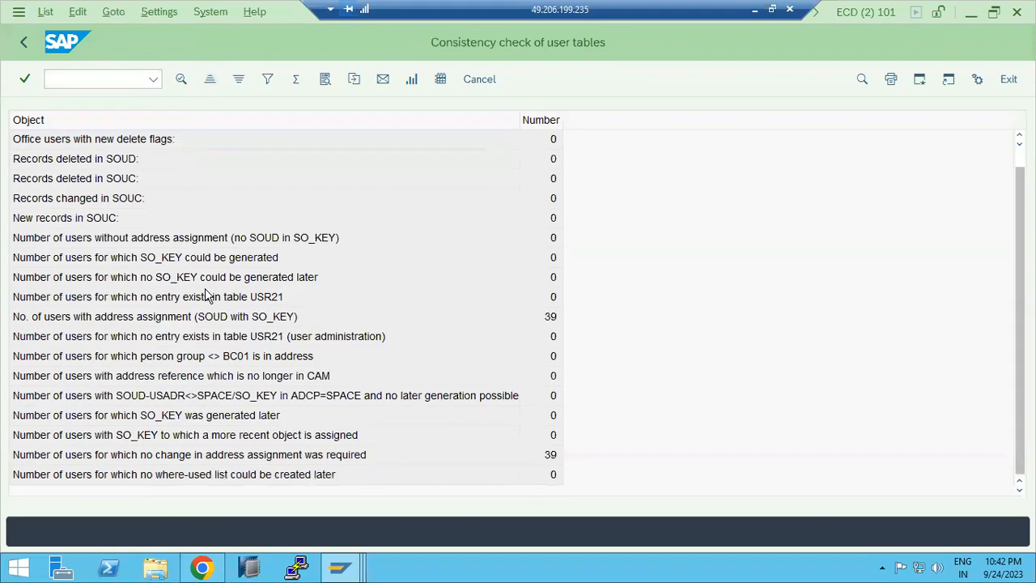
Step: Go back to SAP Easy Access and switch to the Define Background Job session window
left_click(23, 44)
left_click(22, 44)
left_click(22, 44)
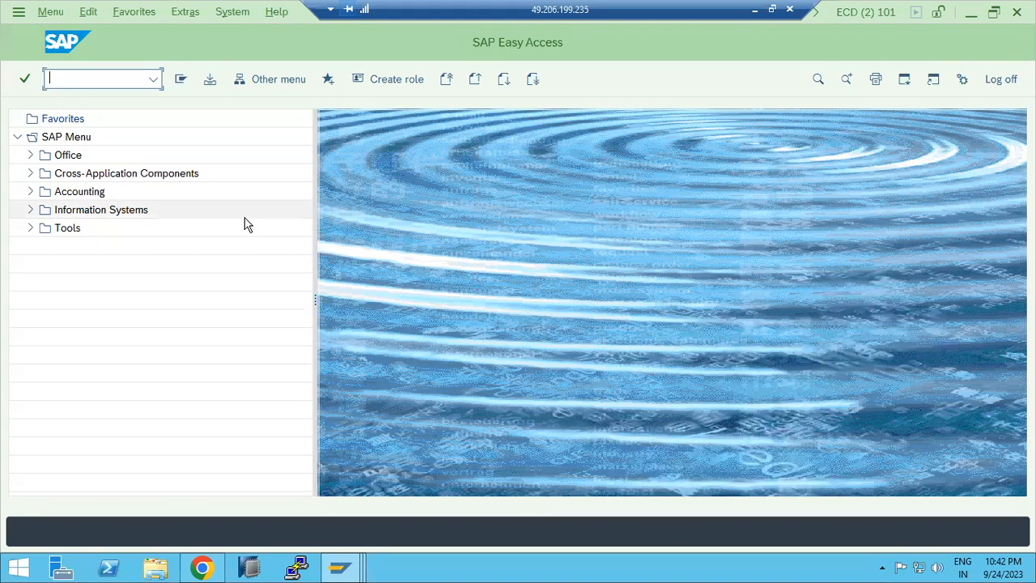
left_click(340, 567)
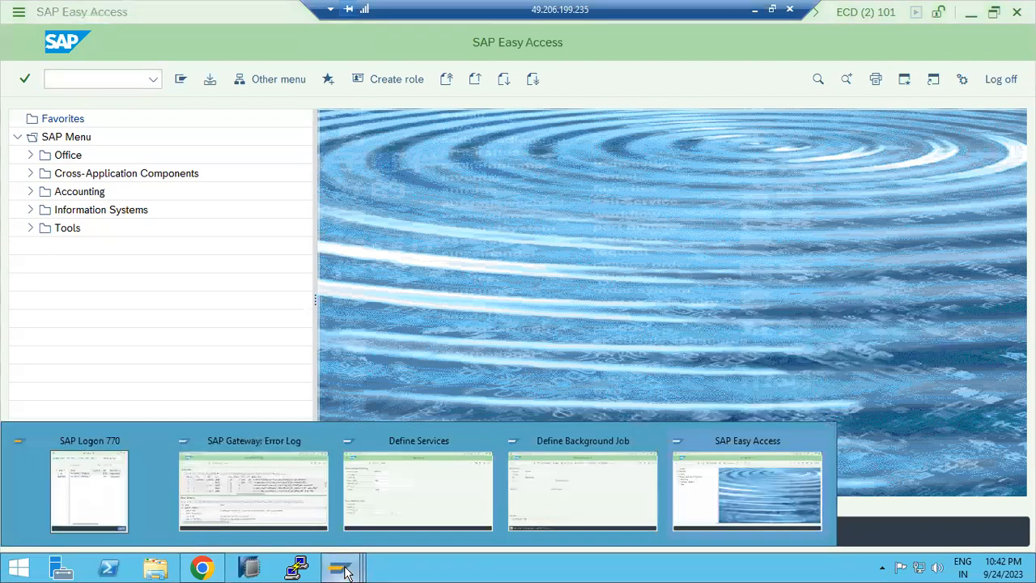
left_click(558, 505)
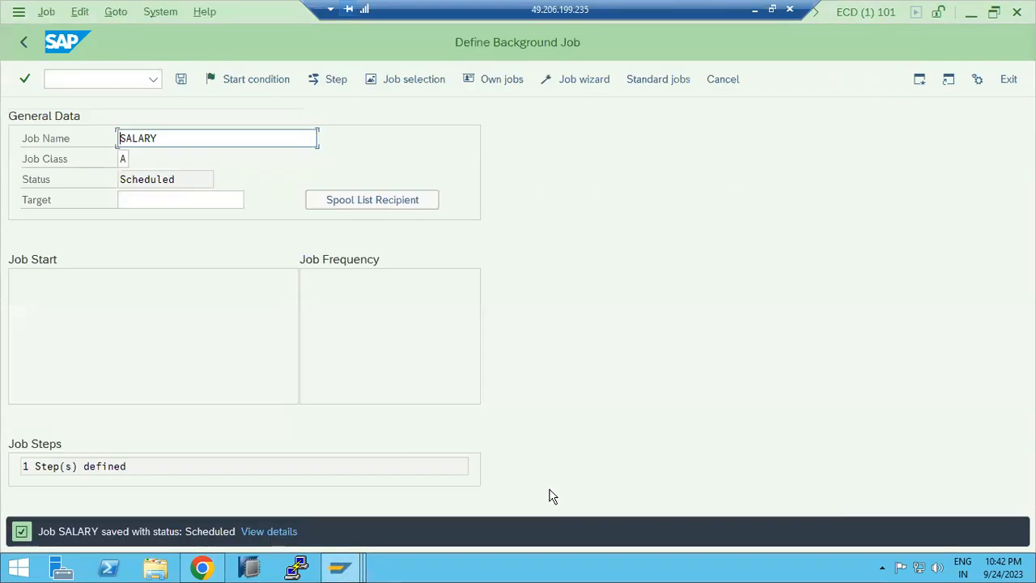
Step: Open the SALARY job's step list overview to review its ABAP step, then return
key("shift+f2")
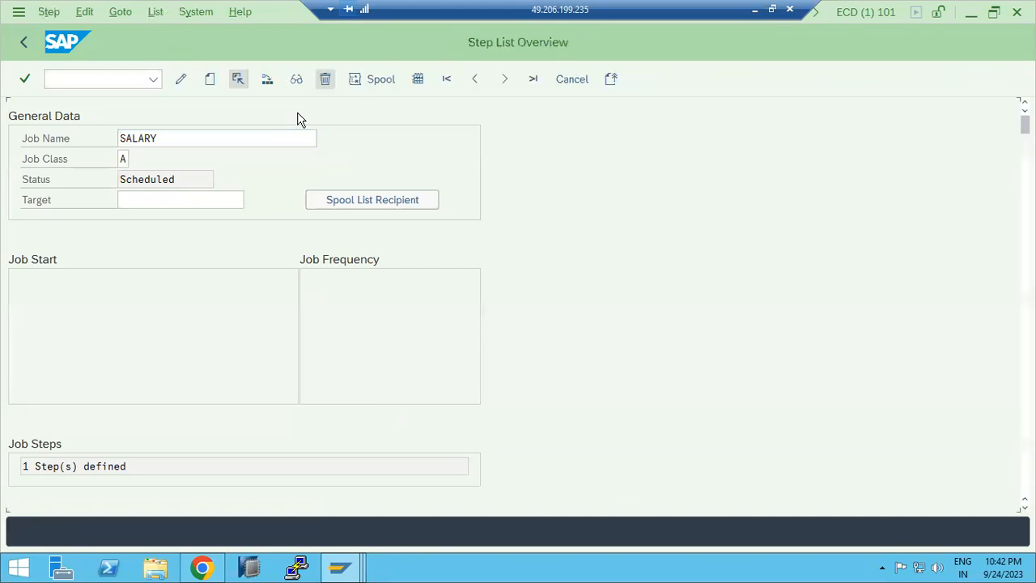
left_click(24, 46)
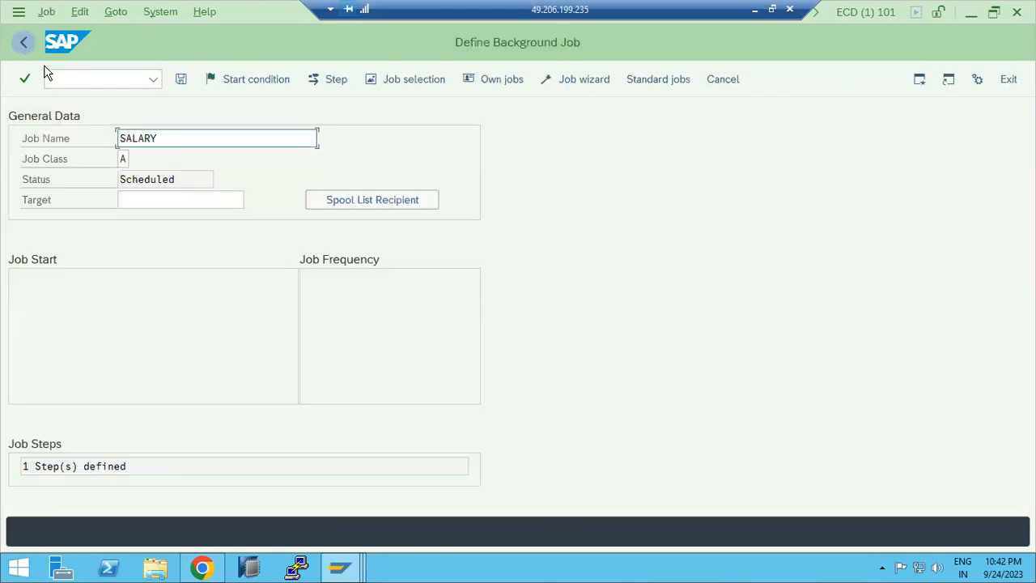
left_click_drag(178, 146, 118, 141)
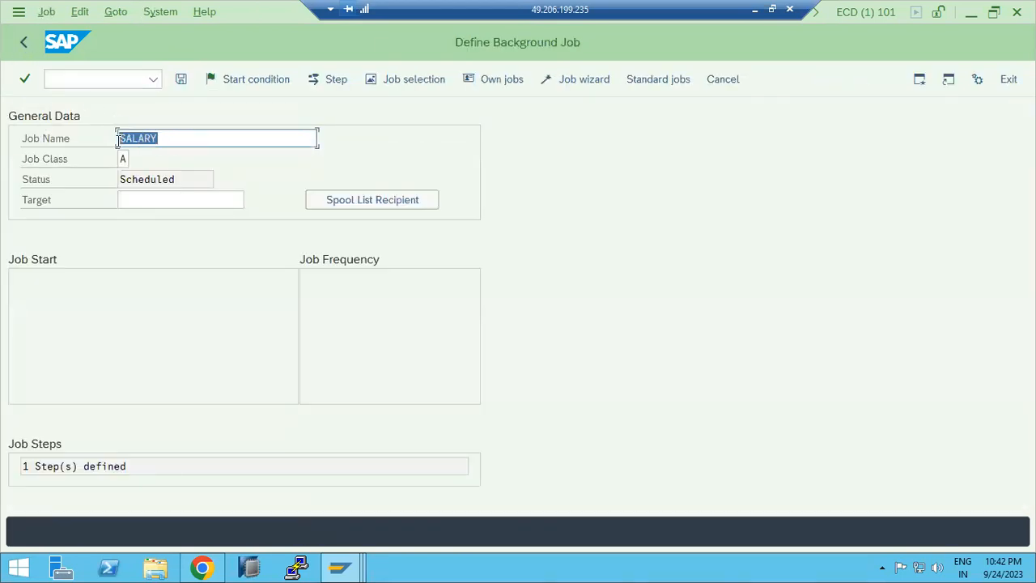
left_click(171, 139)
key("shift+F2")
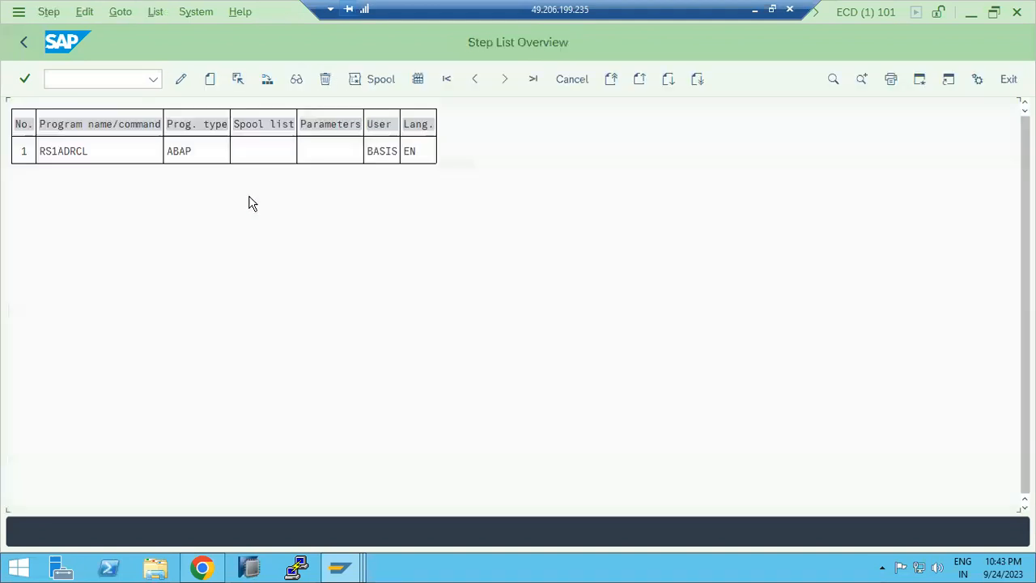
left_click(67, 151)
left_click(22, 42)
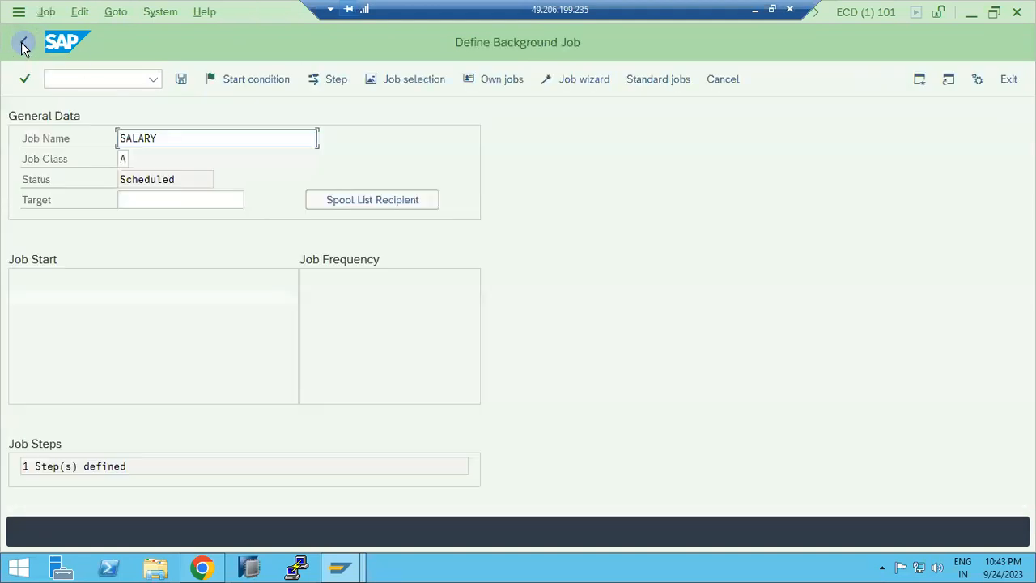
Step: Reopen step 1 of the SALARY job for editing, save the RS1ADRCL step again, and go back
key("shift+F2")
left_click(85, 153)
key("F6")
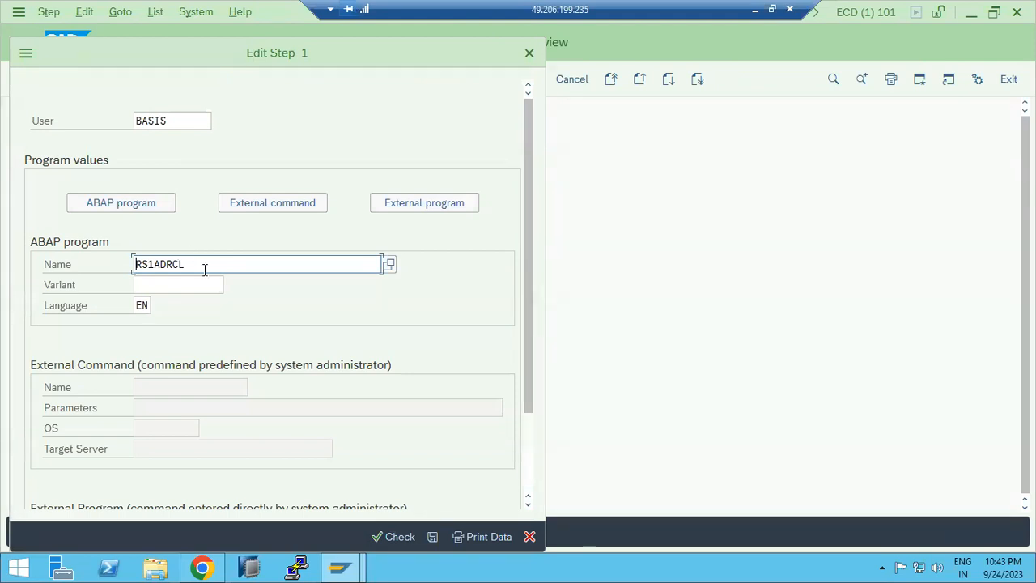
double_click(168, 270)
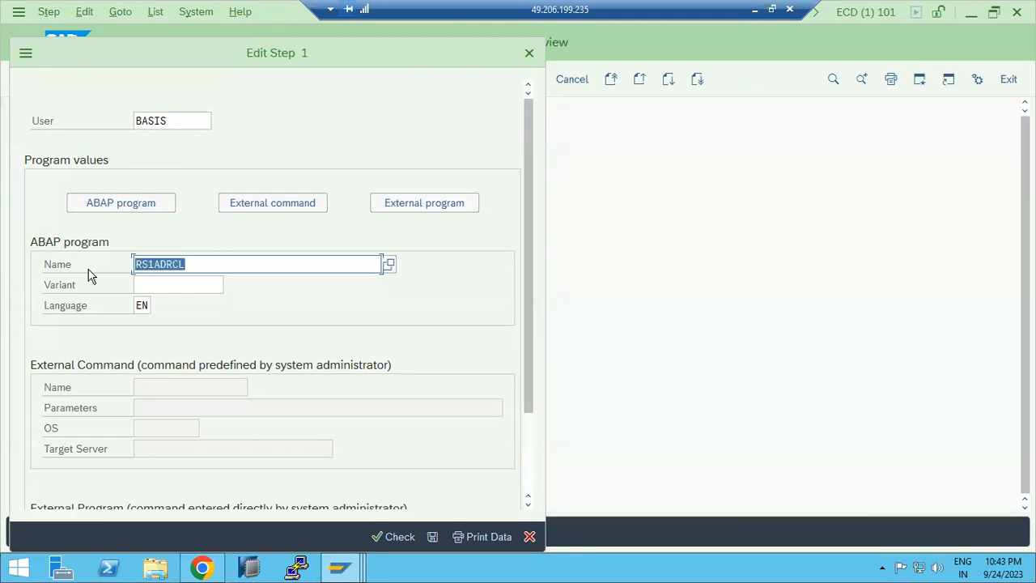
left_click(430, 537)
left_click(23, 42)
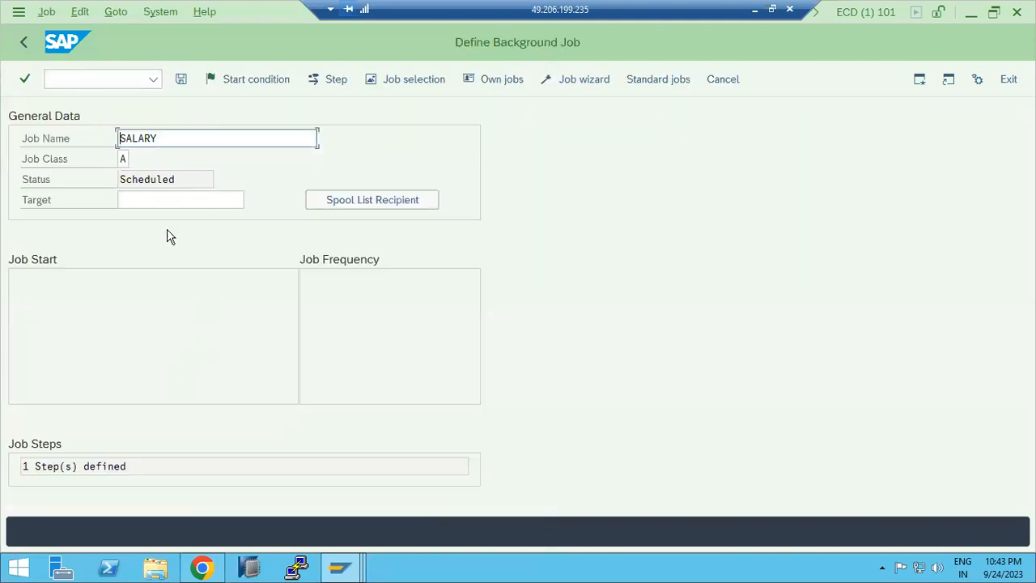
Step: Open the job's Start condition dialog to view the start time options
left_click_drag(174, 179, 96, 181)
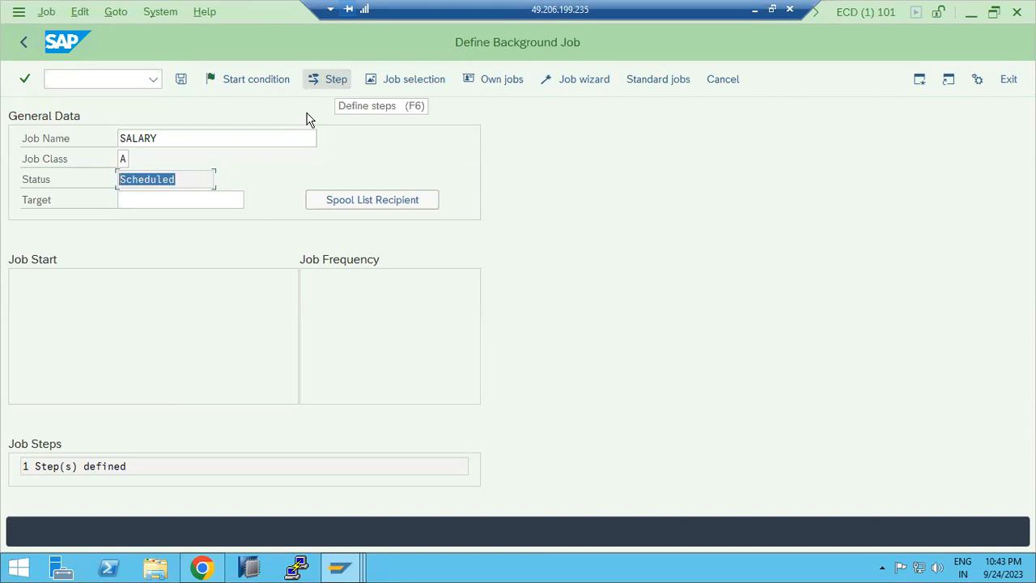
left_click(256, 79)
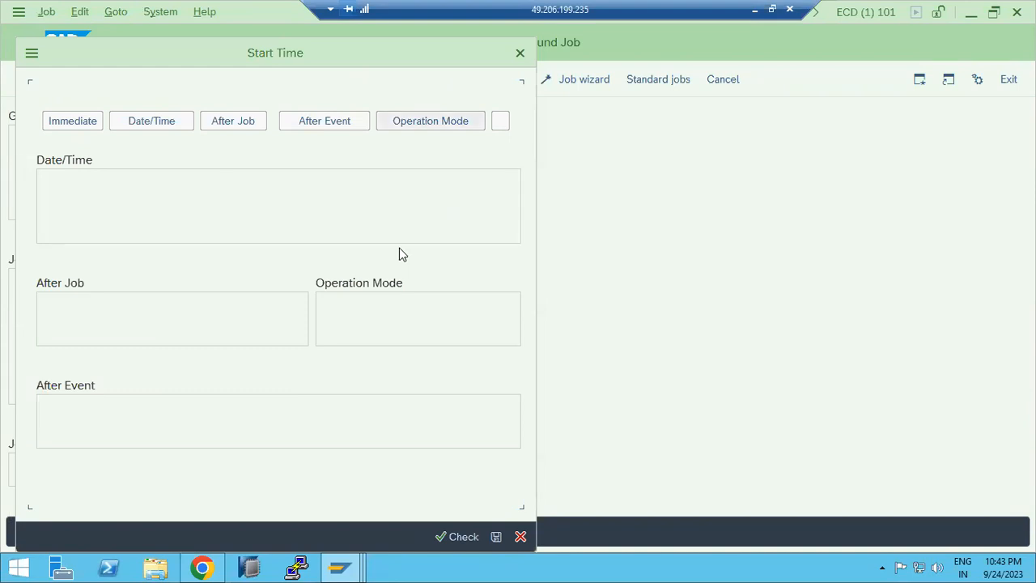
Step: In the Paint notes, shorten the "JOB STEPS" label to "JOB"
left_click(751, 11)
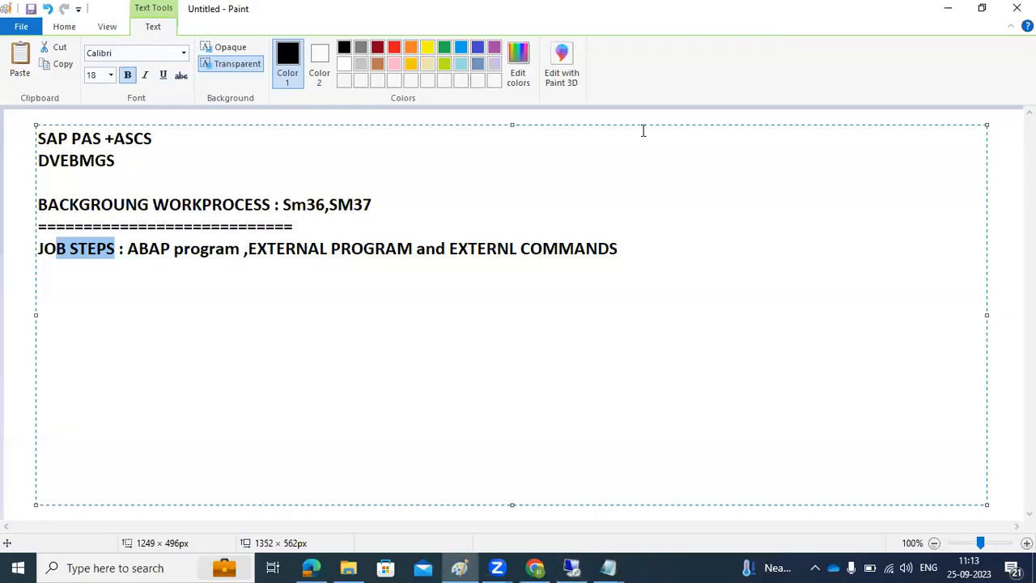
left_click(636, 246)
key("Return")
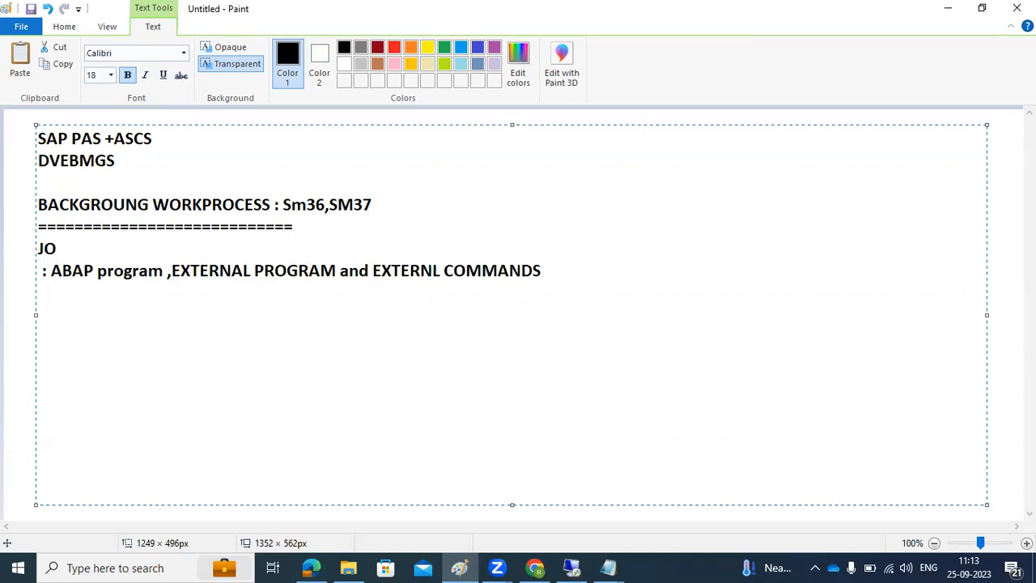
key("BackSpace")
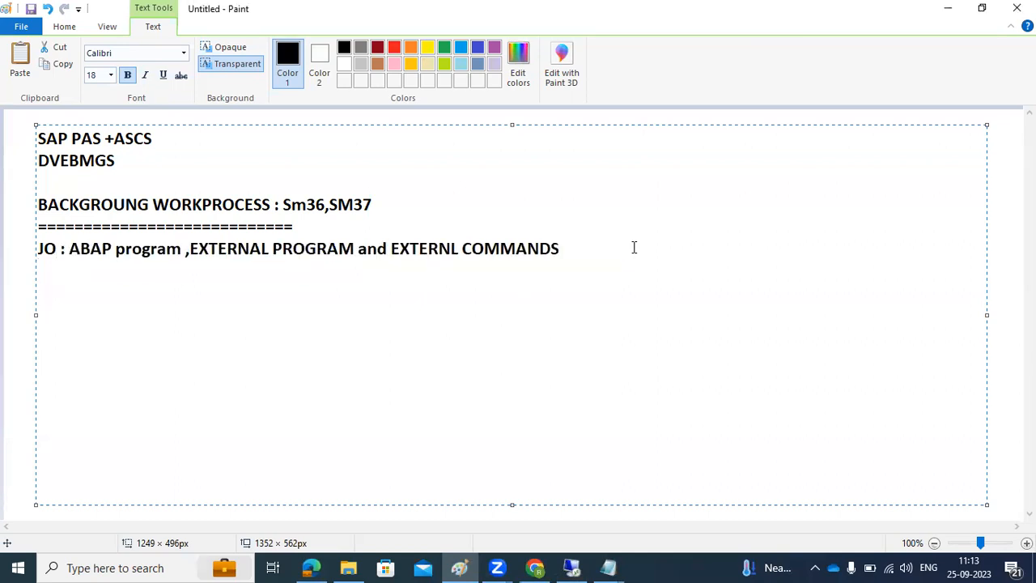
type("B")
left_click(599, 253)
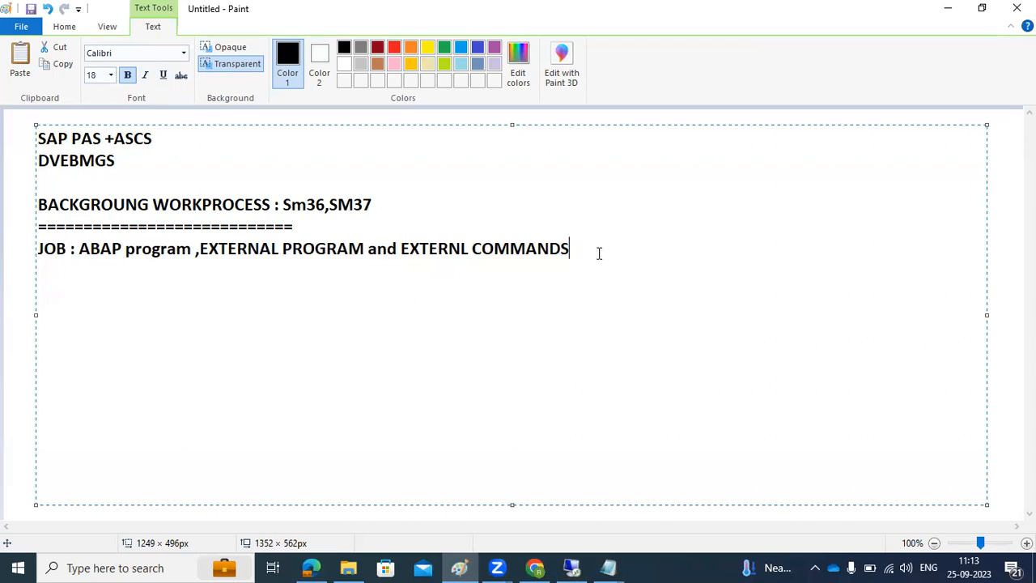
Step: On a new line of the Paint notes, add "JOB startup conditions : immeidate,day/time,after evet ,after job ,OM"
key("Return")
key("Return")
type("JOB startup ")
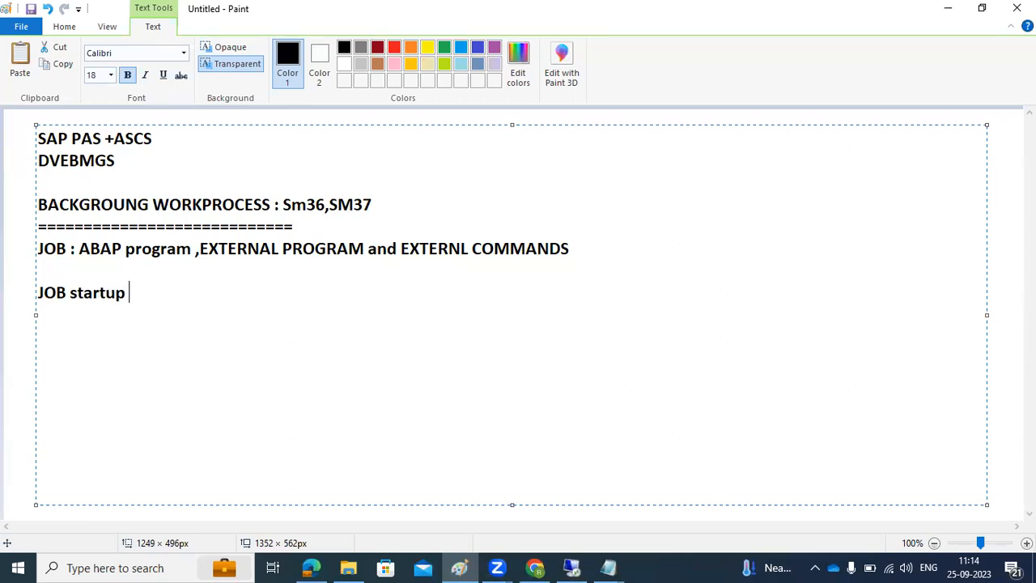
type("conditions ")
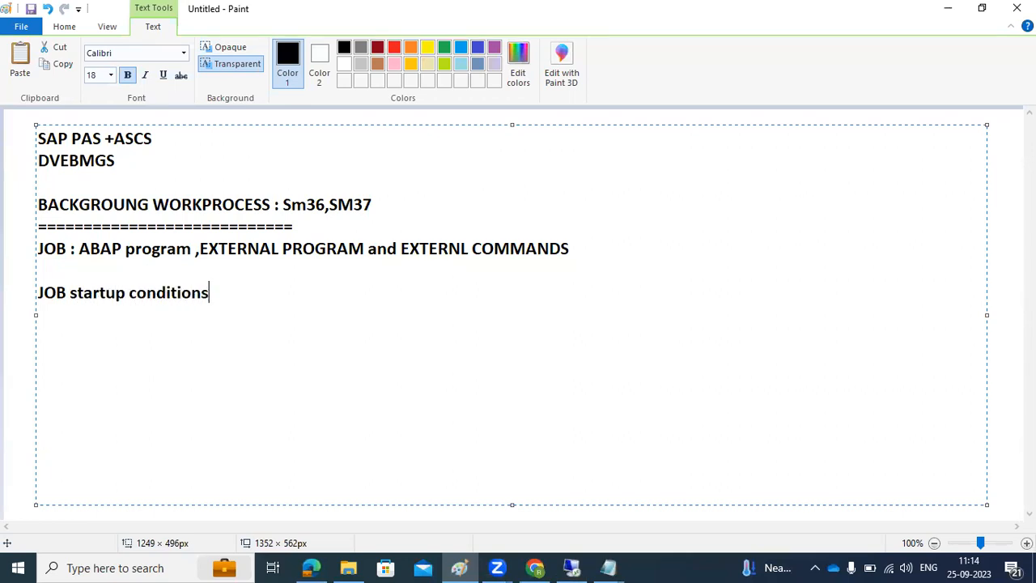
type(": immeidate")
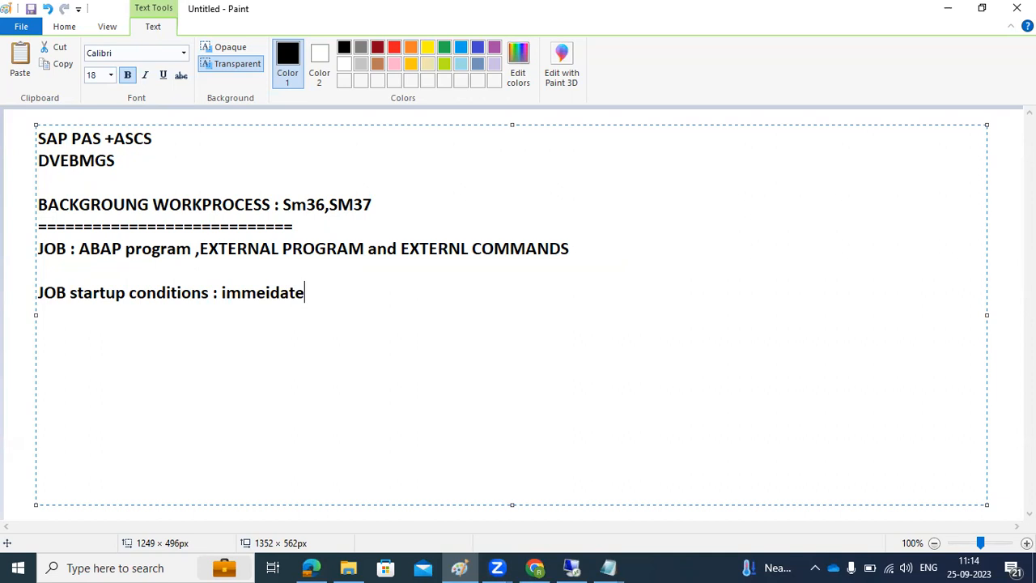
type(",day/time")
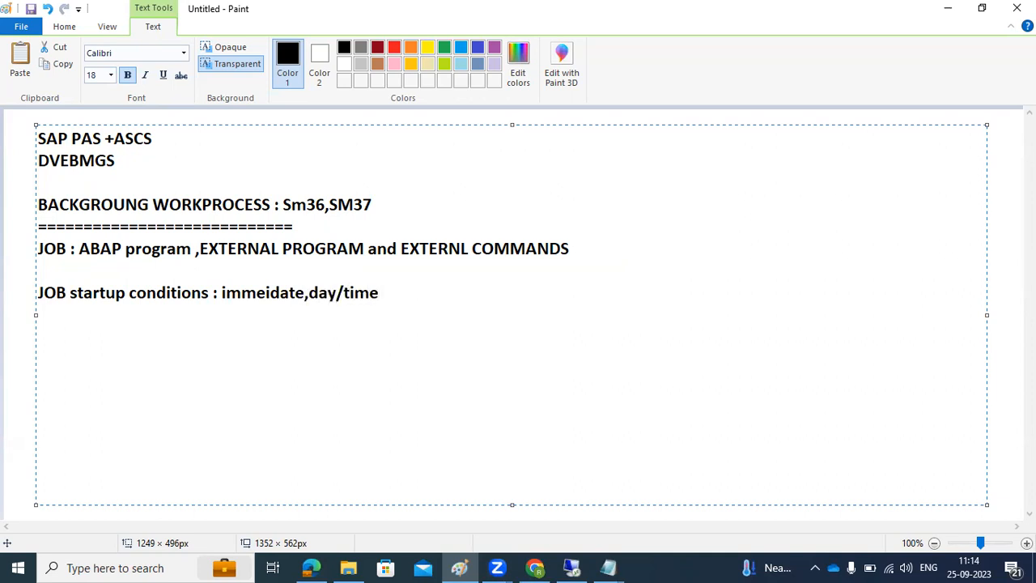
type(",after evet ,after job ,OM")
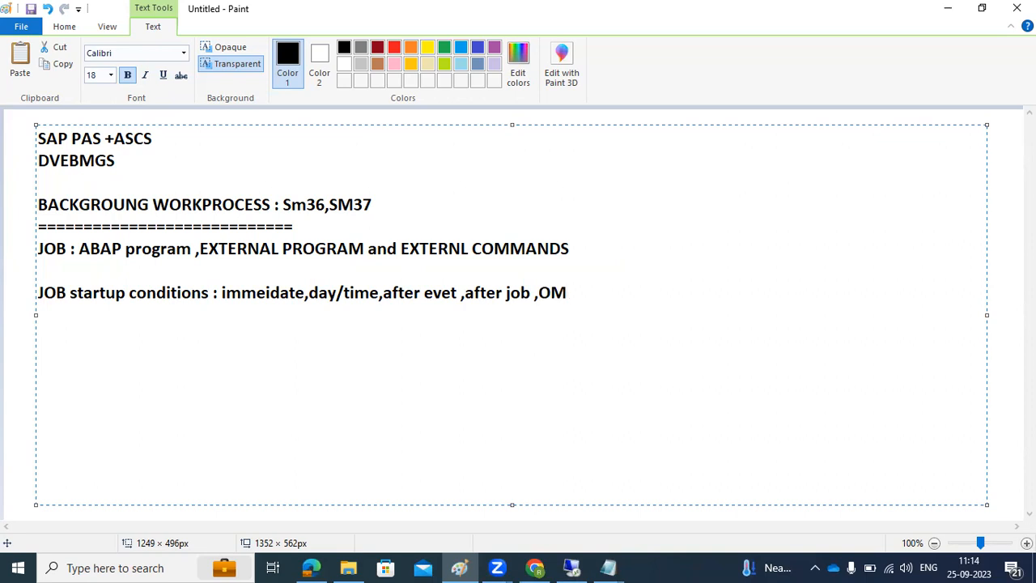
Step: Switch to SAP and step through the Immediate, Date/Time and After Job start options, ending on Immediate start
left_click(571, 568)
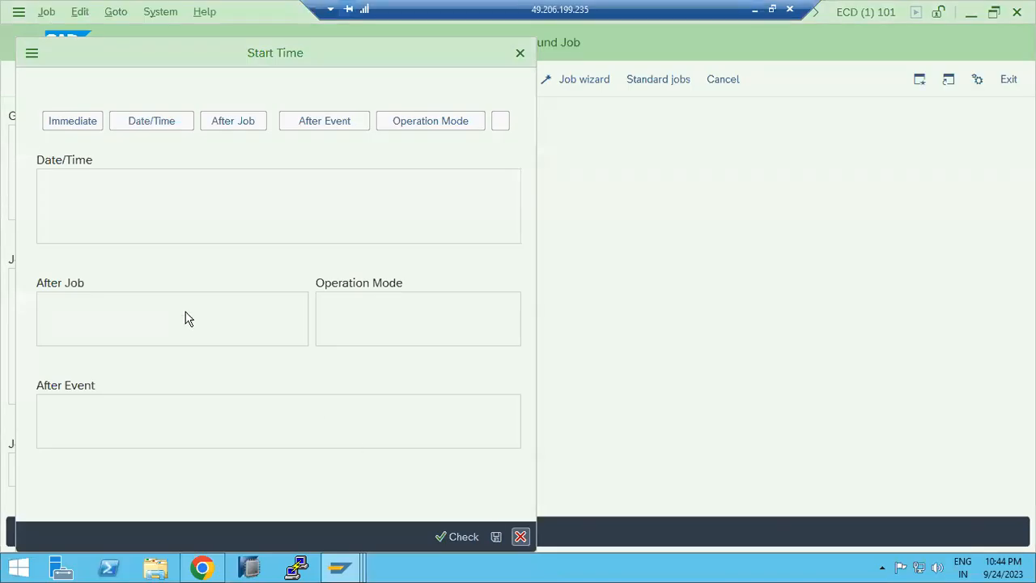
left_click(73, 121)
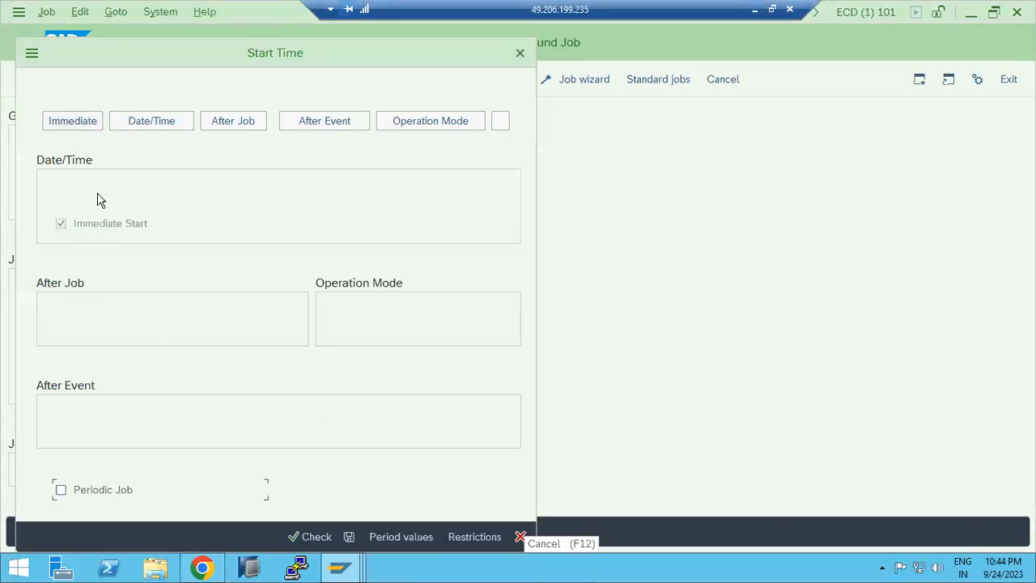
left_click(152, 124)
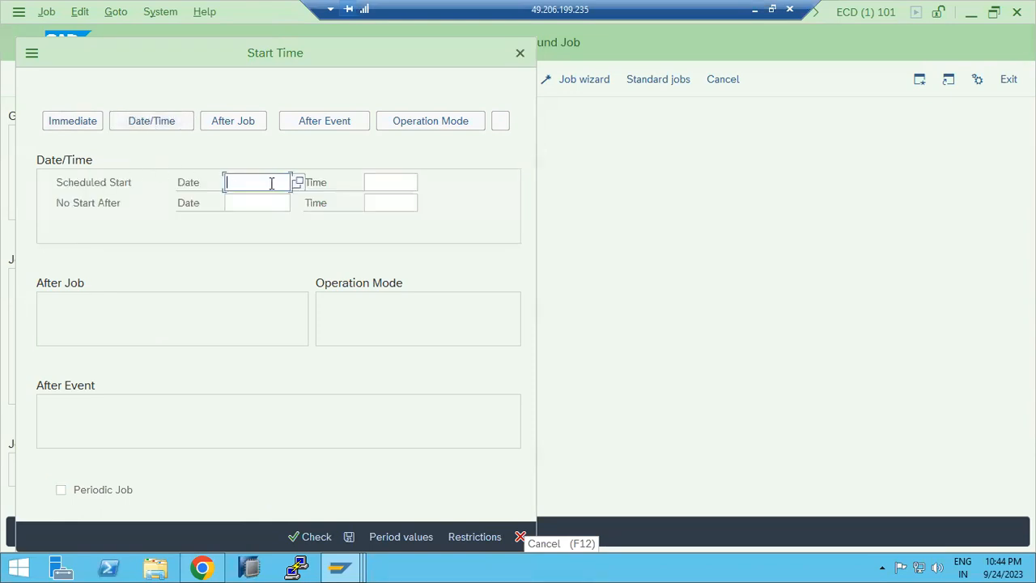
left_click(230, 125)
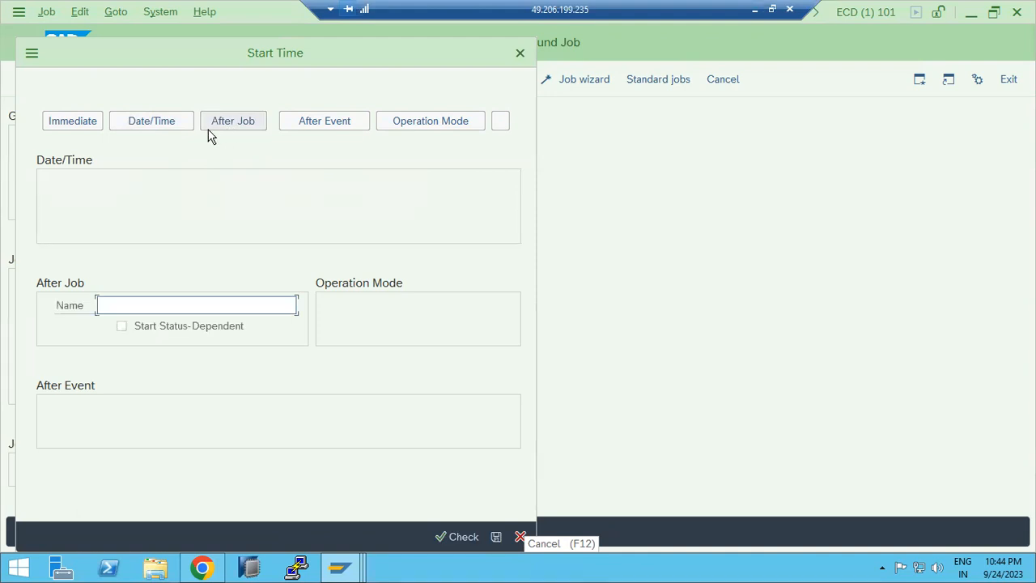
left_click(88, 123)
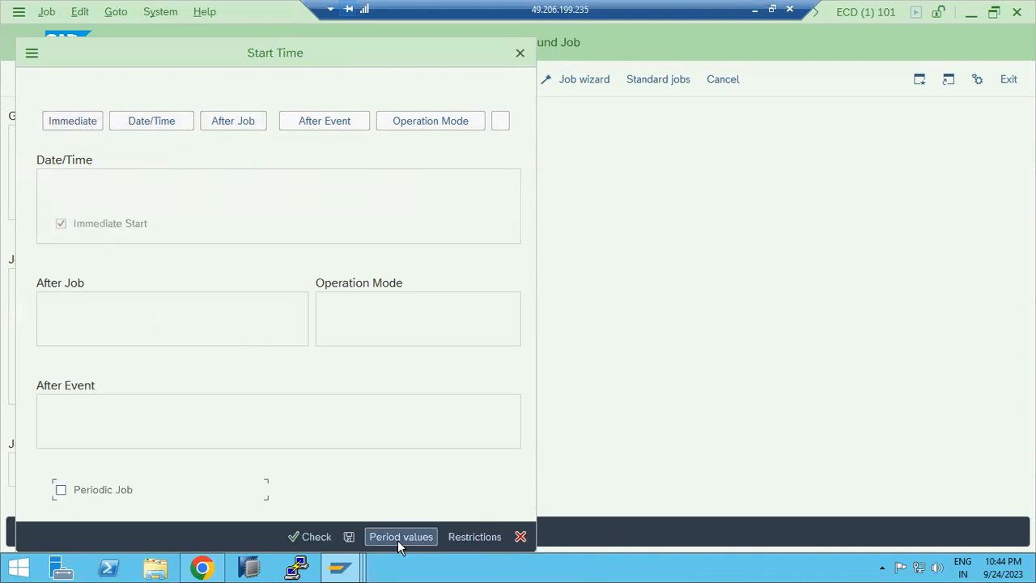
Step: Set start date restrictions to factory calendar 01 with no execution on Sundays or public holidays
left_click(450, 540)
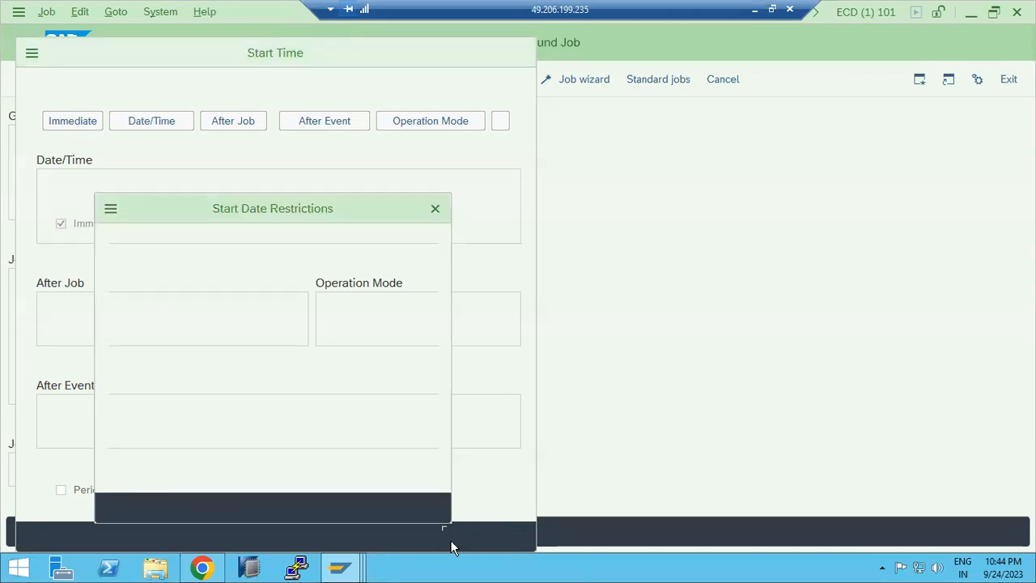
left_click(237, 297)
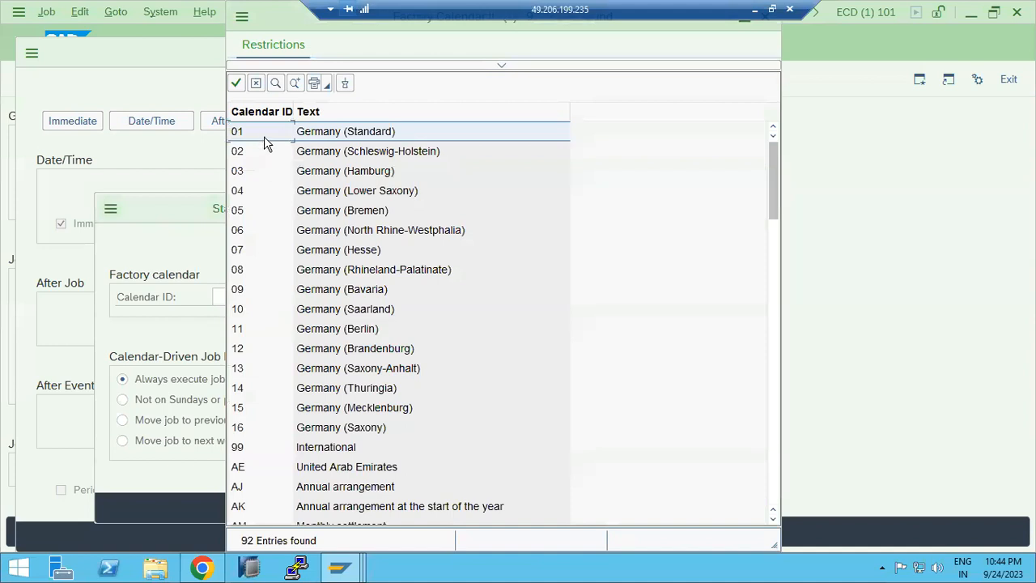
double_click(262, 136)
left_click(185, 399)
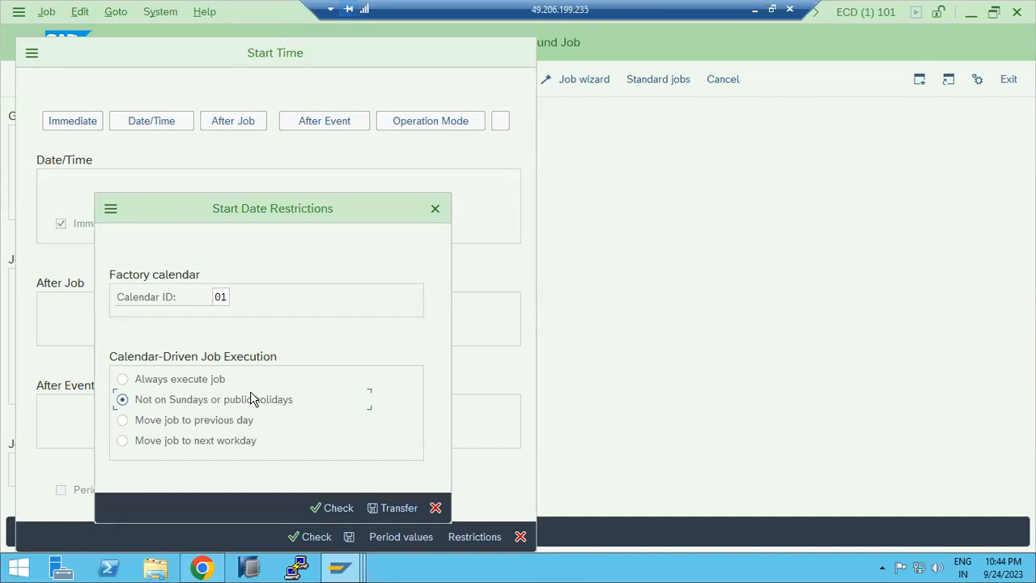
left_click(387, 504)
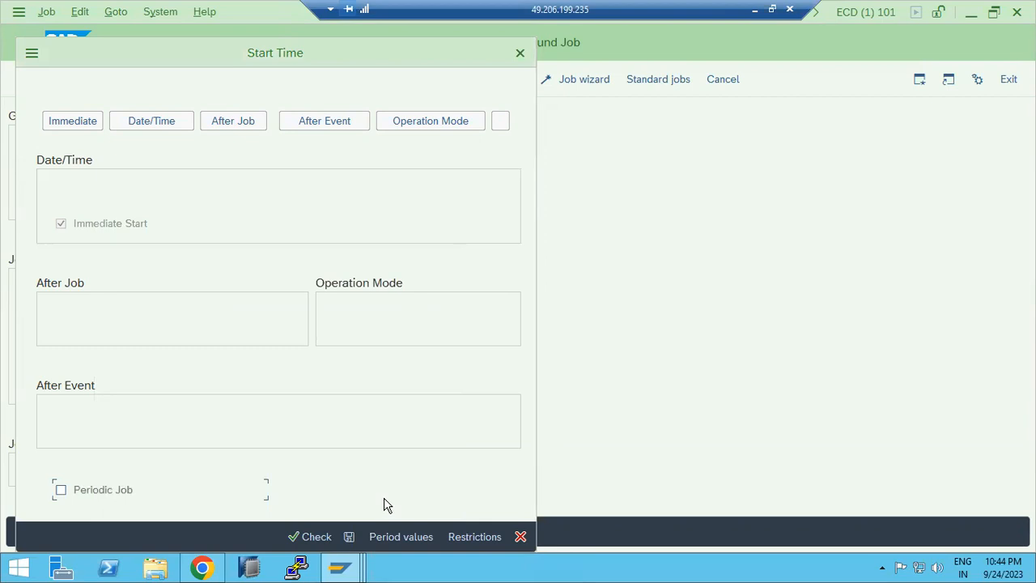
Step: Choose a Daily period for the job and try to save the periodic start condition
left_click(381, 539)
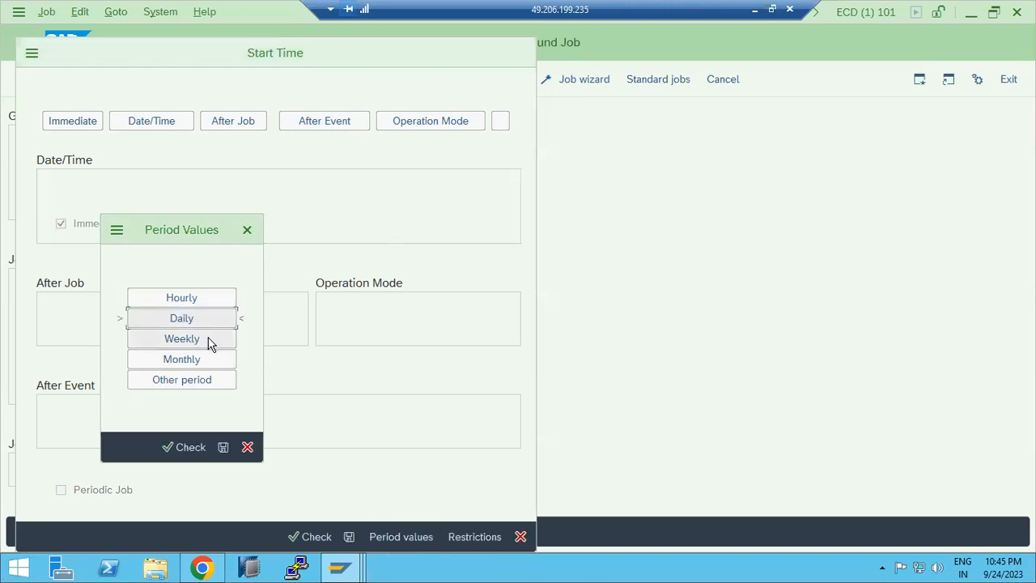
left_click(224, 448)
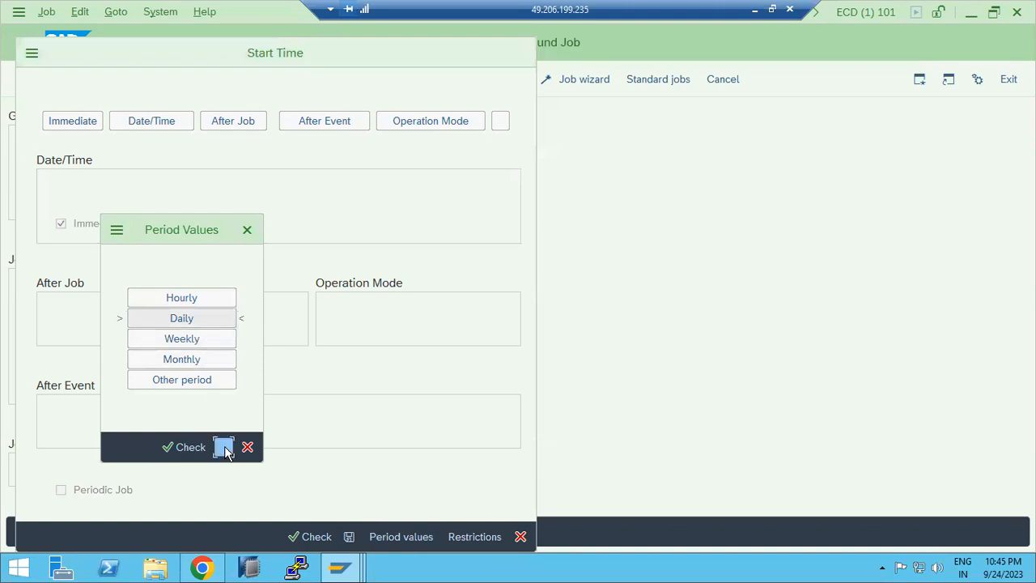
left_click(348, 536)
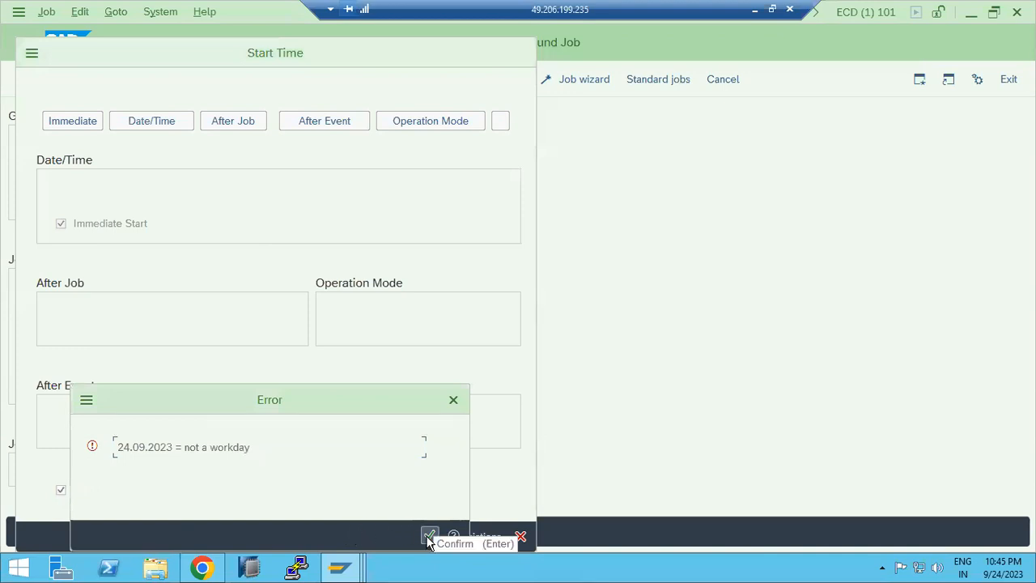
left_click(428, 535)
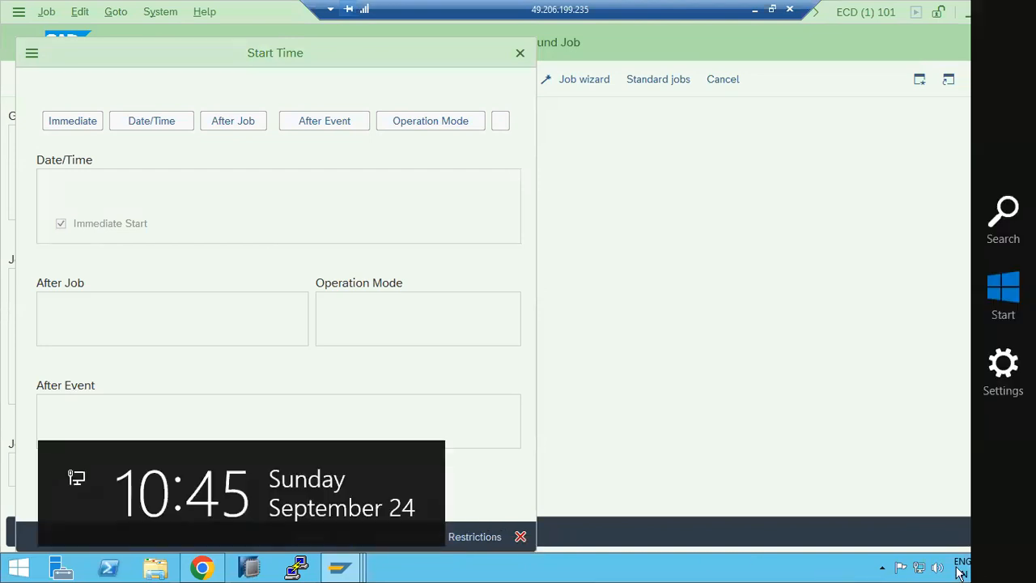
Step: Check today's date on the system clock and try saving the start condition again
left_click(997, 572)
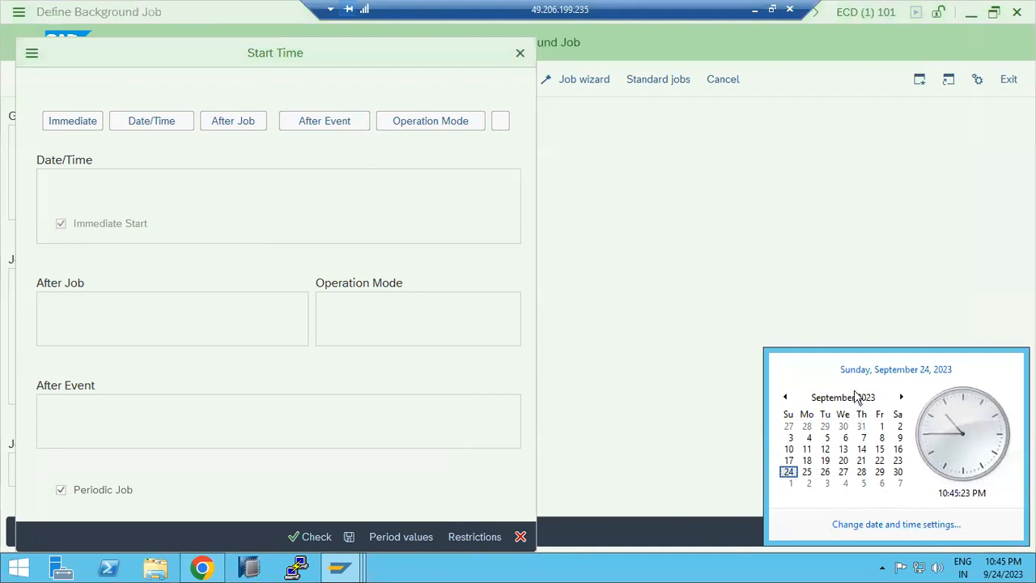
left_click(350, 540)
left_click(350, 540)
left_click_drag(132, 449, 253, 451)
left_click(429, 535)
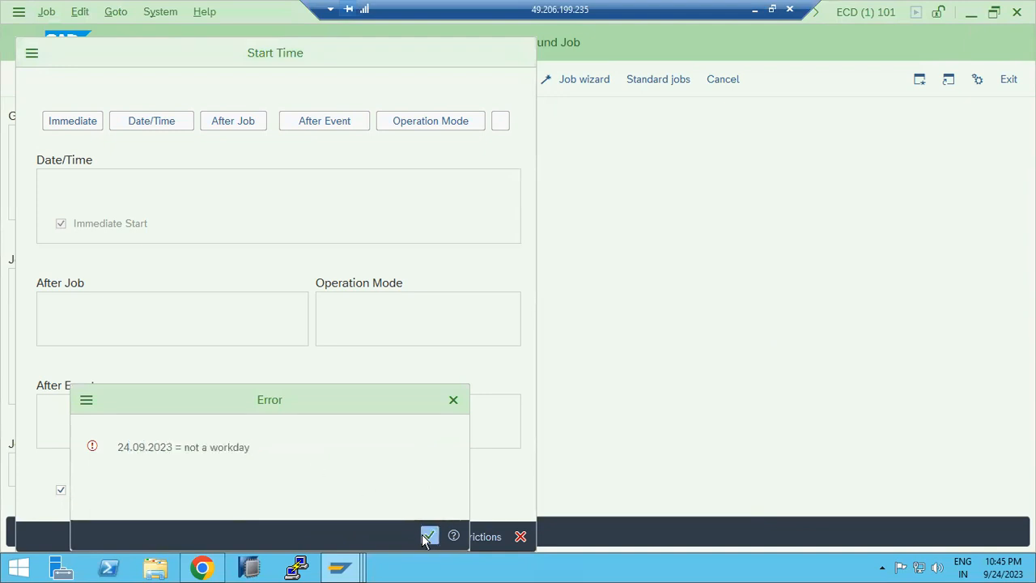
Step: Change the start date restriction to Always execute job and save the daily periodic start condition
left_click(453, 537)
left_click(162, 381)
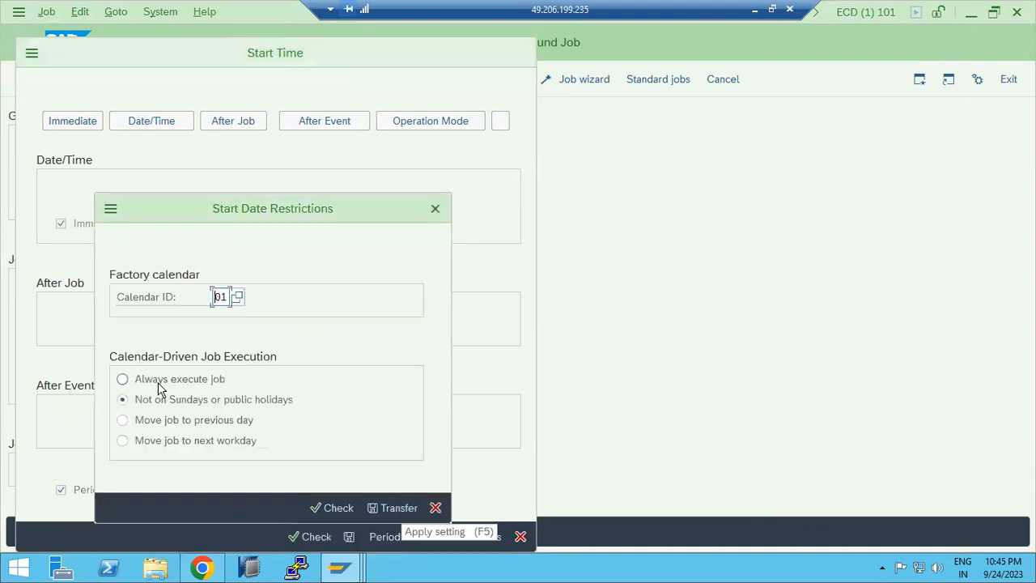
left_click(388, 508)
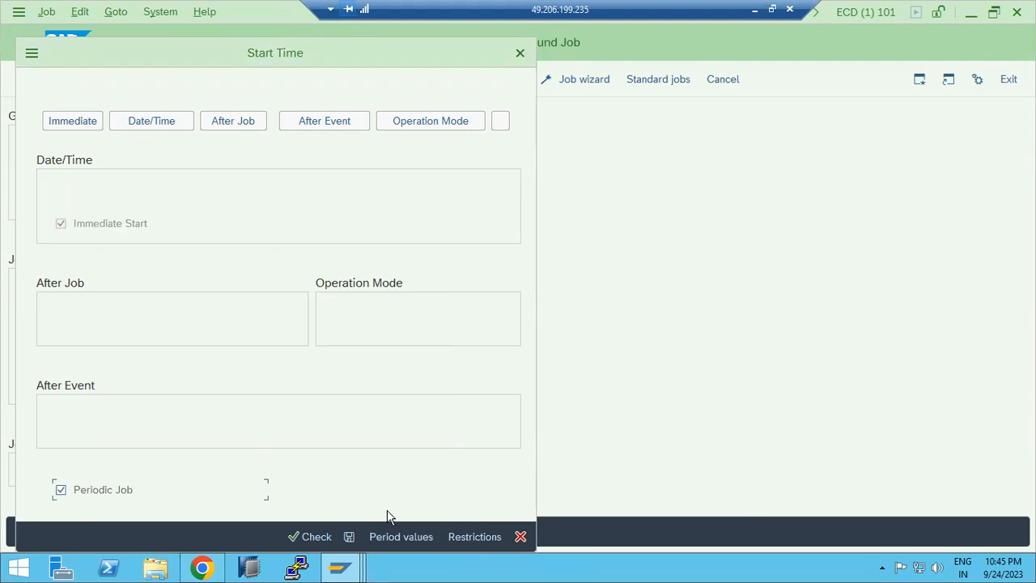
left_click(348, 534)
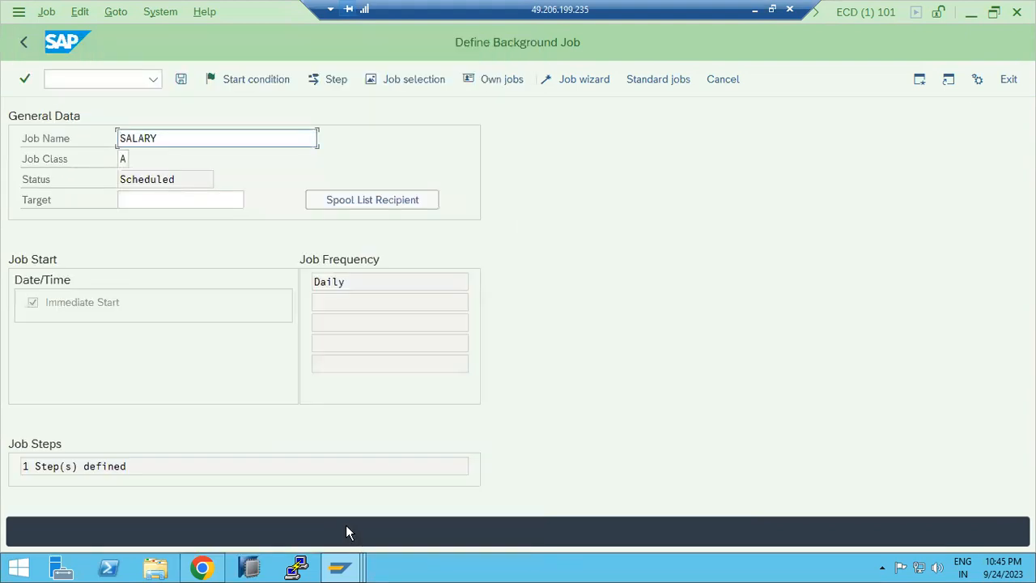
Step: Save the SALARY background job with its daily immediate start
left_click(93, 466)
left_click(338, 283)
left_click(326, 282, "shift")
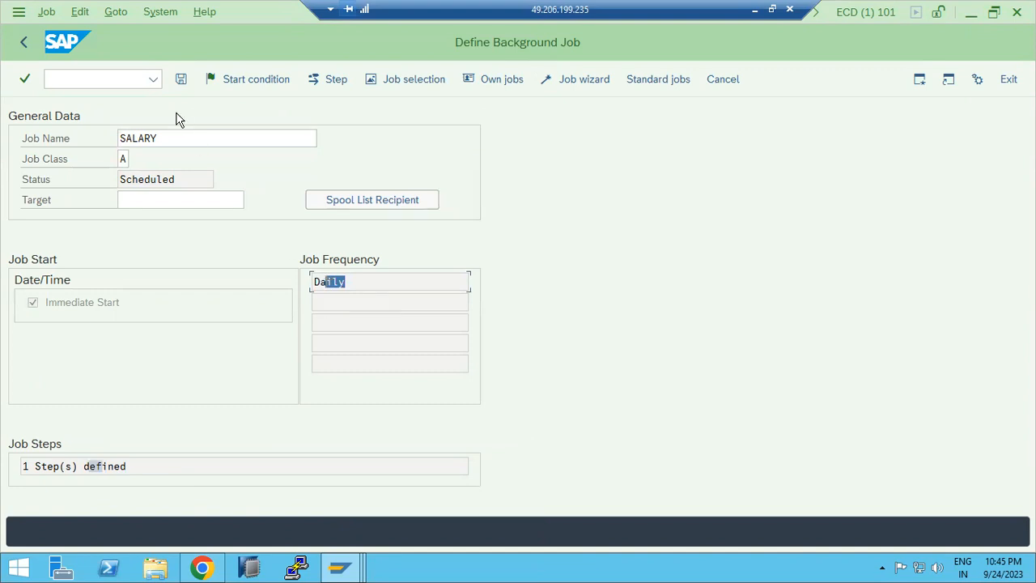
left_click(180, 79)
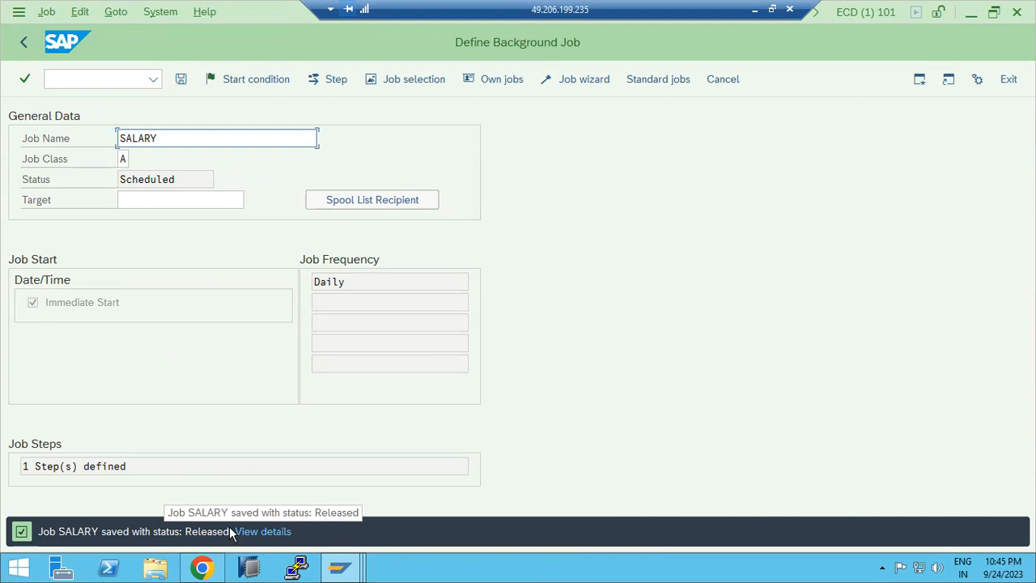
Step: In the Paint notes, add the line "Status of the JOB : scheduled -->Released --->Ready --> ACTIVE -->finished and cancelledf"
left_click(757, 9)
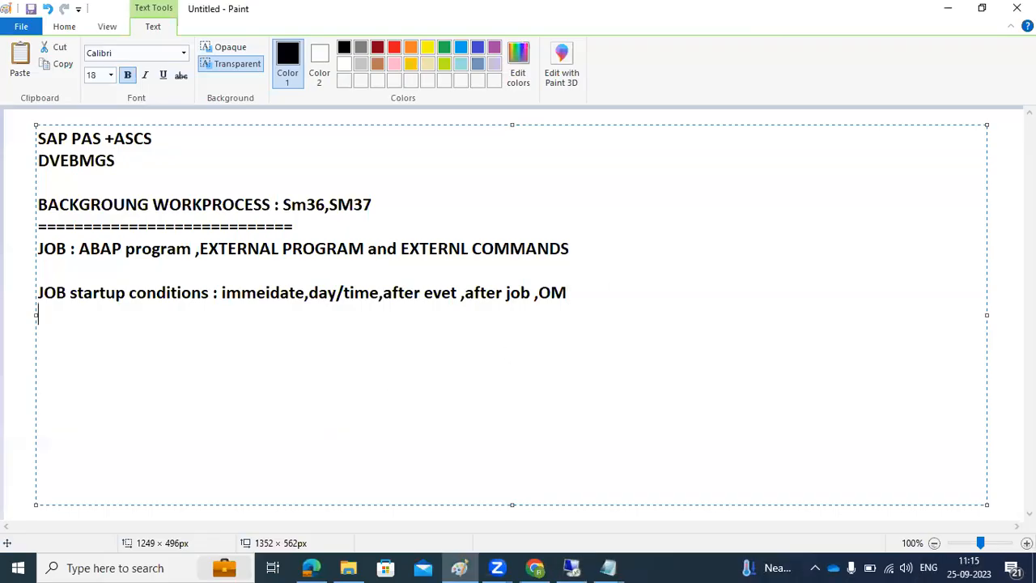
type("Status of the JOB : scheduled")
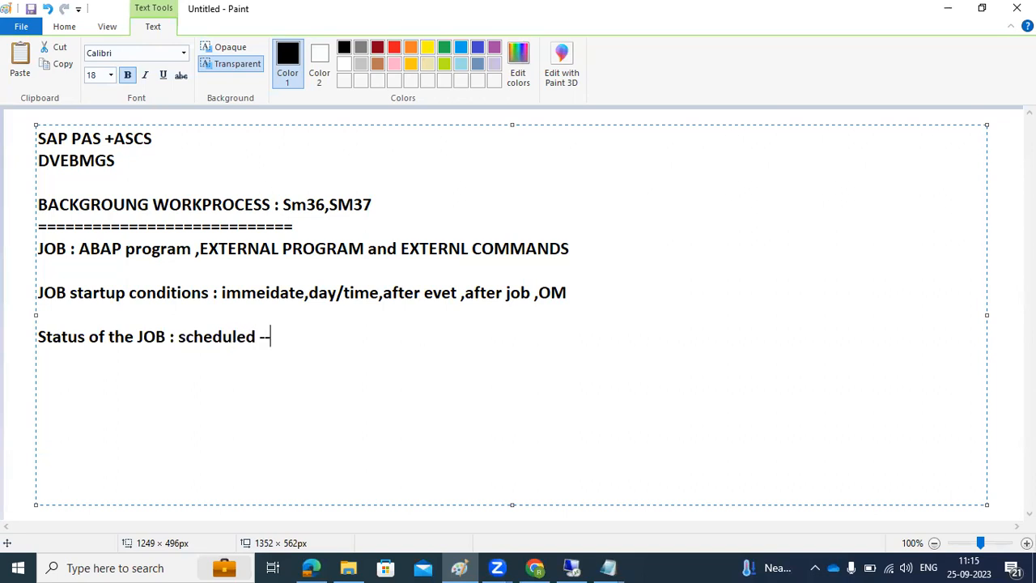
type(" -->Released")
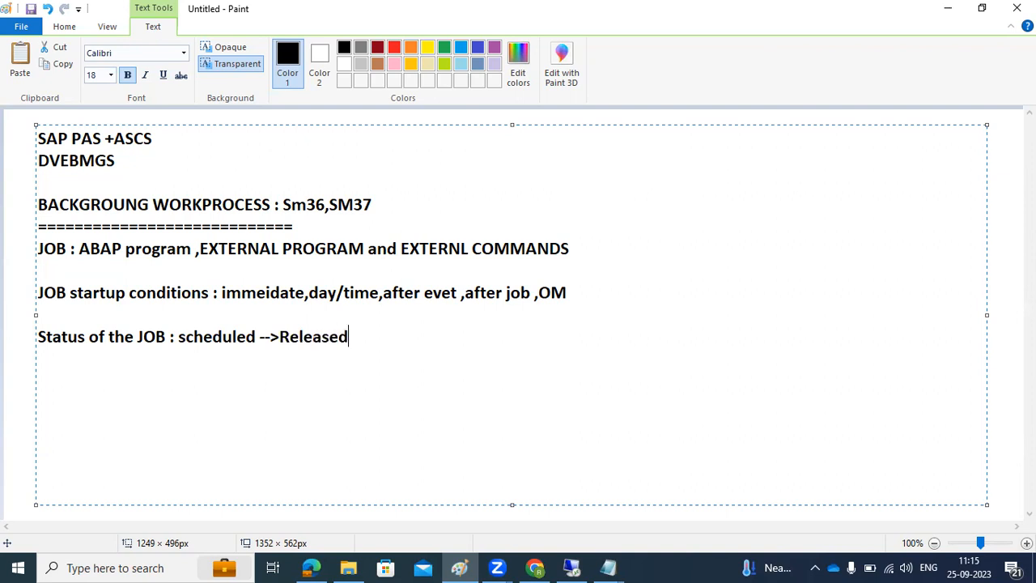
type(" --->Ready --> AC")
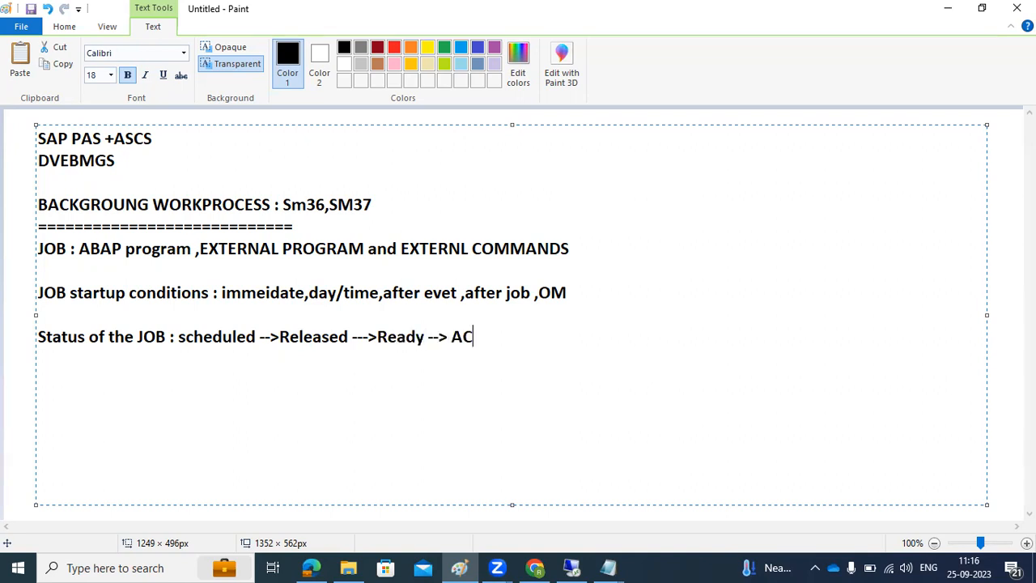
type("TIVE -->fini")
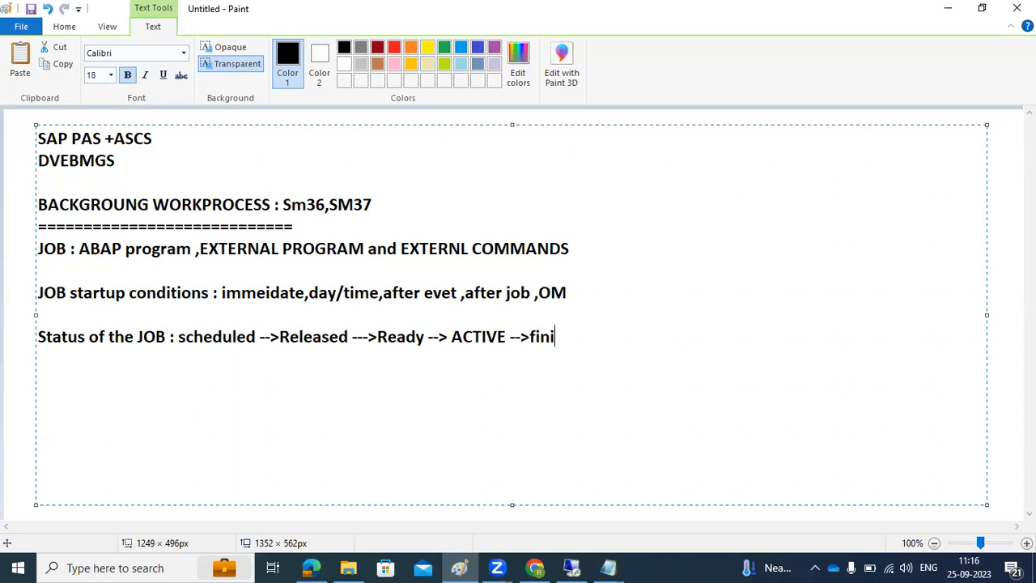
type("shed and c")
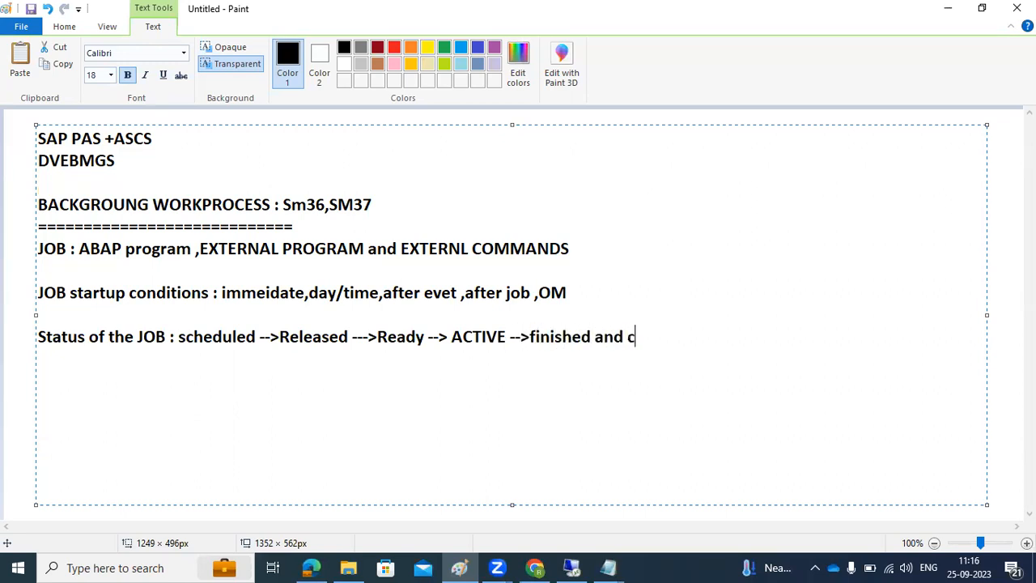
type("ancekked")
key("BackSpace")
key("BackSpace")
key("BackSpace")
key("BackSpace")
type("lledf")
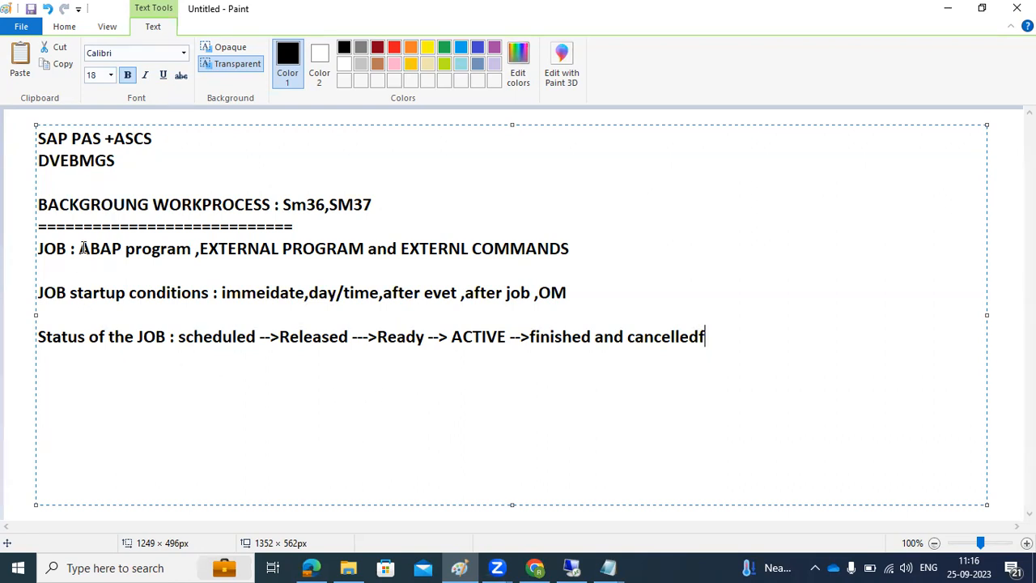
Step: Return to SAP and reopen the SALARY job's start condition dialog
left_click(568, 567)
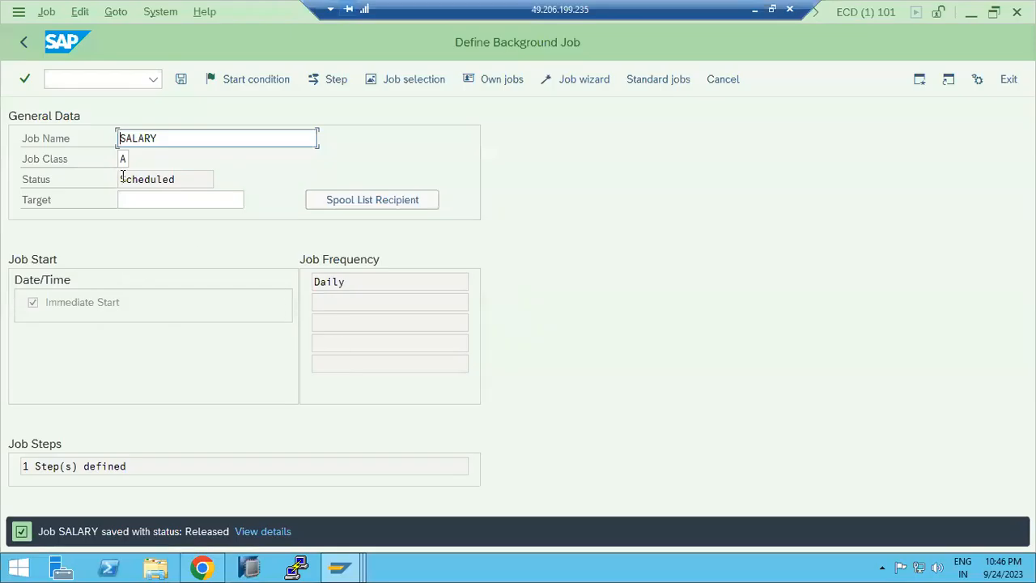
key("F6")
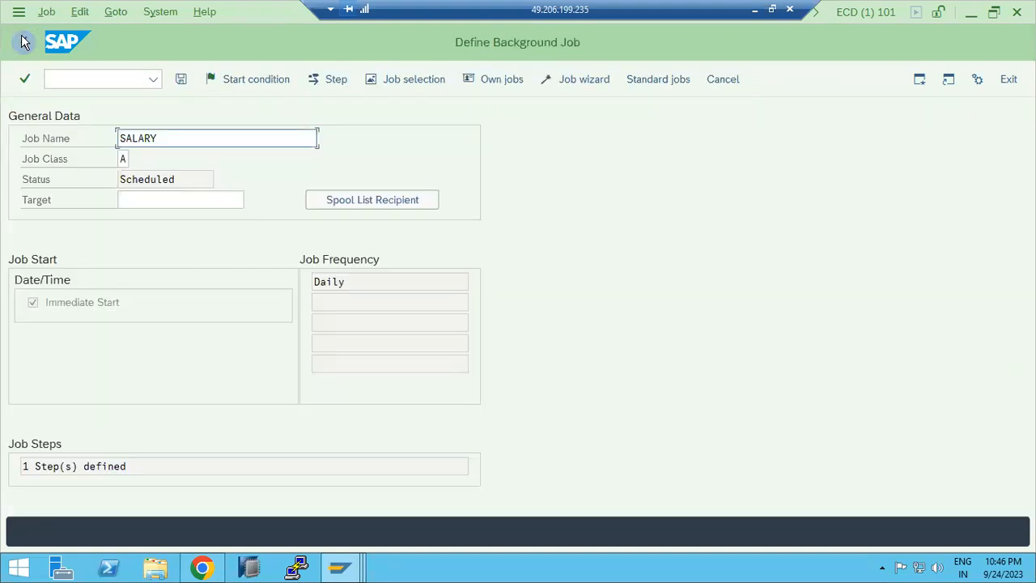
left_click(242, 79)
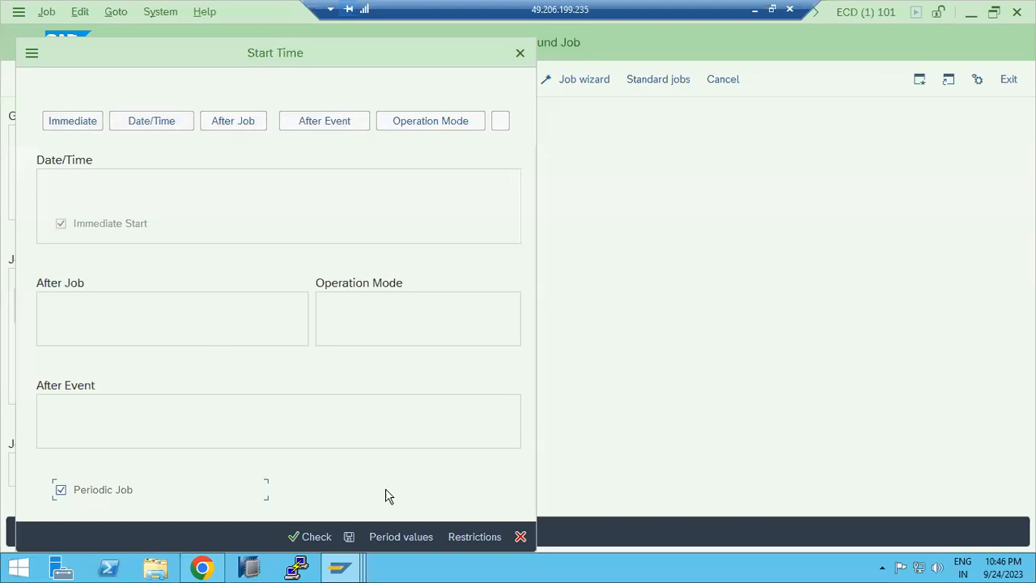
Step: Close the start condition dialog, leave the job definition, and list today's background jobs in SM37 with the default selection
left_click(520, 536)
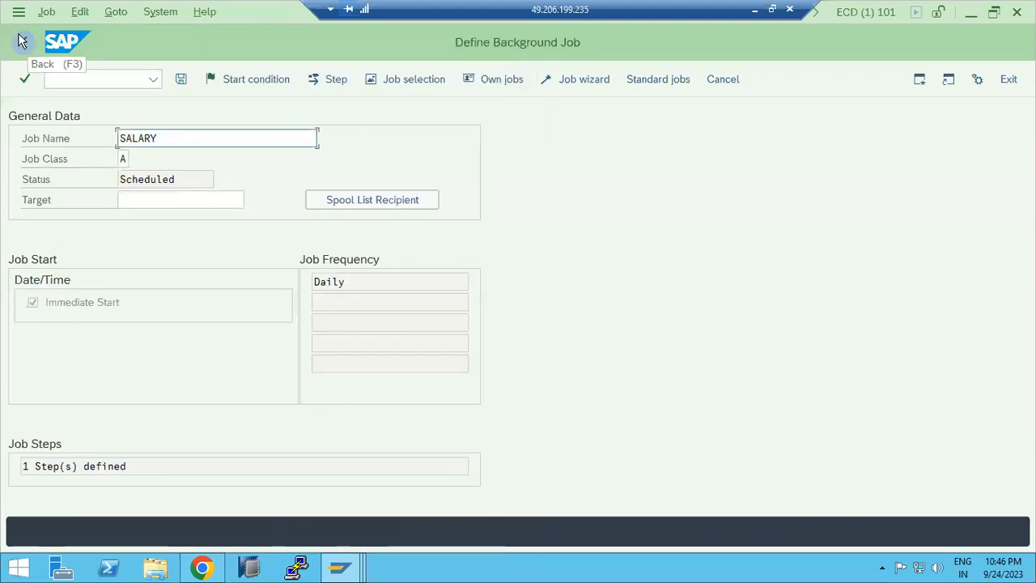
left_click(23, 42)
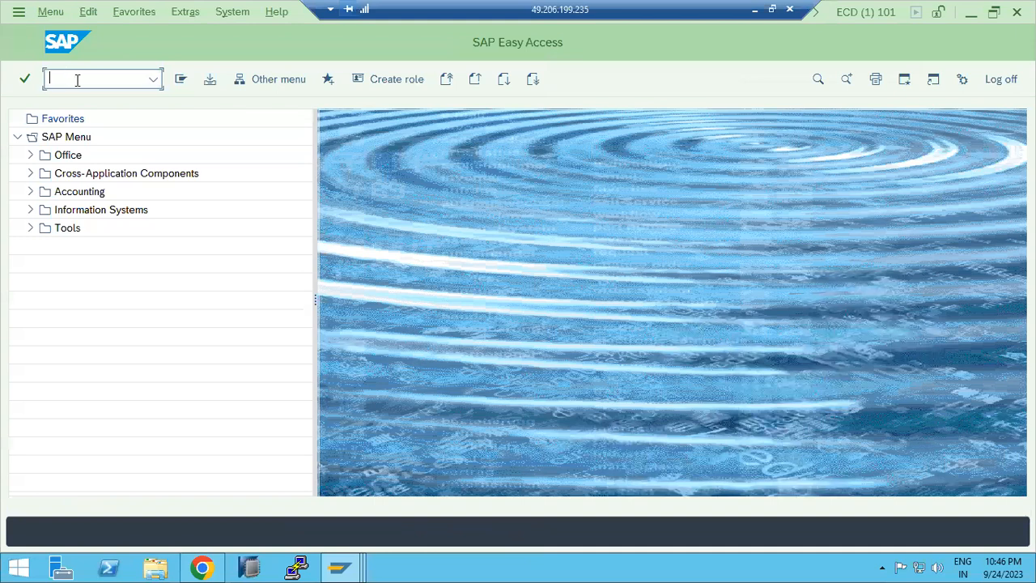
type("sm37")
key("Return")
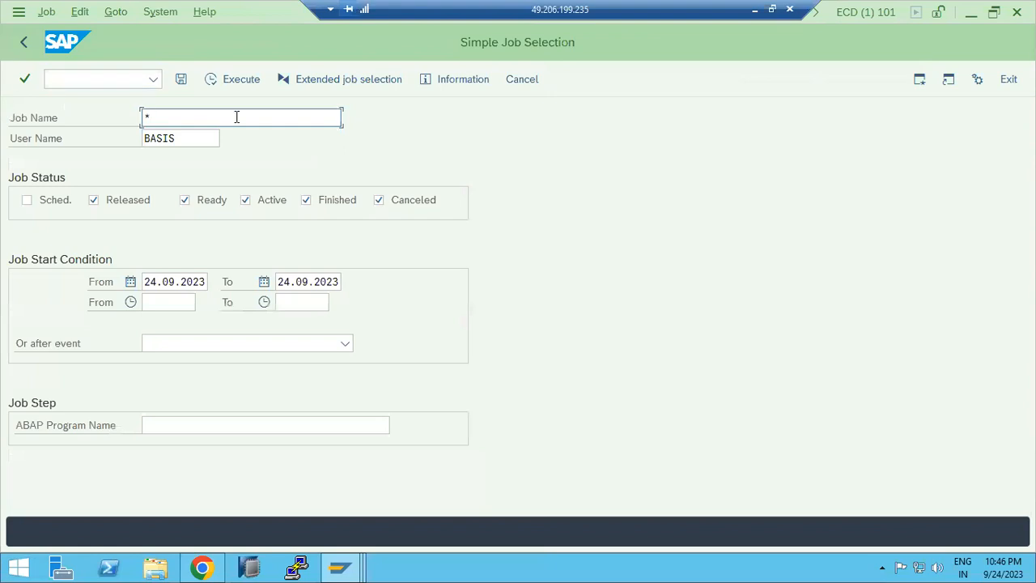
key("F8")
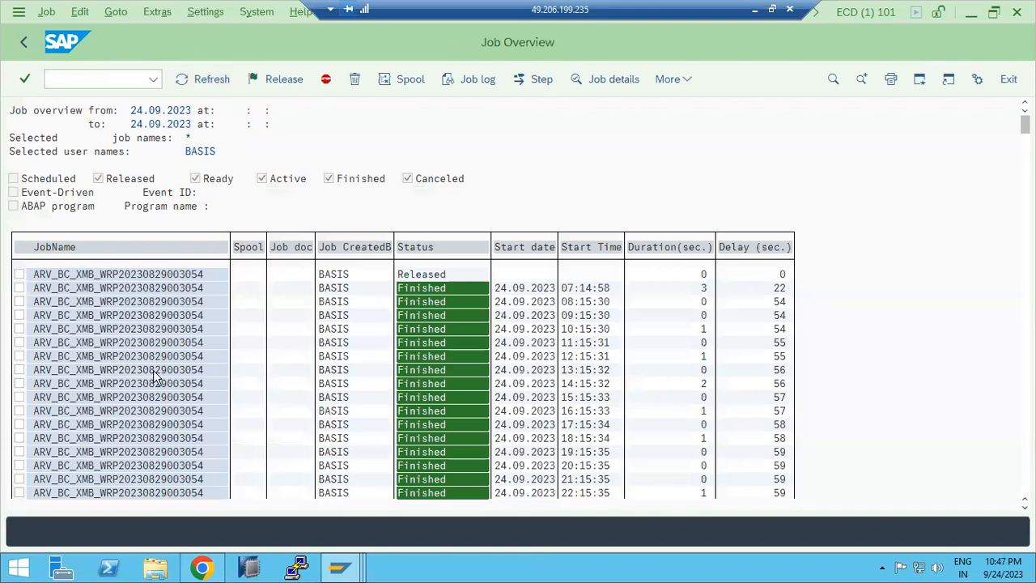
Step: Open the SALARY job from the job overview and view its detailed job information and job log
scroll(154, 375, "down", 2)
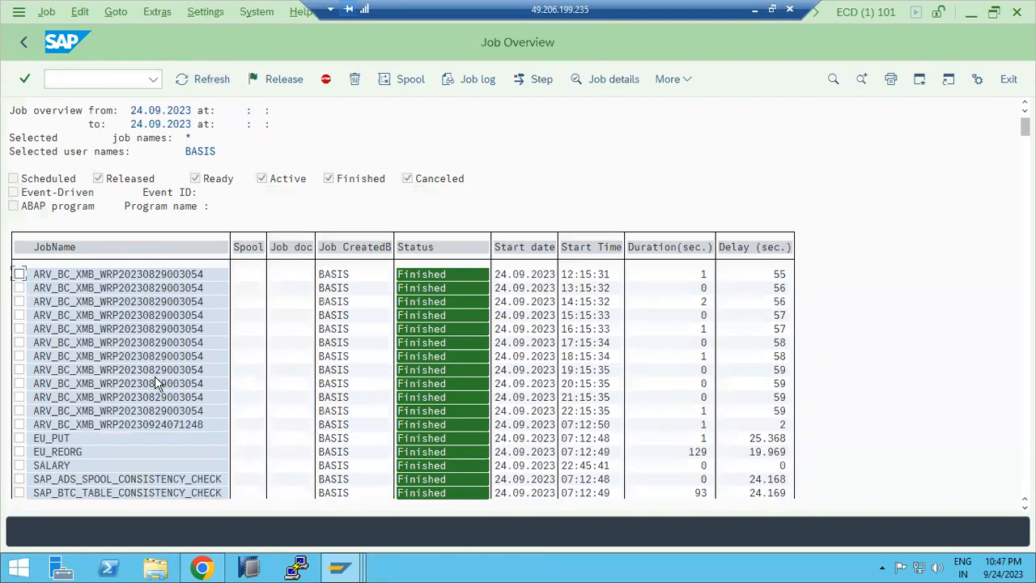
double_click(51, 468)
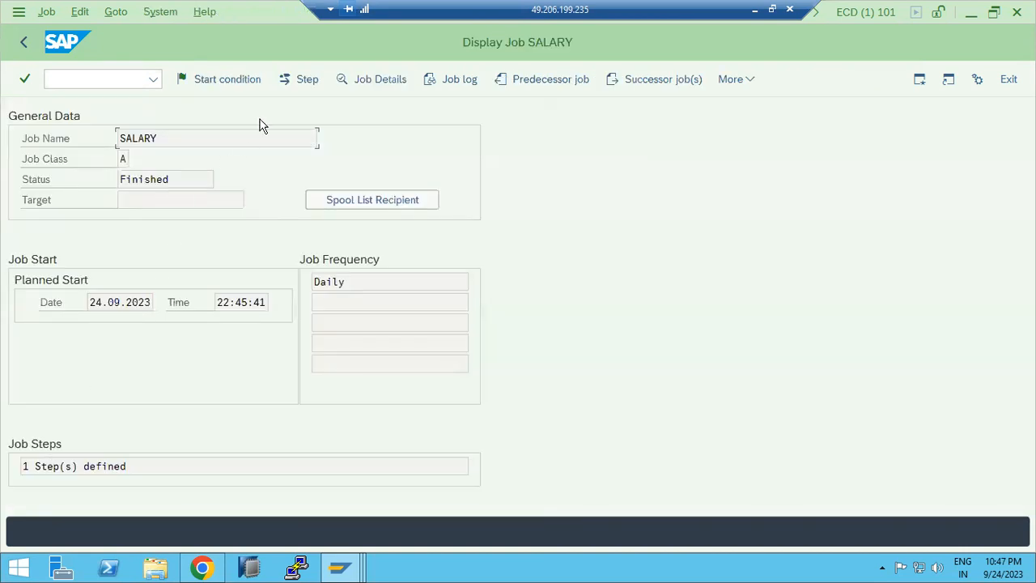
left_click(373, 79)
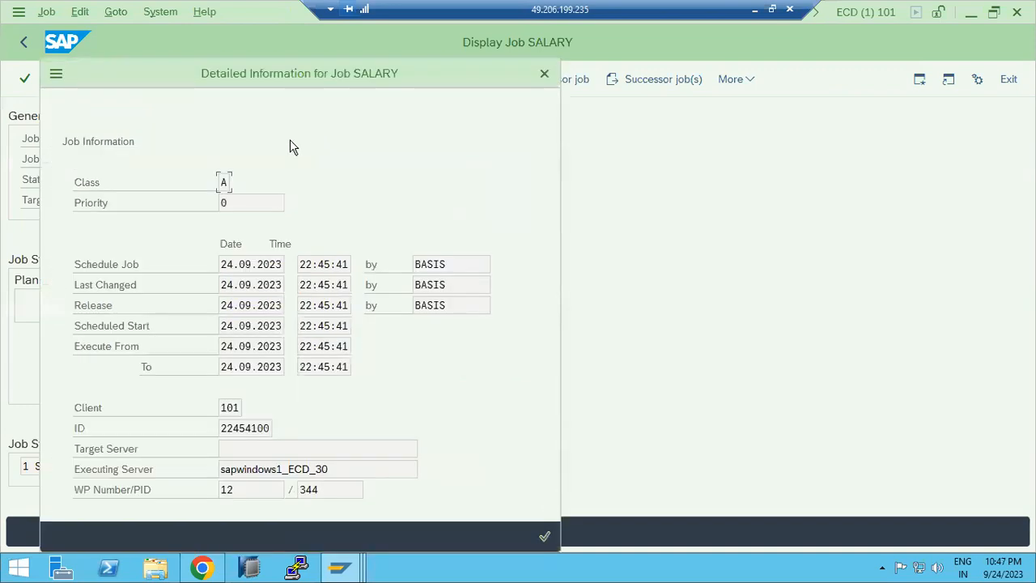
left_click(545, 535)
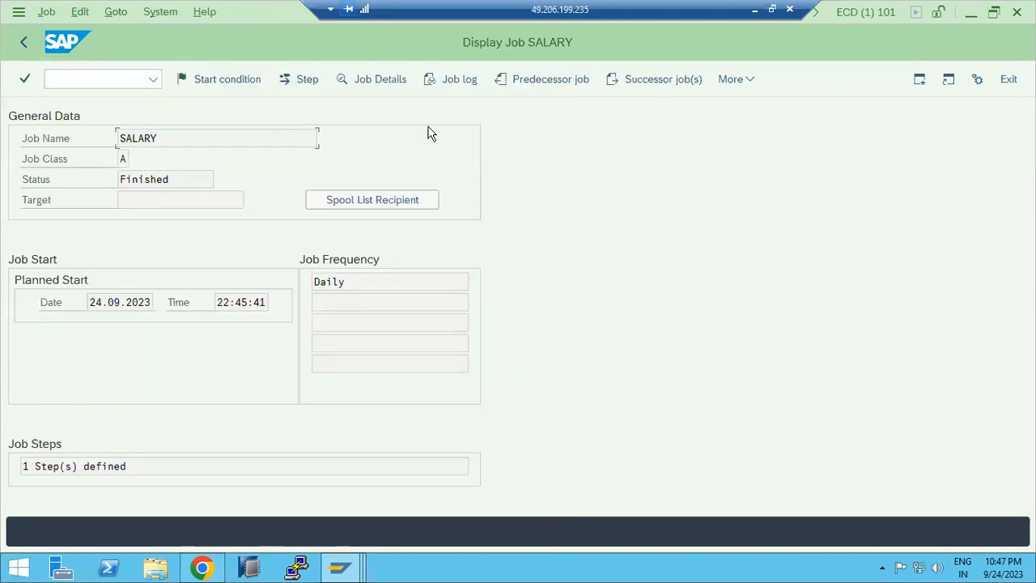
left_click(454, 79)
left_click(190, 220)
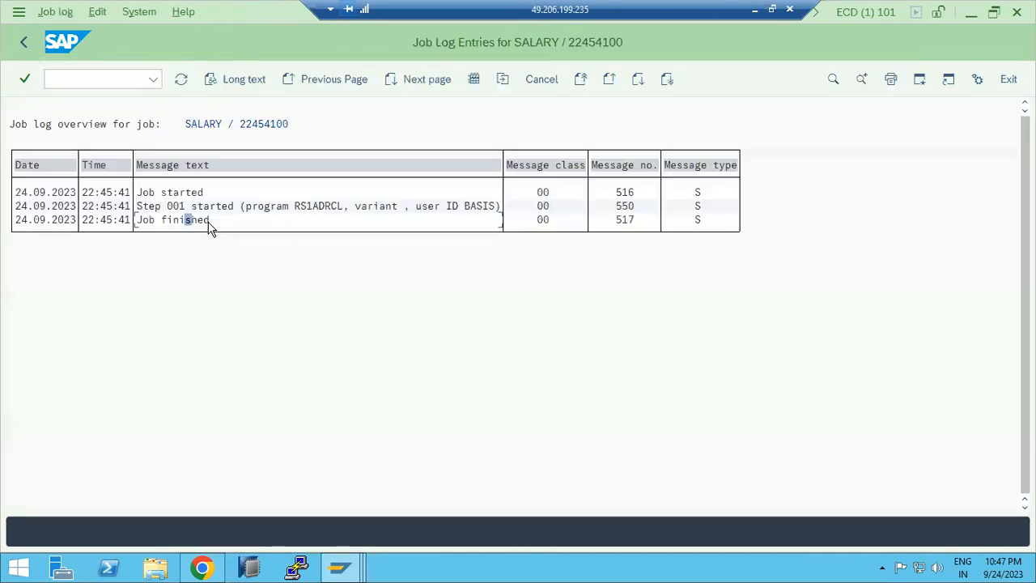
Step: Return to the job overview and scroll through the full list of jobs and their statuses
left_click(24, 42)
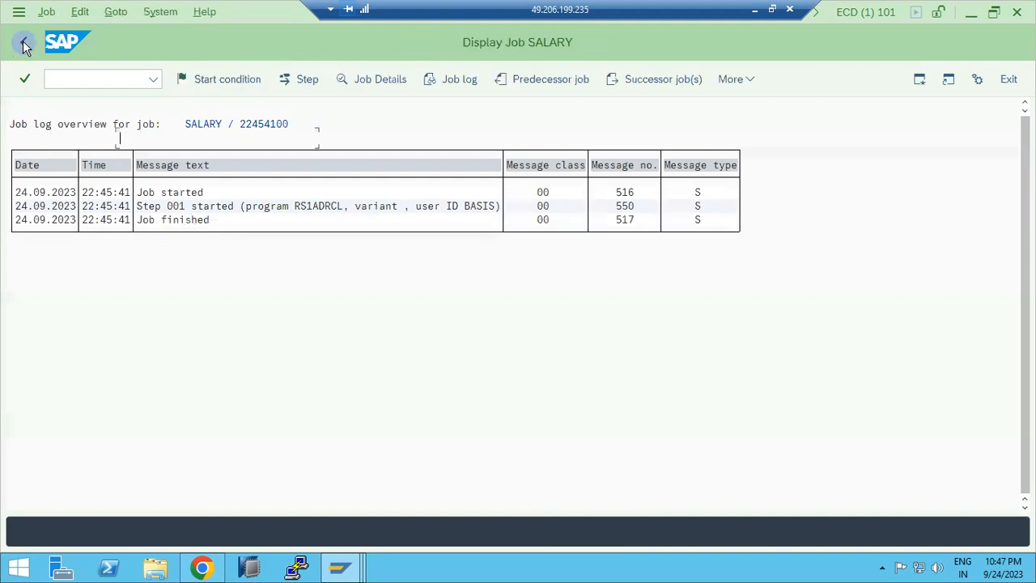
left_click(23, 42)
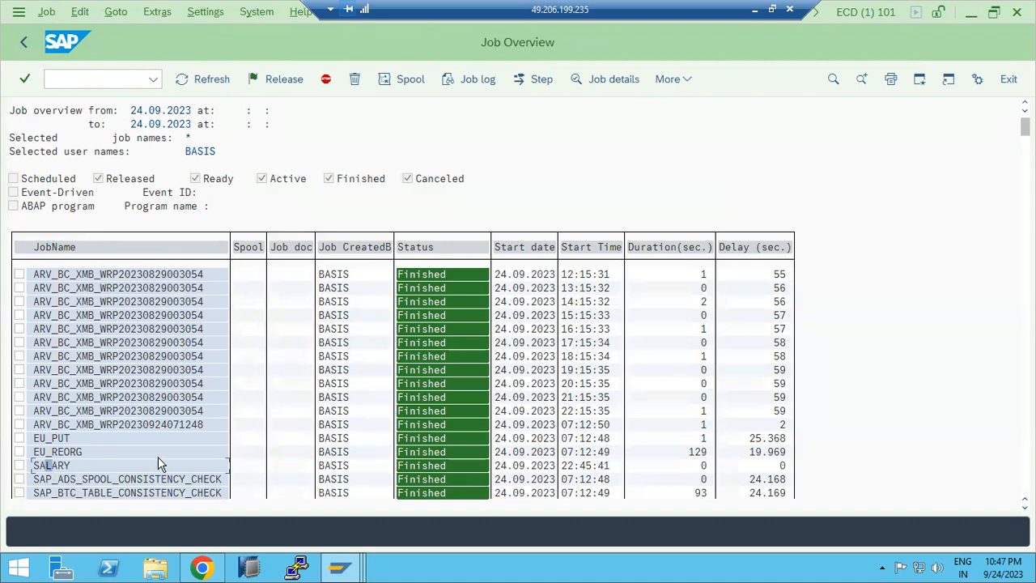
scroll(219, 419, "up", 3)
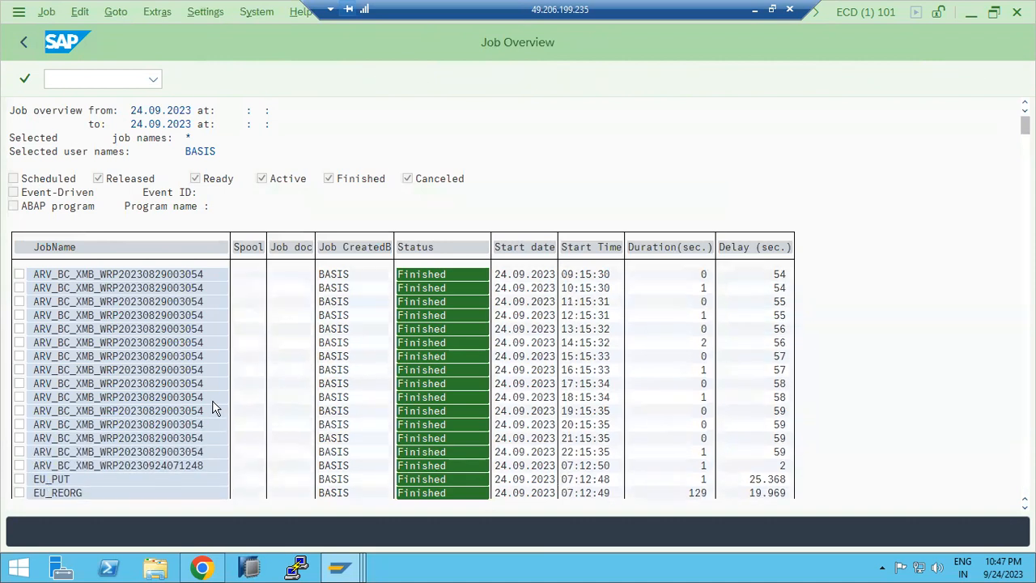
scroll(161, 324, "down", 5)
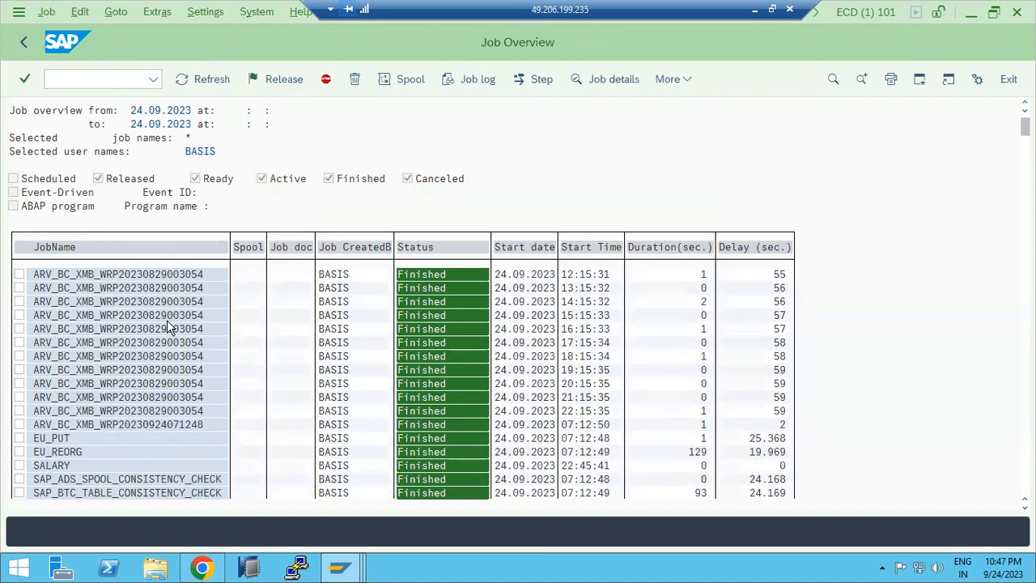
scroll(170, 328, "down", 3)
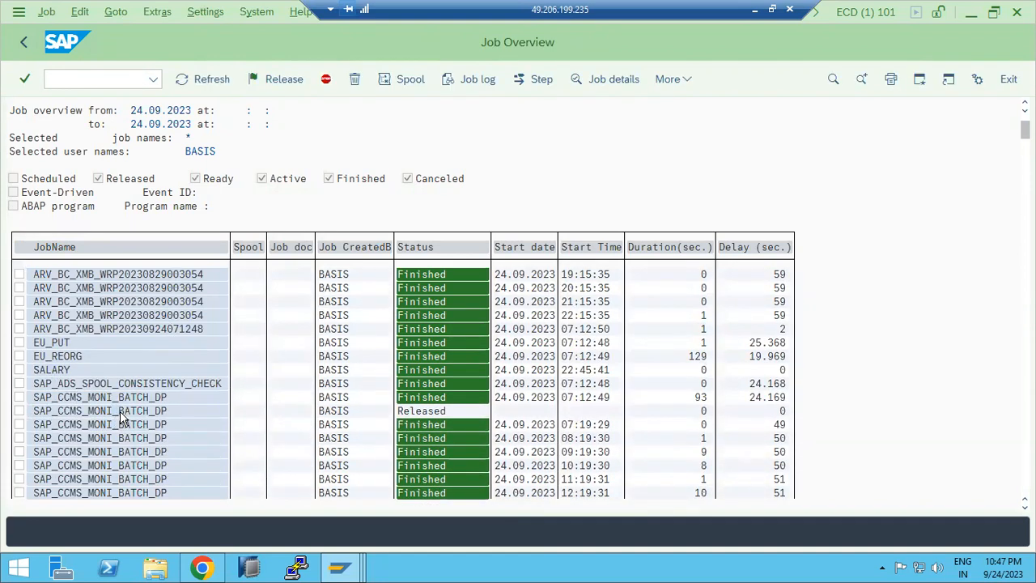
scroll(122, 415, "down", 2)
scroll(122, 414, "down", 5)
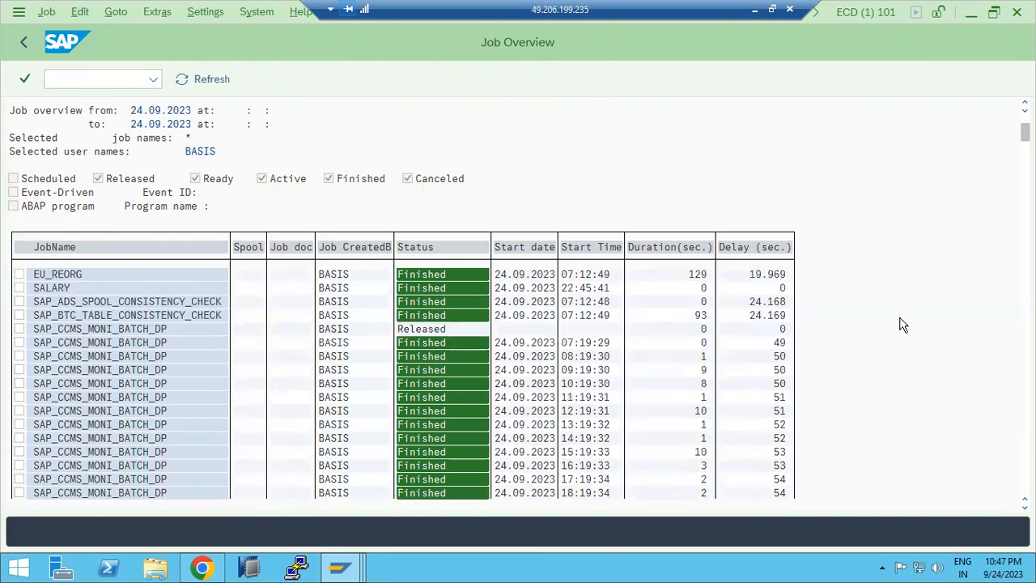
left_click_drag(1025, 132, 1024, 484)
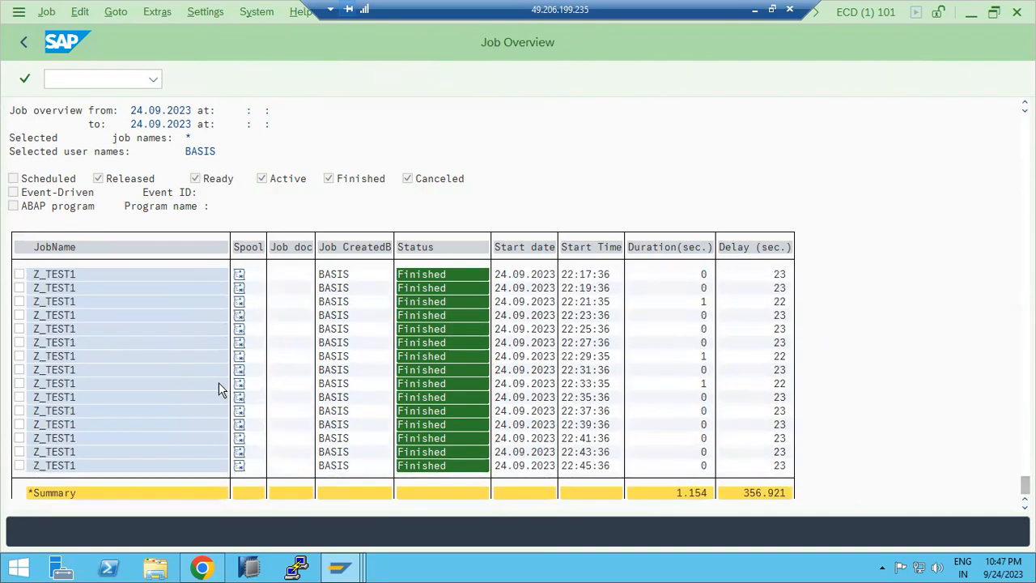
scroll(218, 382, "up", 7)
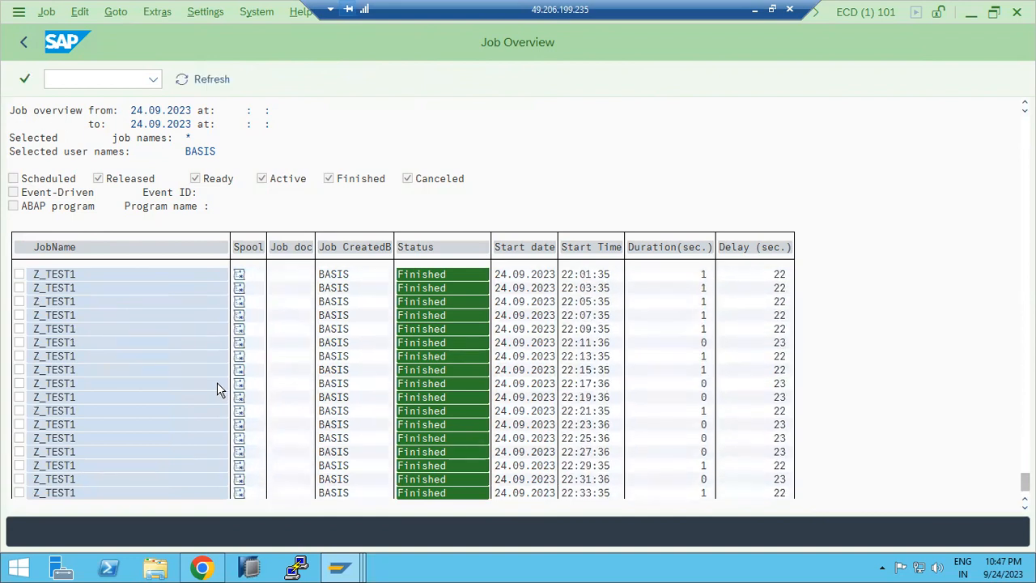
scroll(132, 300, "up", 4)
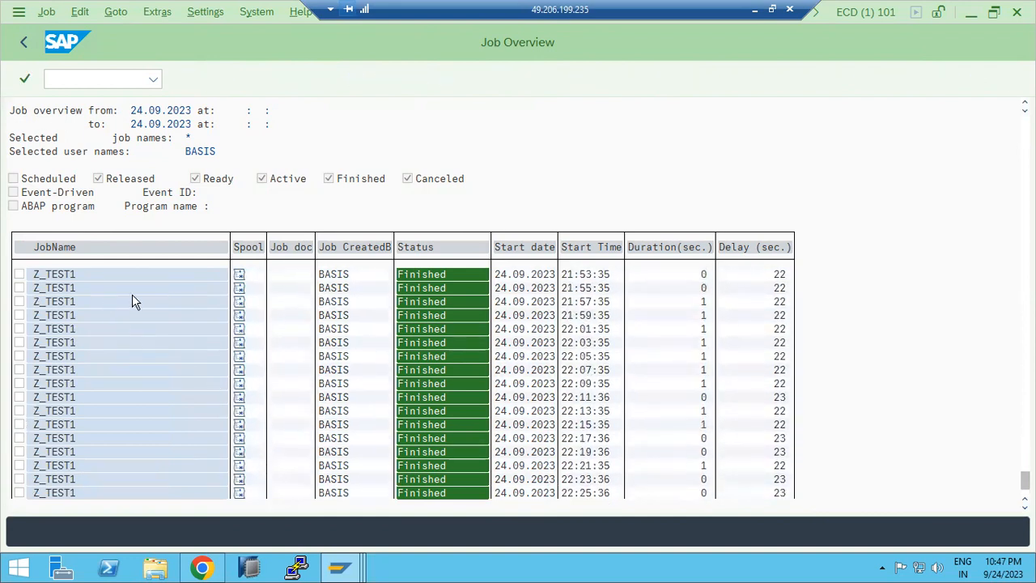
Step: Open the spool request list of a Z_TEST1 job, then return to the job overview
left_click(239, 275)
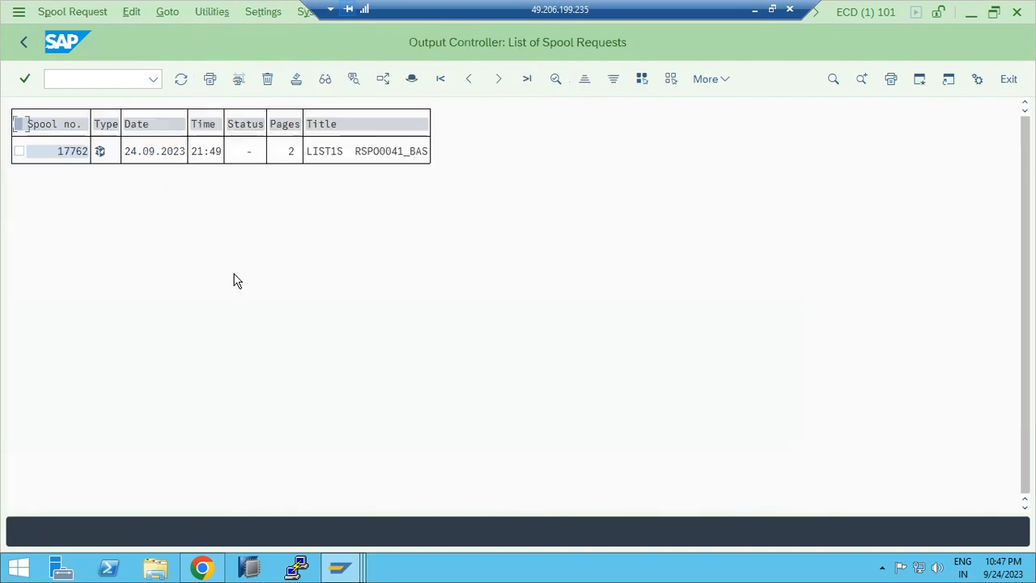
left_click(25, 45)
scroll(50, 368, "down", 1)
scroll(50, 368, "up", 1)
scroll(50, 368, "up", 3)
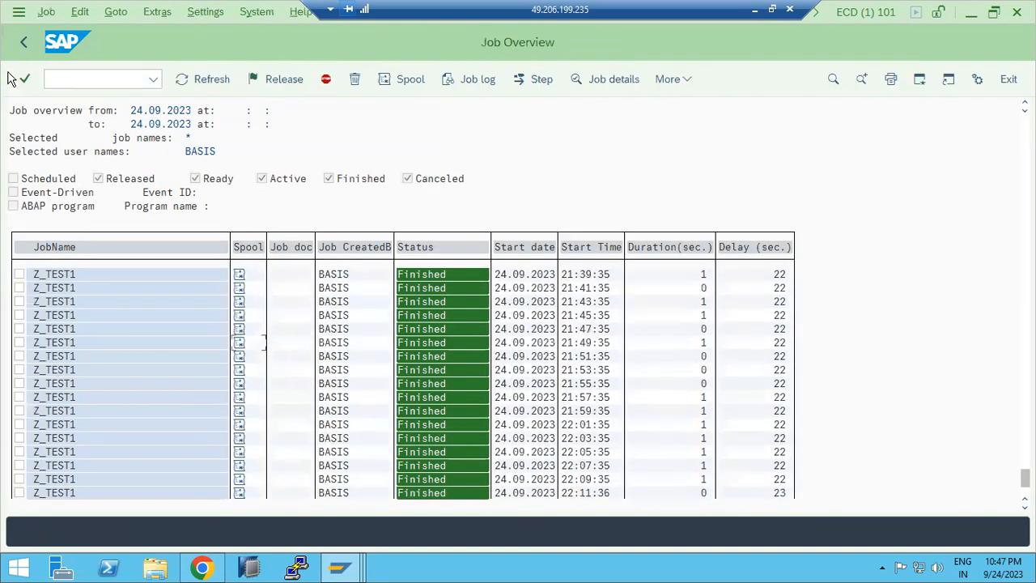
Step: Go back to the job selection and list only jobs named SALARY
left_click(24, 44)
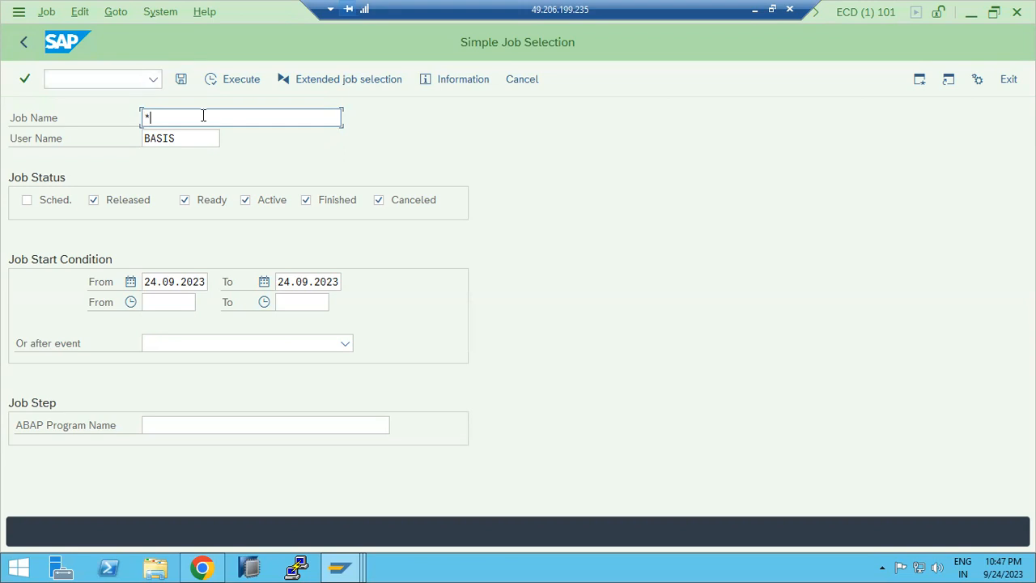
key("BackSpace")
type("SALARY")
key("F8")
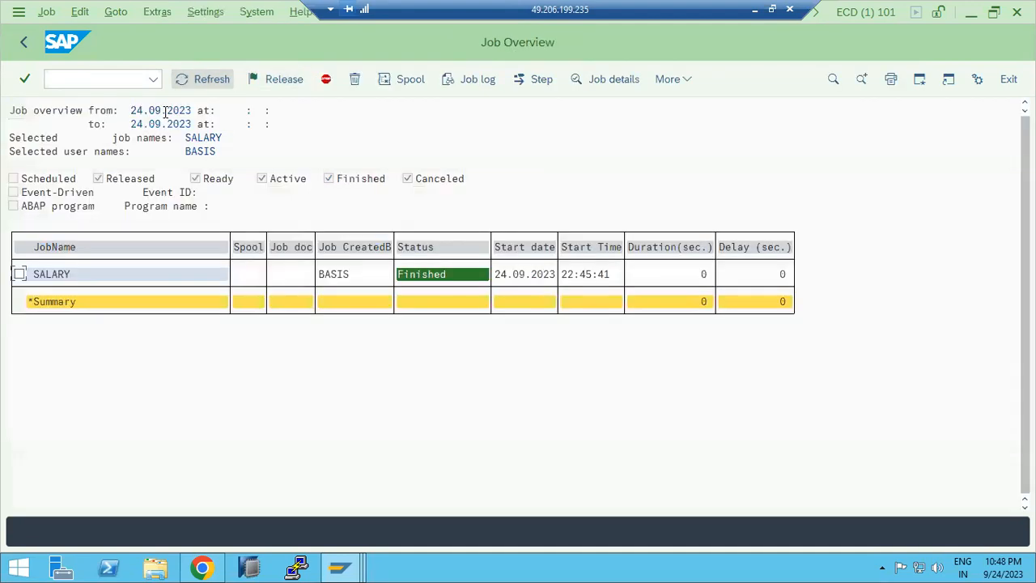
Step: Extend the selection's end date to 26.09.2023, include scheduled jobs, and rerun the SALARY job selection
left_click(23, 42)
left_click(296, 282)
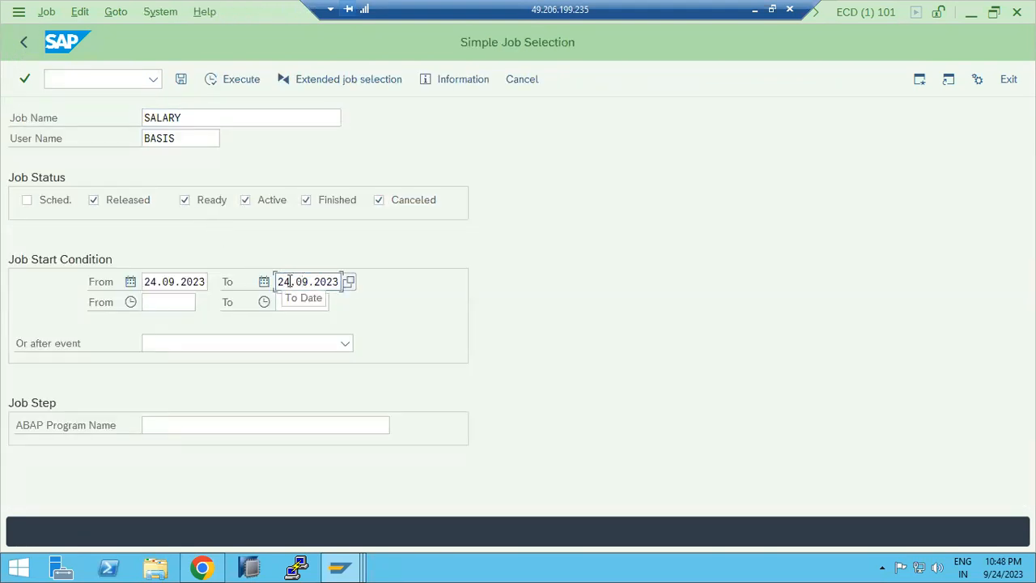
key("BackSpace")
key("BackSpace")
type("5")
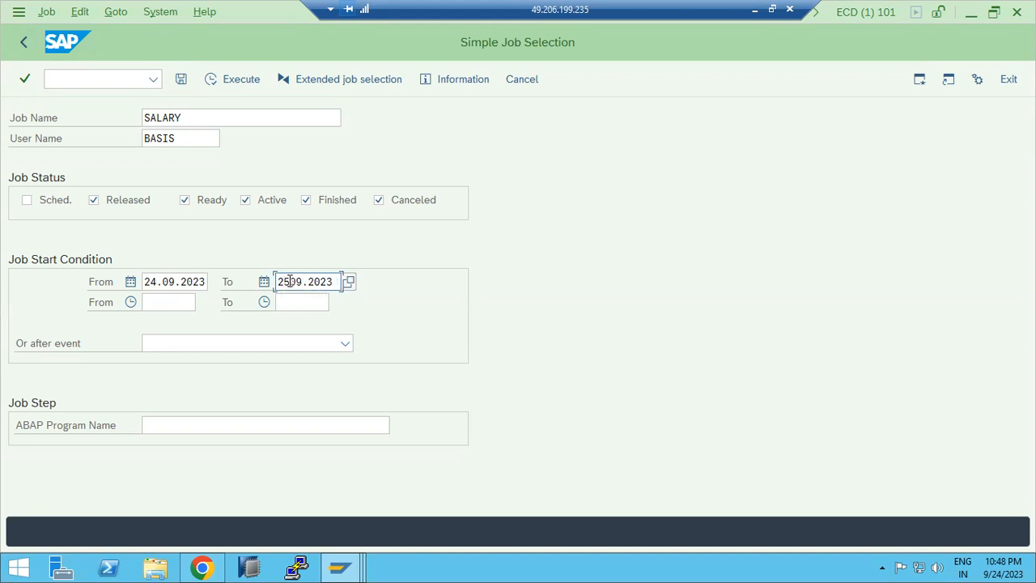
left_click(349, 282)
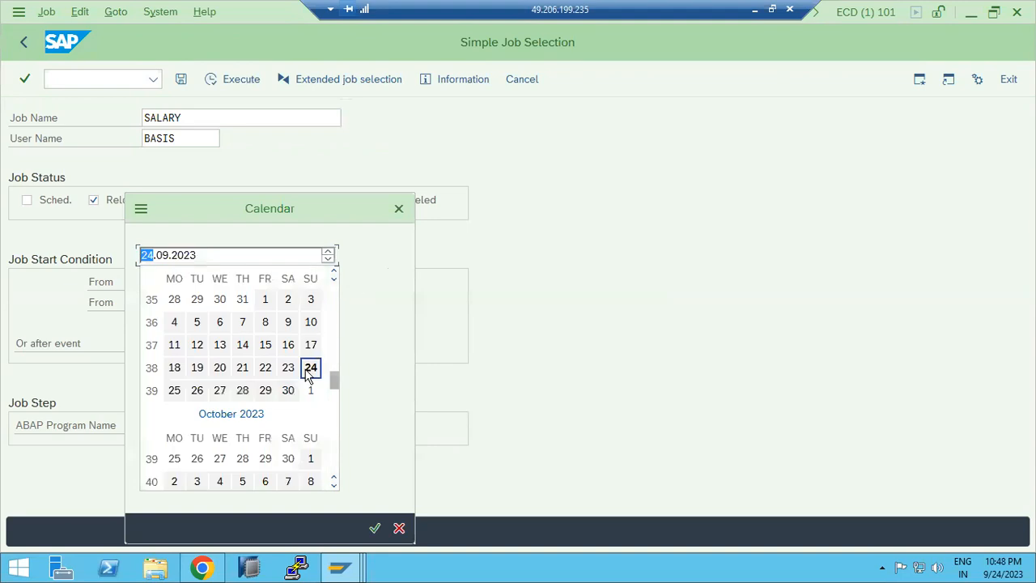
double_click(197, 389)
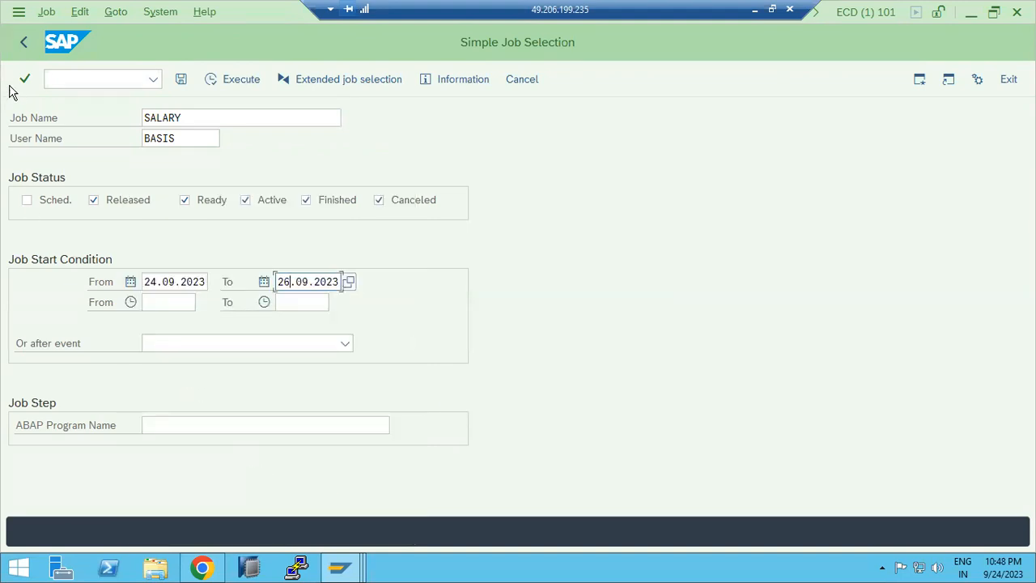
left_click(71, 200)
left_click(209, 79)
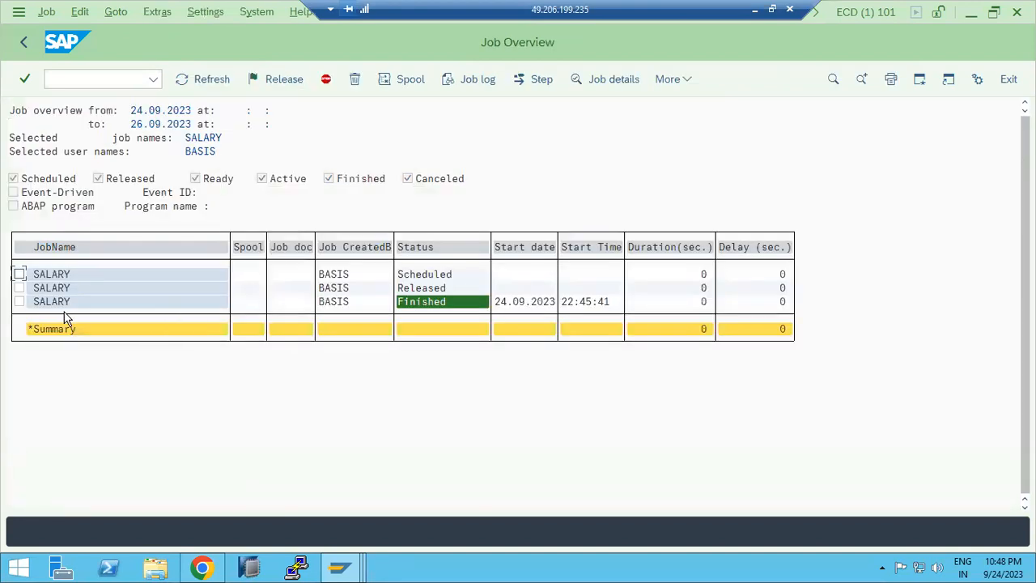
Step: Open the released and scheduled SALARY job entries to inspect their planned start and frequency
left_click(57, 288)
double_click(57, 288)
left_click_drag(91, 299, 135, 295)
left_click_drag(332, 278, 345, 278)
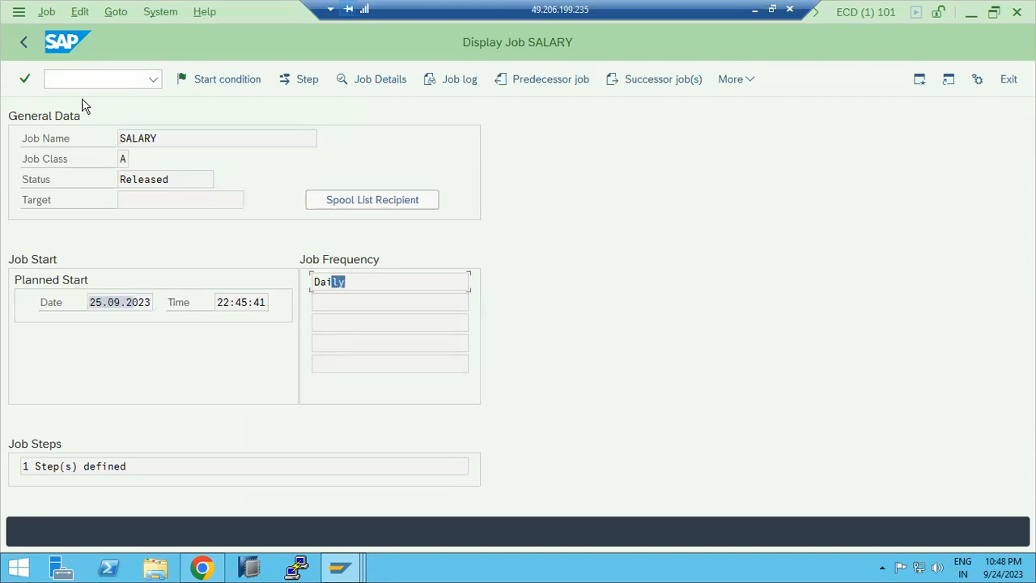
left_click(23, 42)
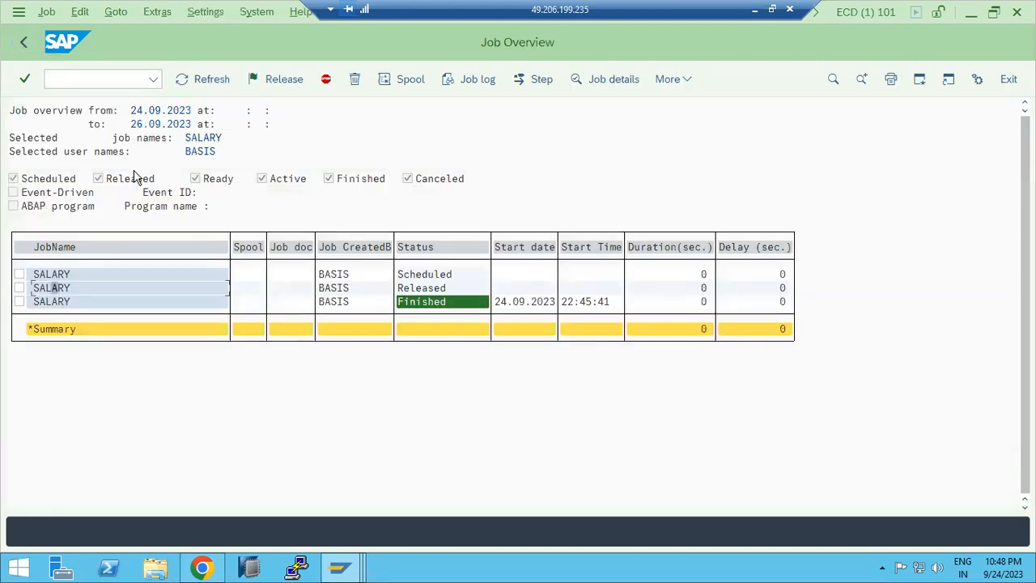
double_click(50, 276)
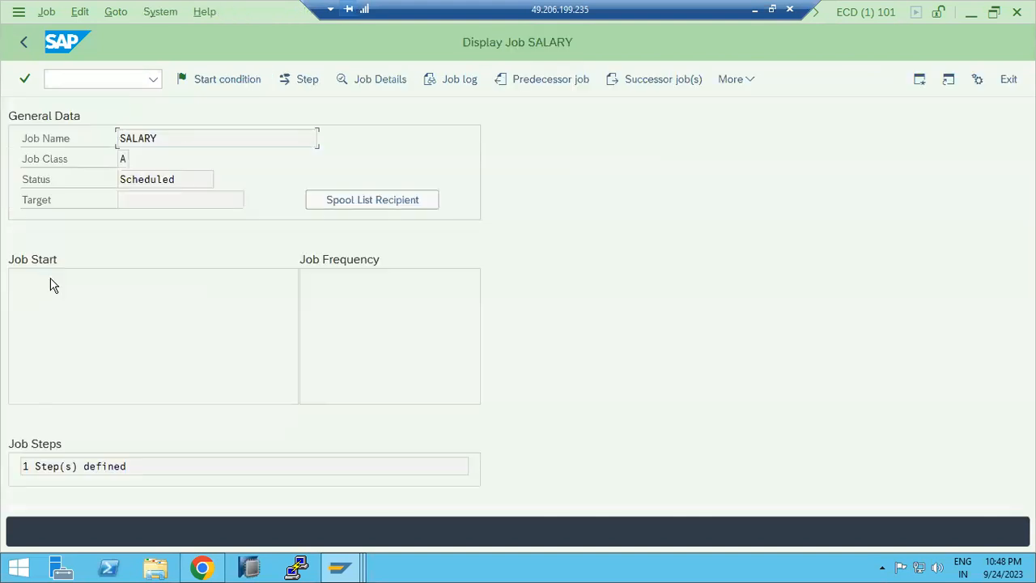
left_click(21, 48)
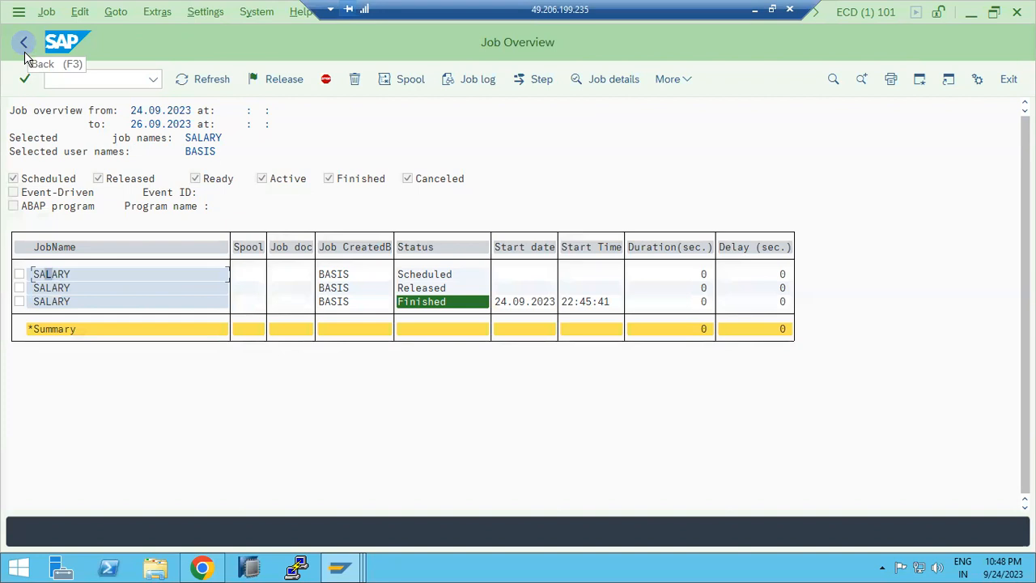
left_click(24, 53)
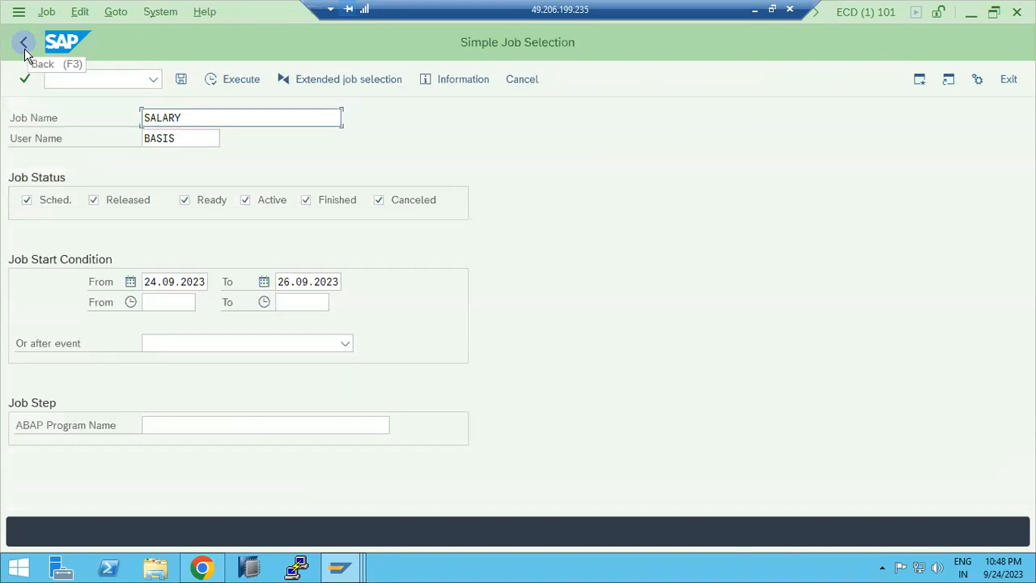
Step: Open SM36 Define Background Job and view the Create Step and Start Time dialogs without entering anything, then return to the main menu
left_click(24, 47)
type("sm36")
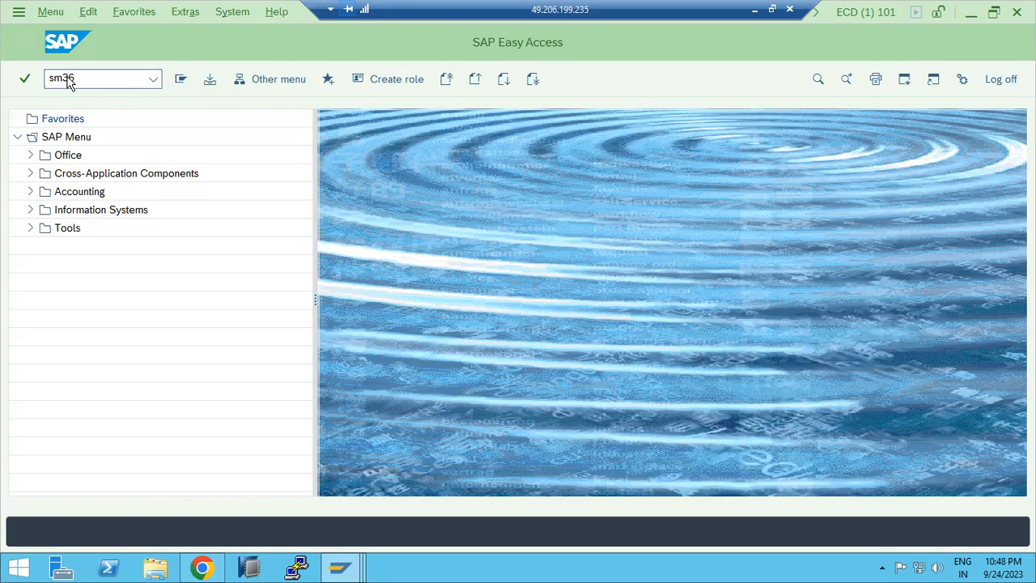
key("Return")
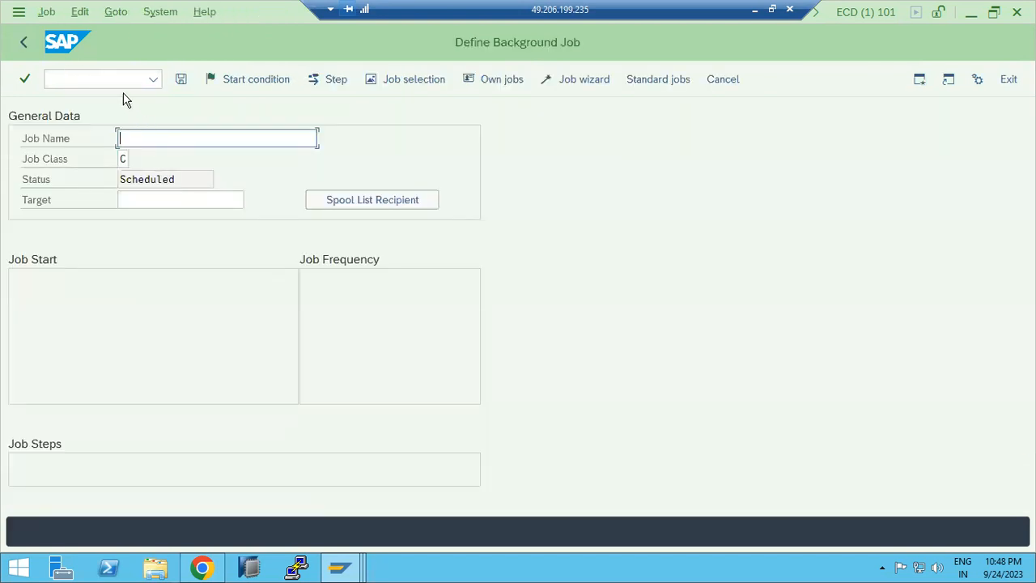
key("F6")
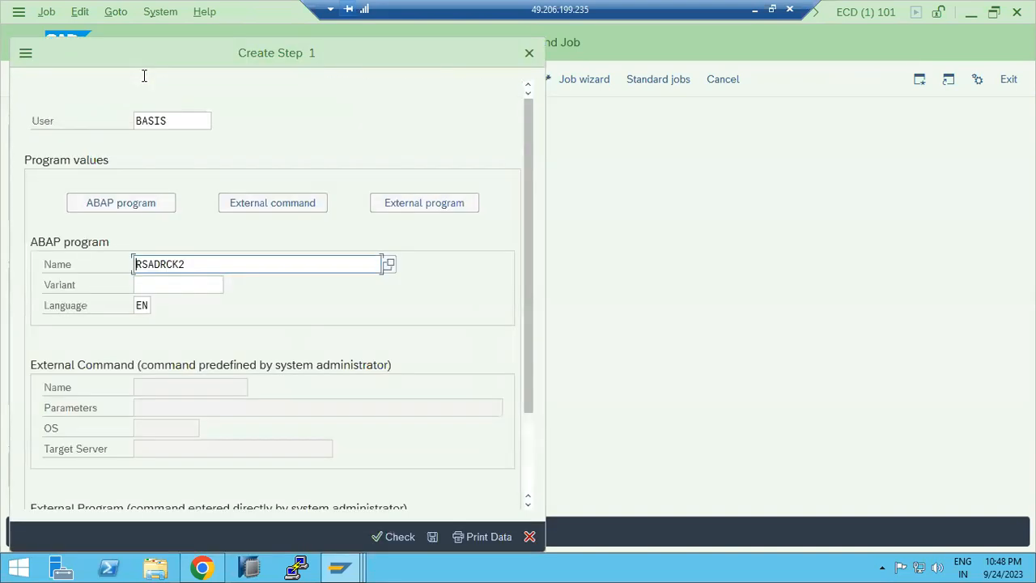
left_click(529, 536)
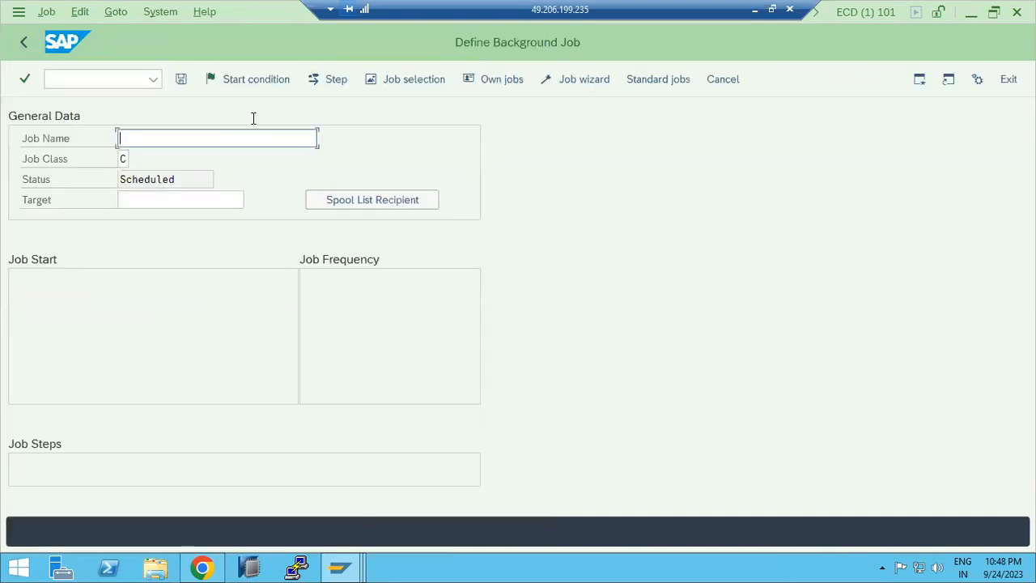
left_click(254, 80)
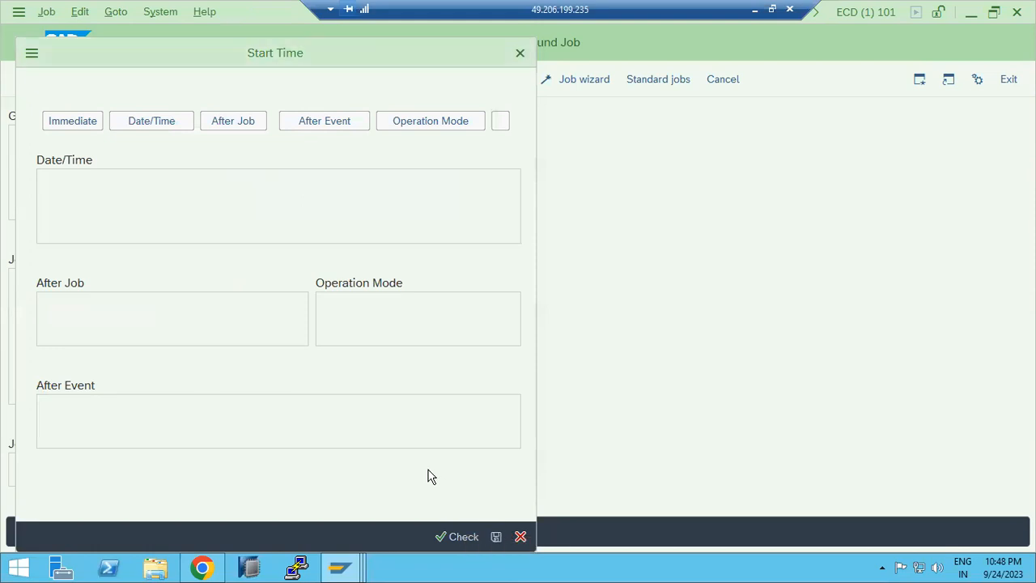
left_click(522, 536)
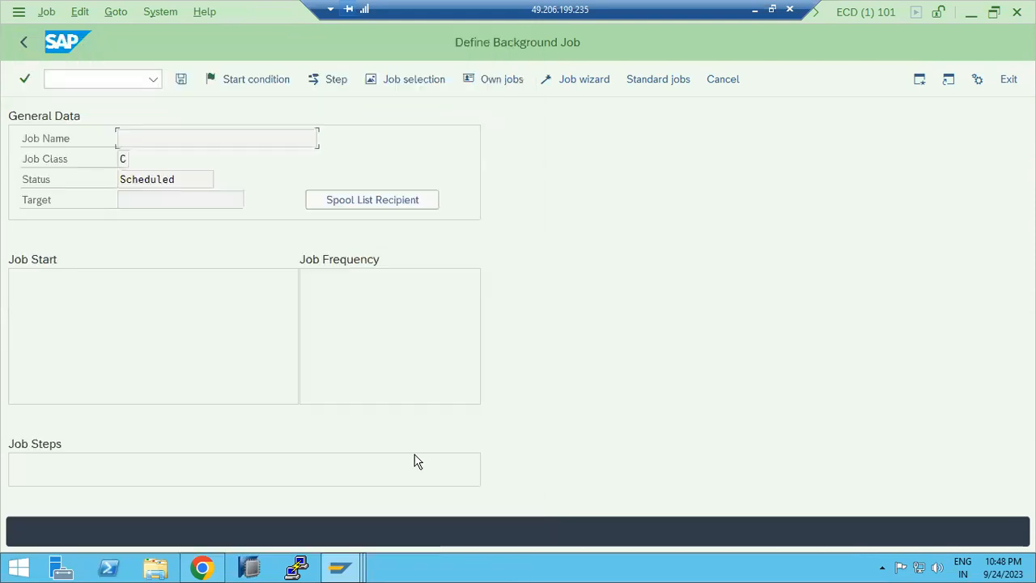
left_click(20, 47)
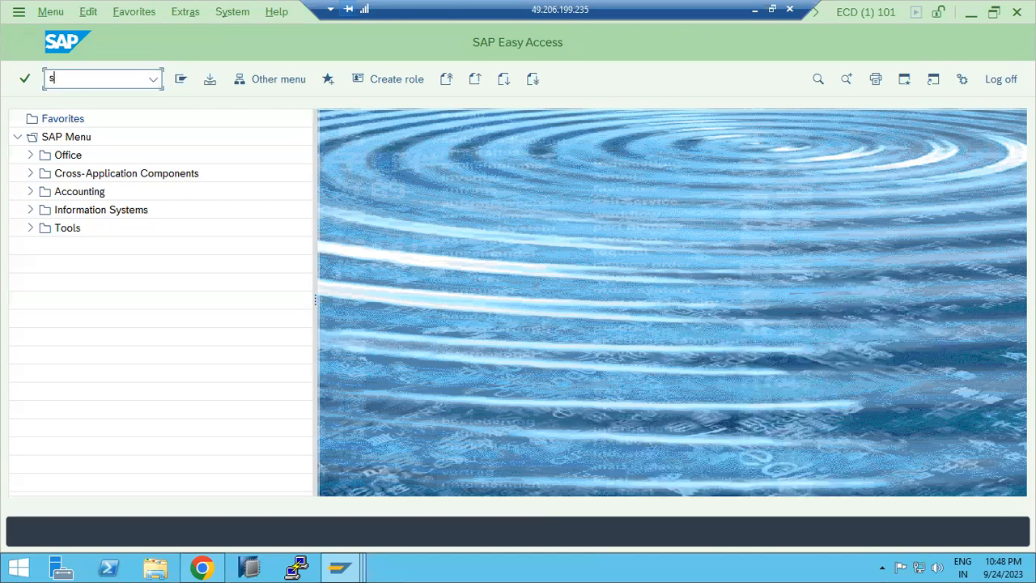
Step: Run SM37 for all jobs of today and open the job log of an ARV_BC_XMB archiving job
left_click(85, 79)
type("sm37")
key("Return")
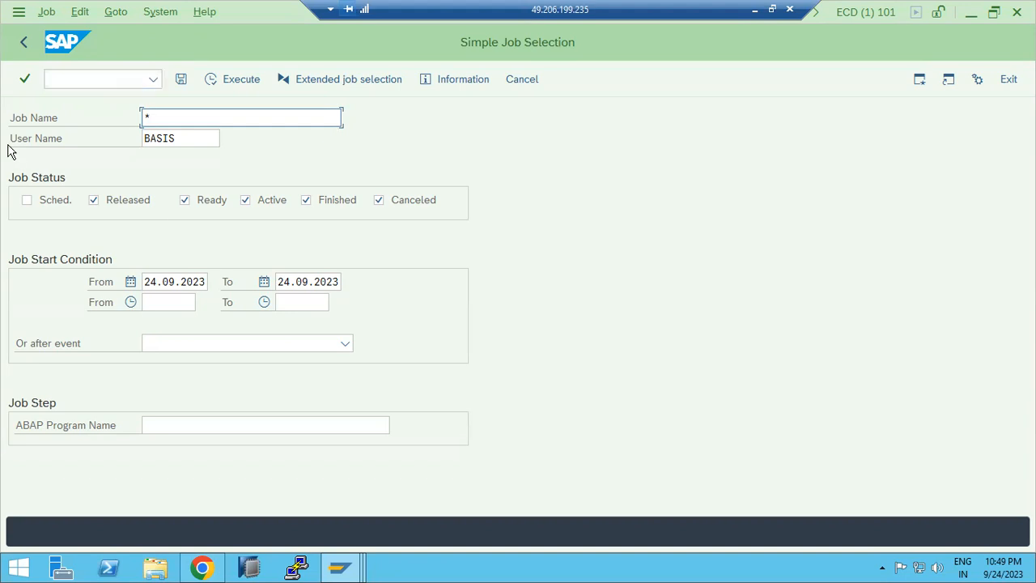
key("F8")
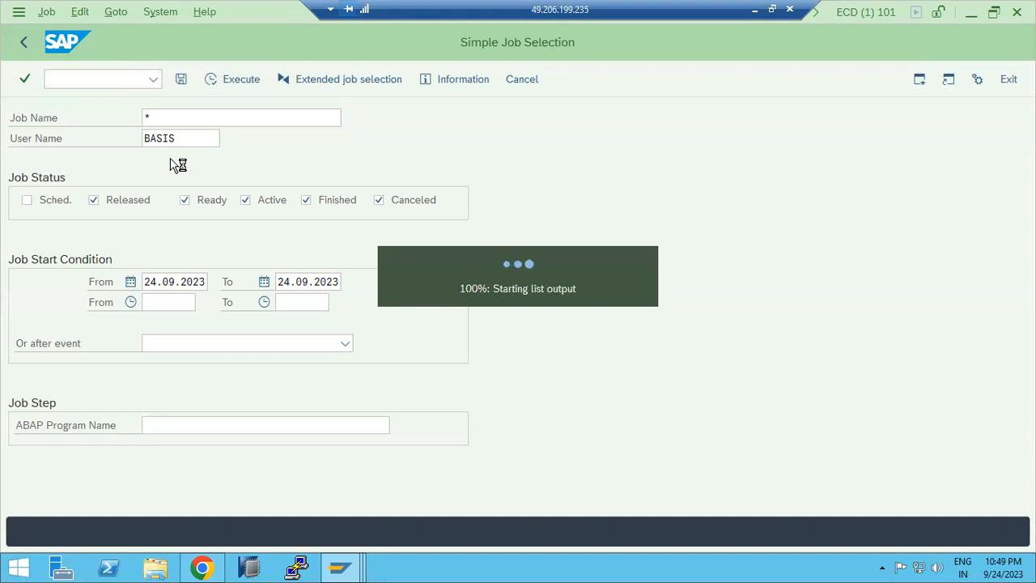
left_click(134, 302)
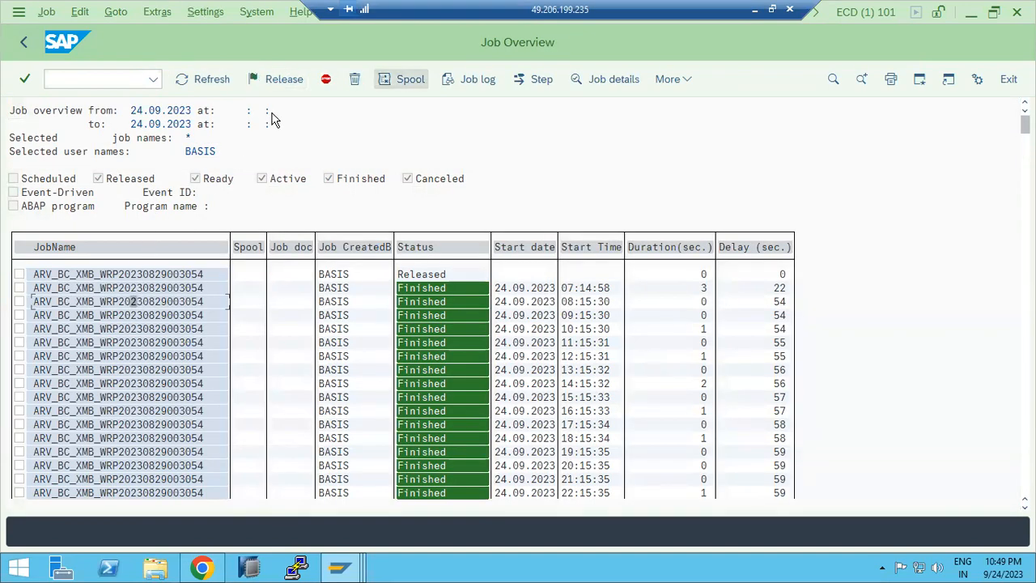
key("ctrl+F8")
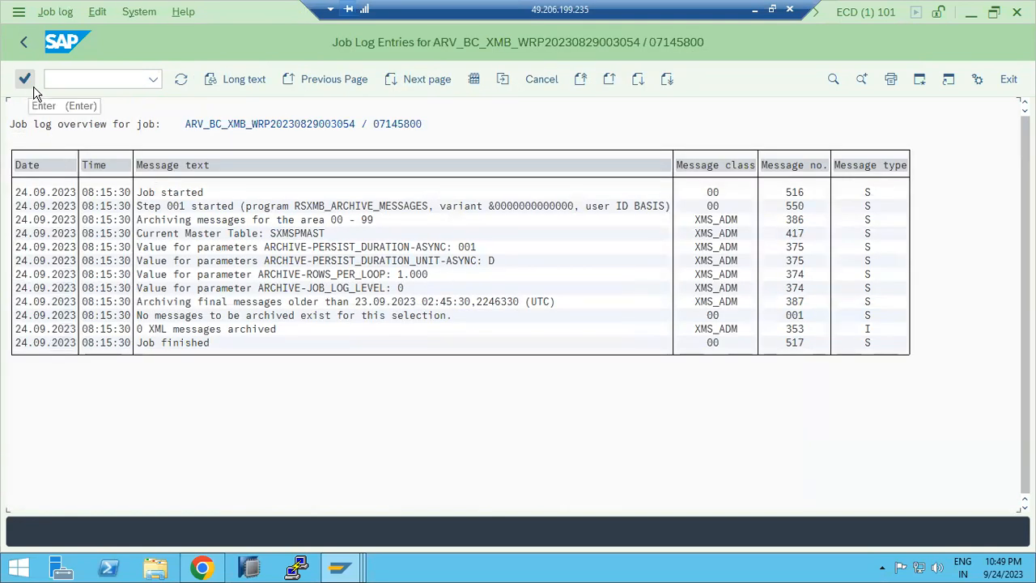
left_click(25, 43)
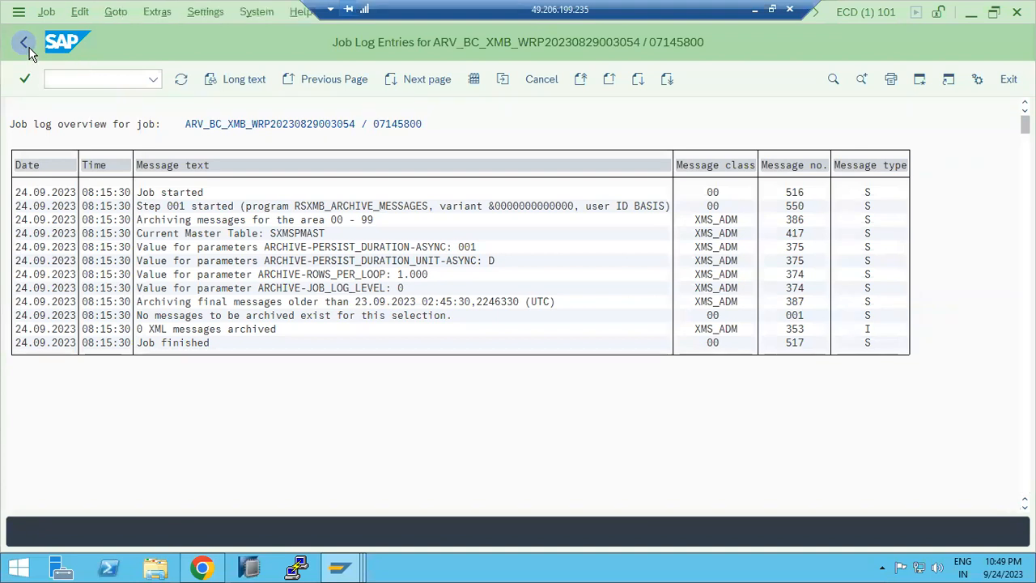
left_click(24, 43)
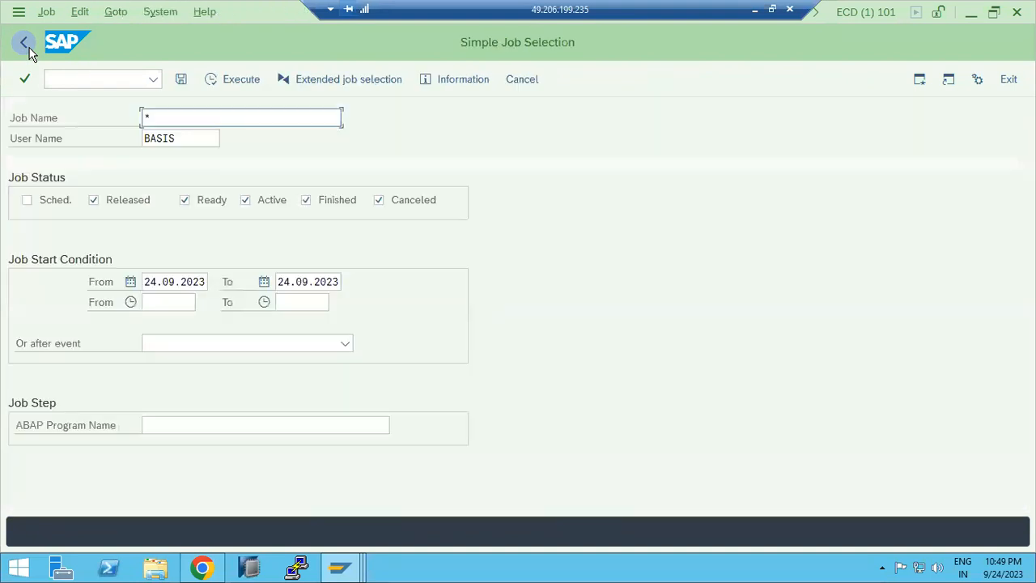
key("F8")
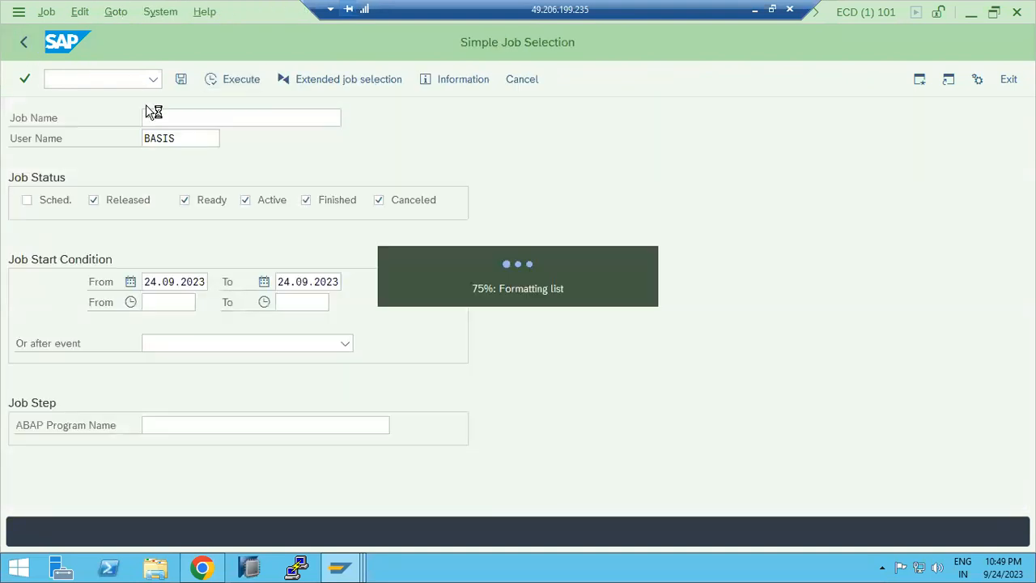
left_click(26, 42)
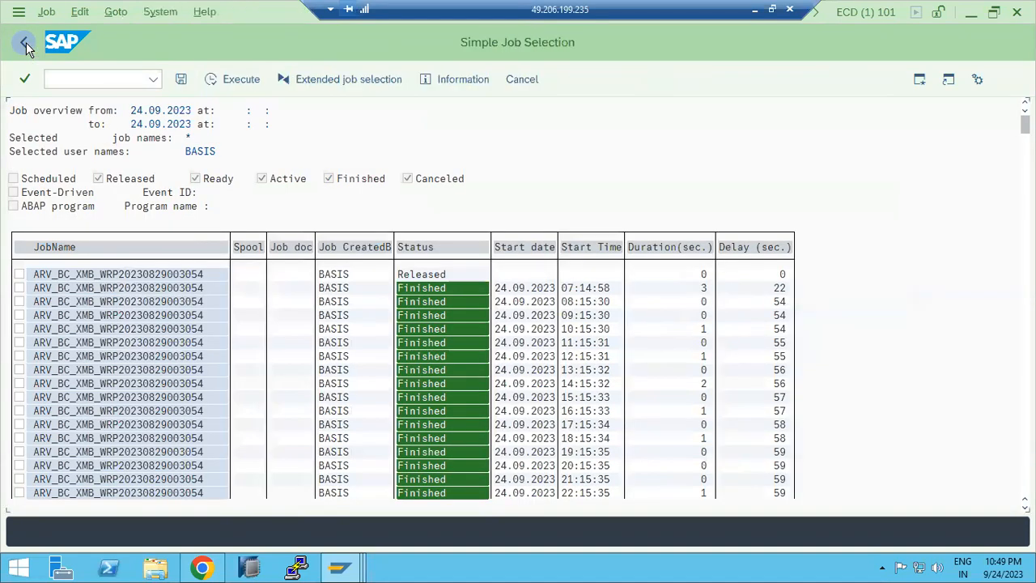
left_click(26, 42)
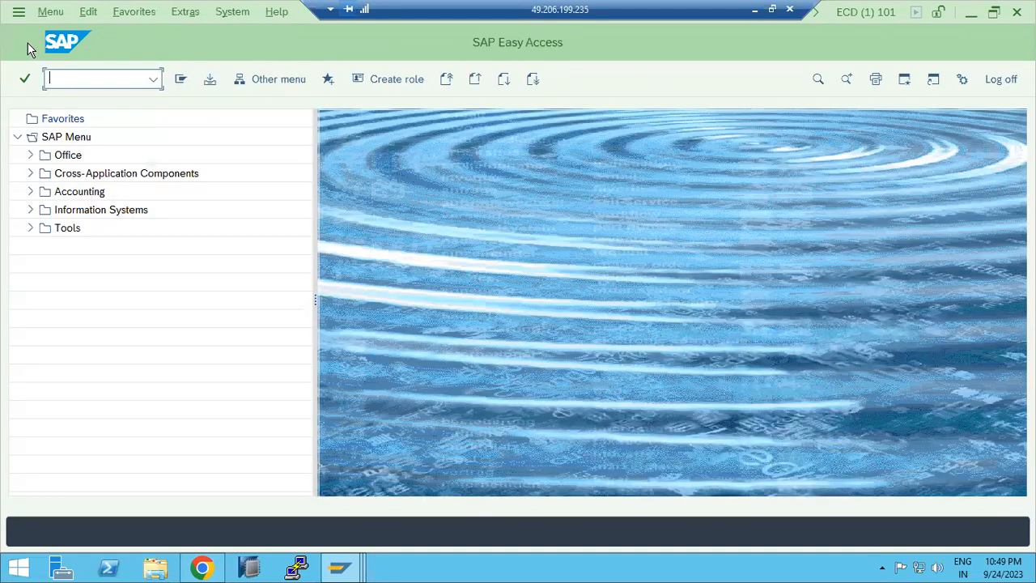
Step: Start SM37 again and list only the jobs named SALARY
type("sm37")
key("Return")
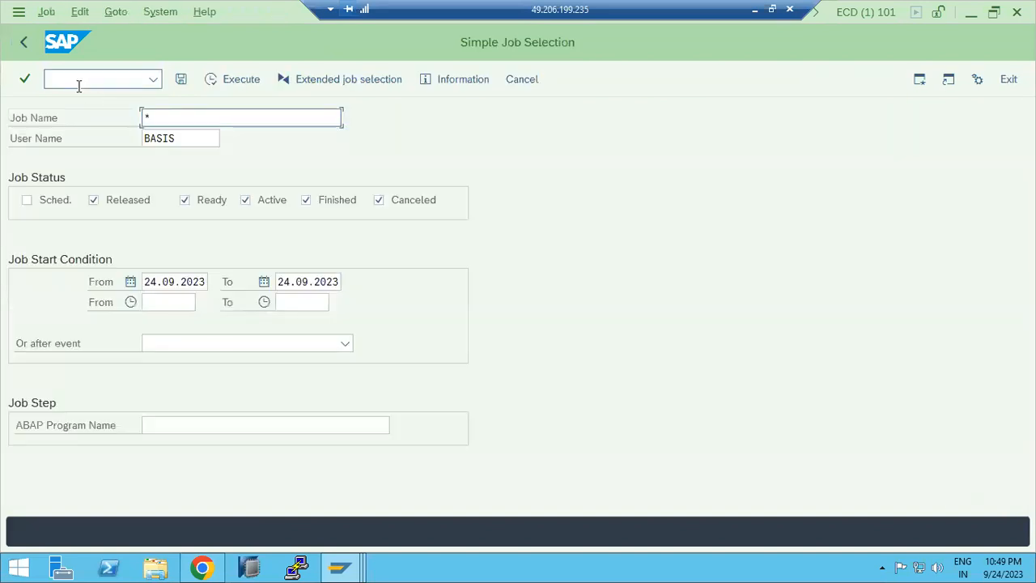
key("BackSpace")
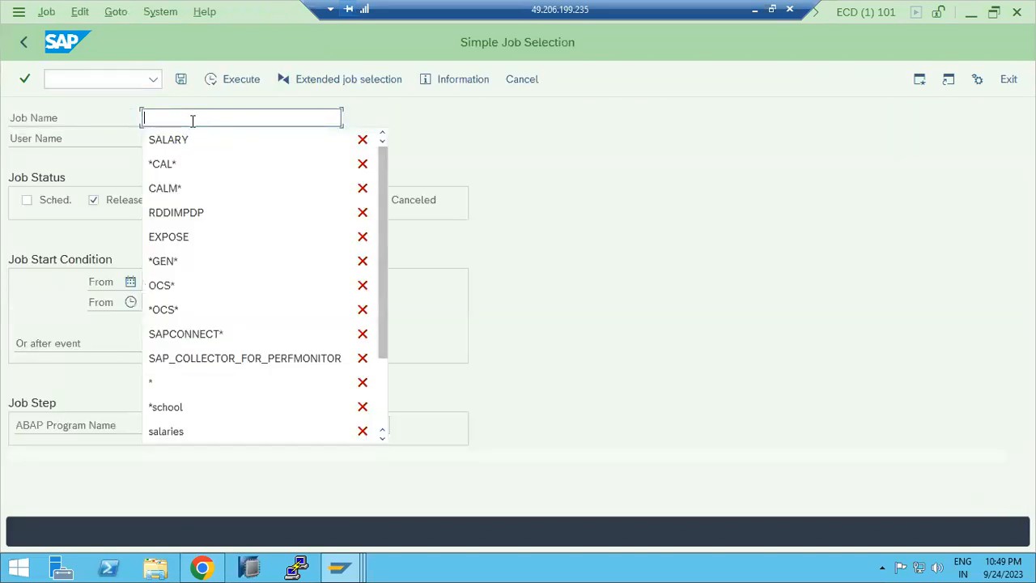
type("SA")
key("Down")
key("Return")
key("F8")
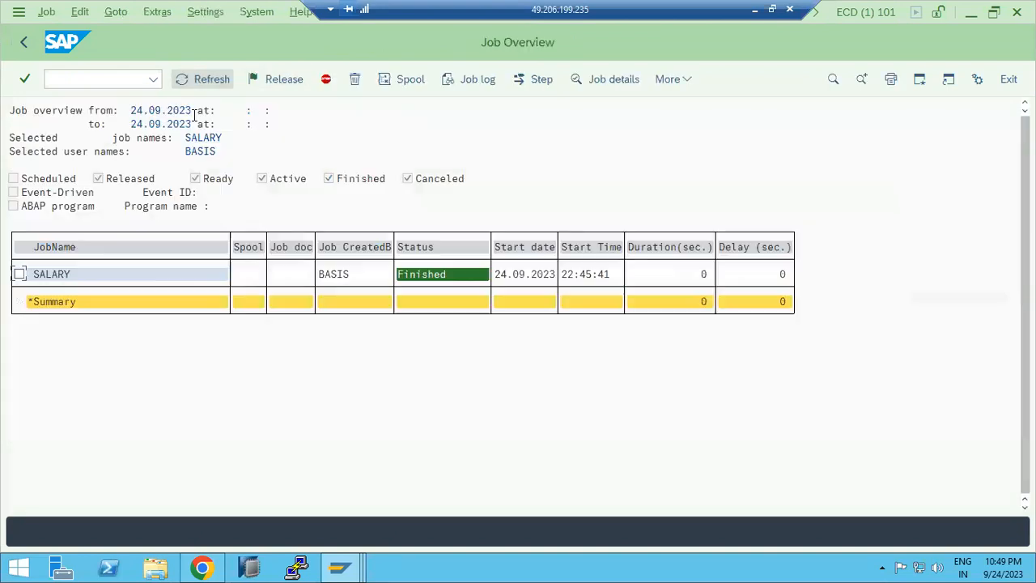
Step: Extend the selection's end date to 25.09.2023 and rerun the SALARY job selection
left_click(23, 41)
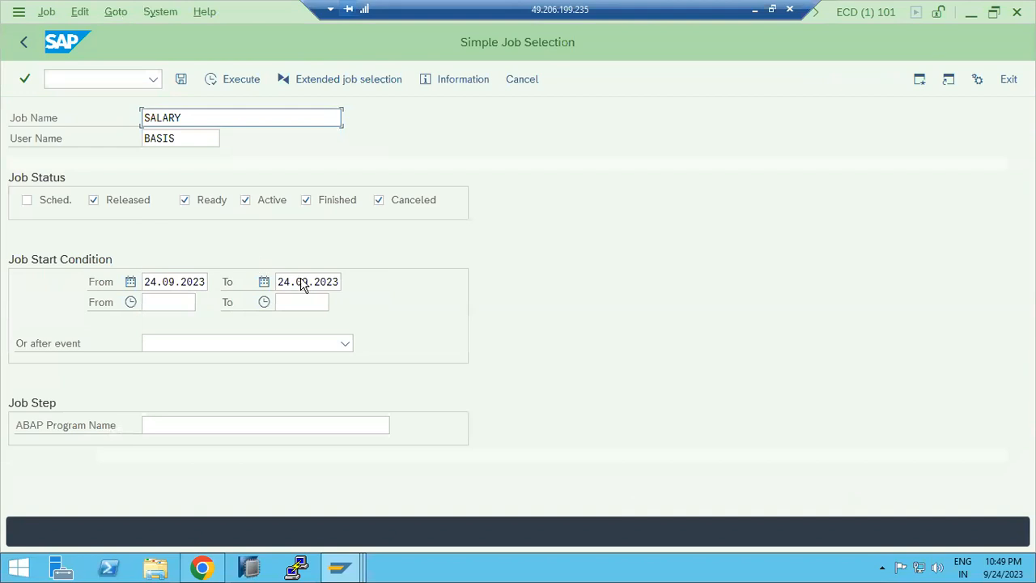
left_click(298, 282)
left_click(350, 281)
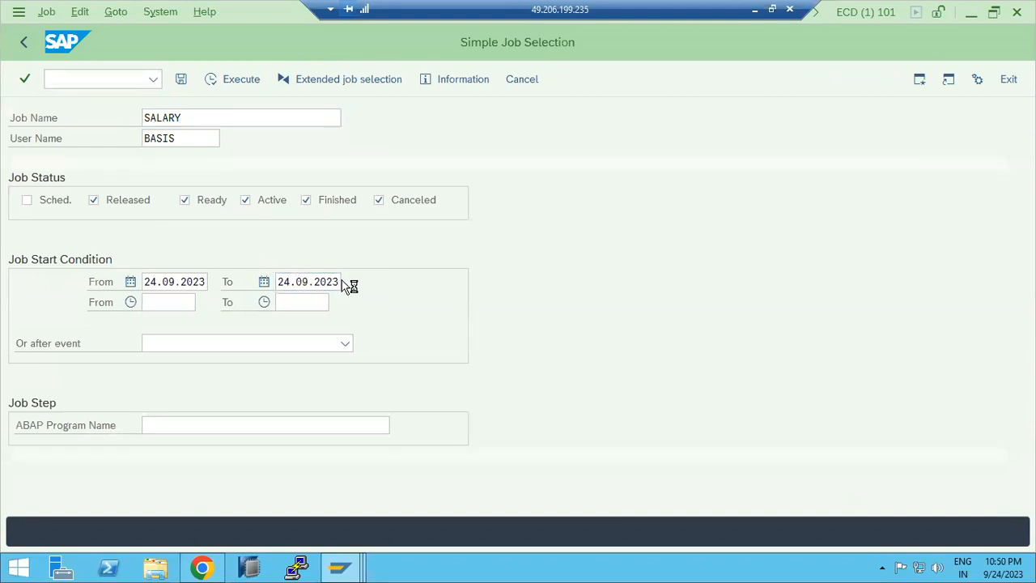
double_click(180, 394)
key("F8")
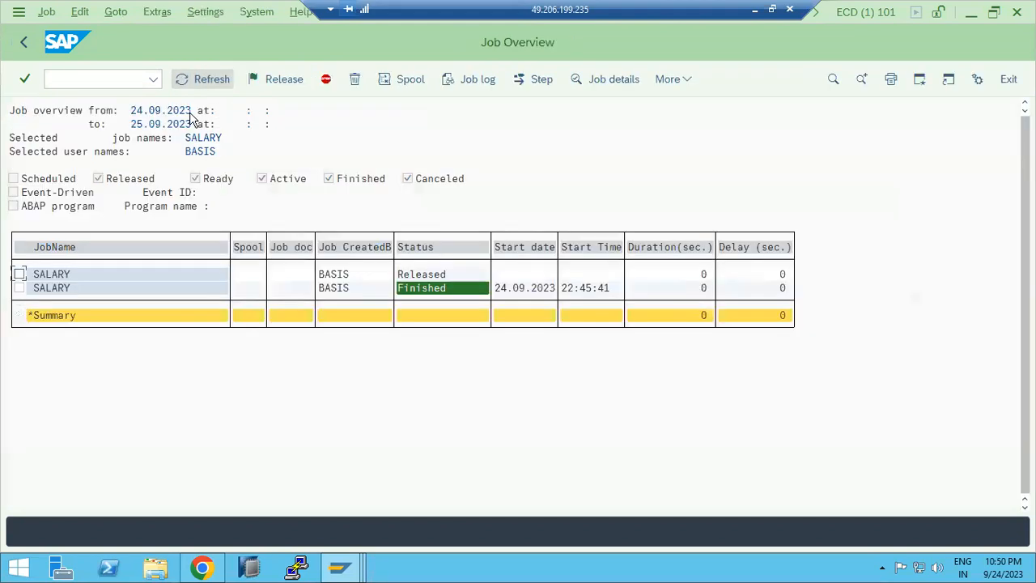
Step: Change the released SALARY job to start immediately with a weekly period, and save the job
left_click(19, 274)
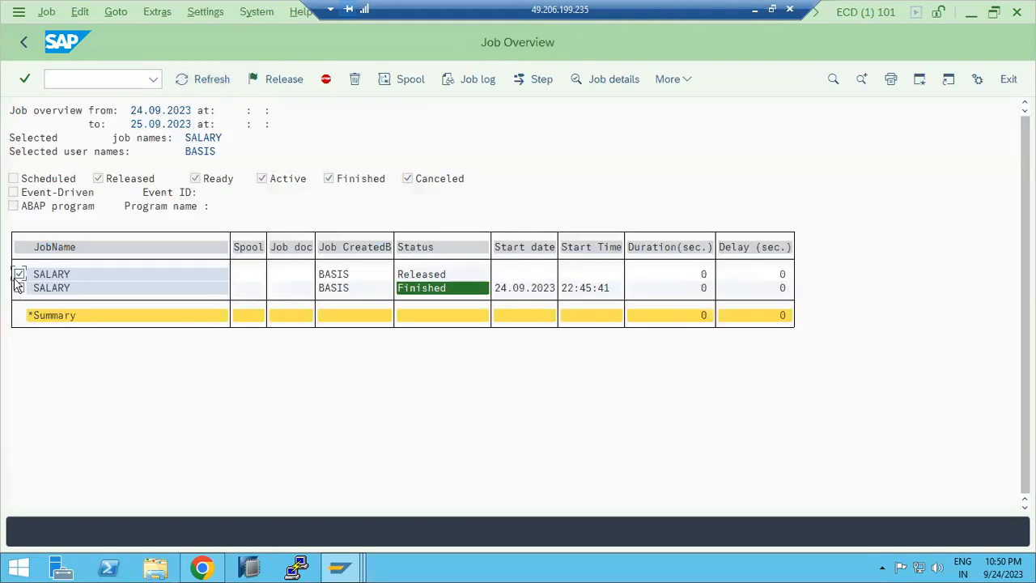
left_click(47, 13)
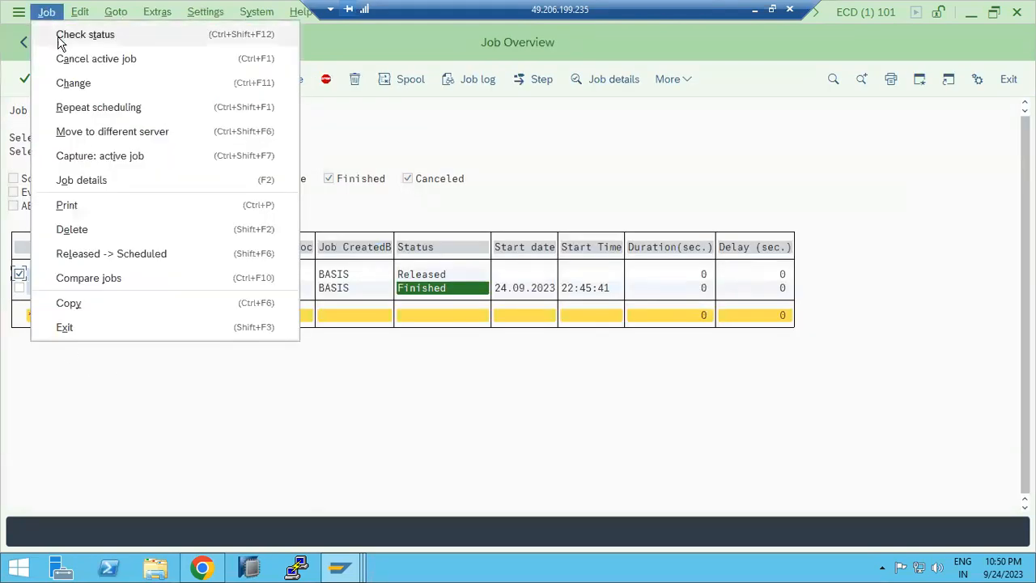
left_click(73, 83)
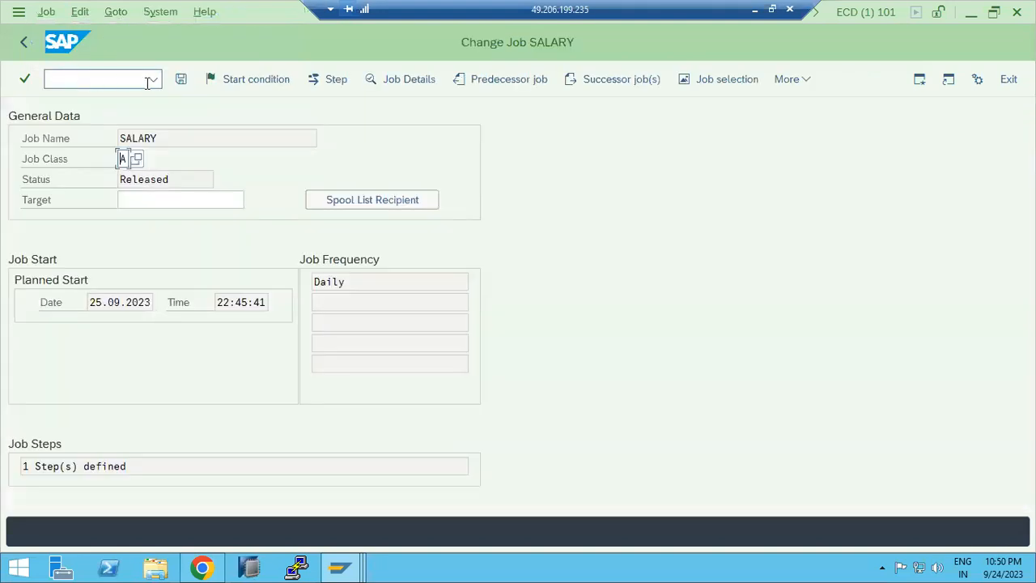
left_click(255, 79)
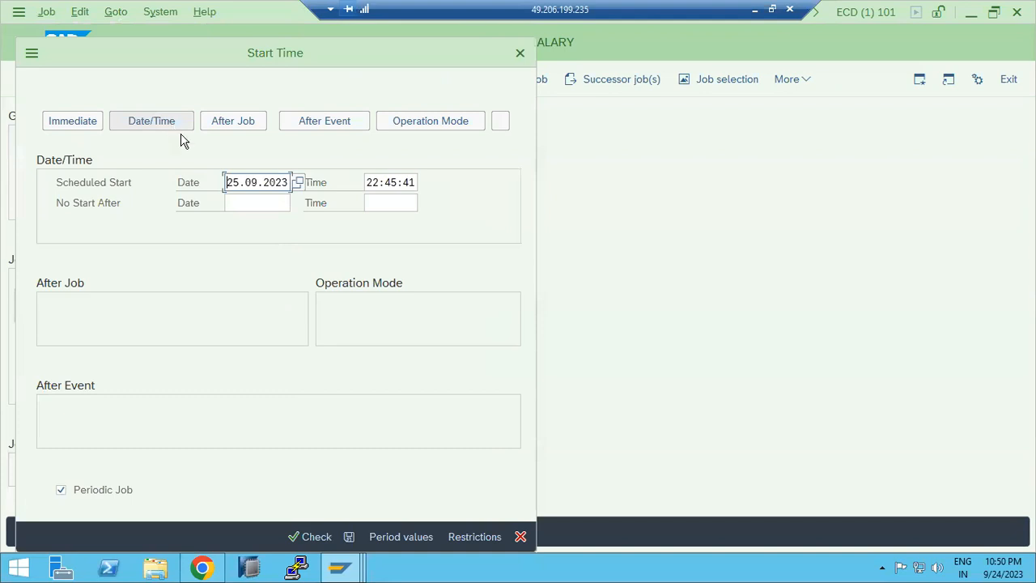
left_click(242, 126)
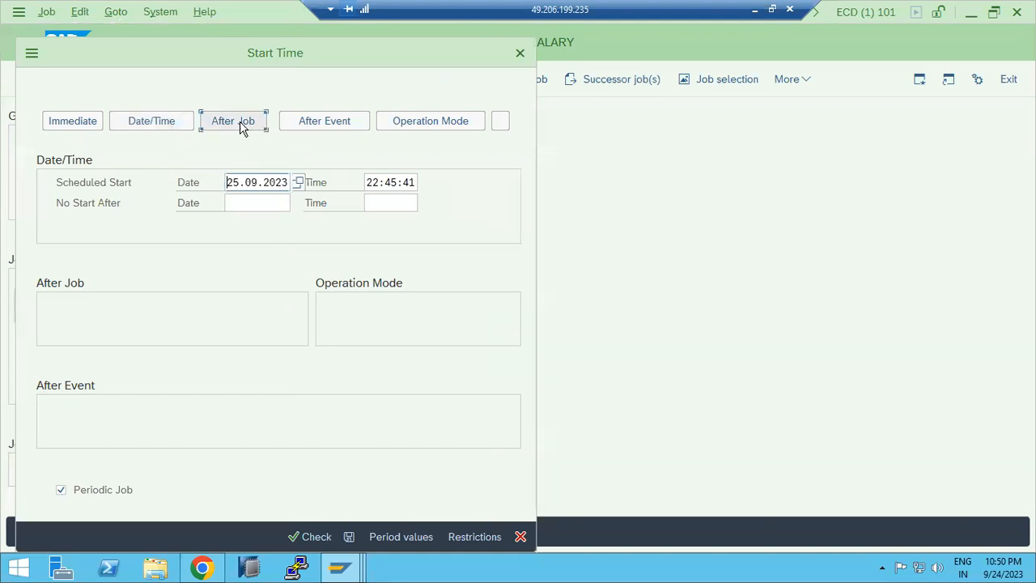
left_click(83, 128)
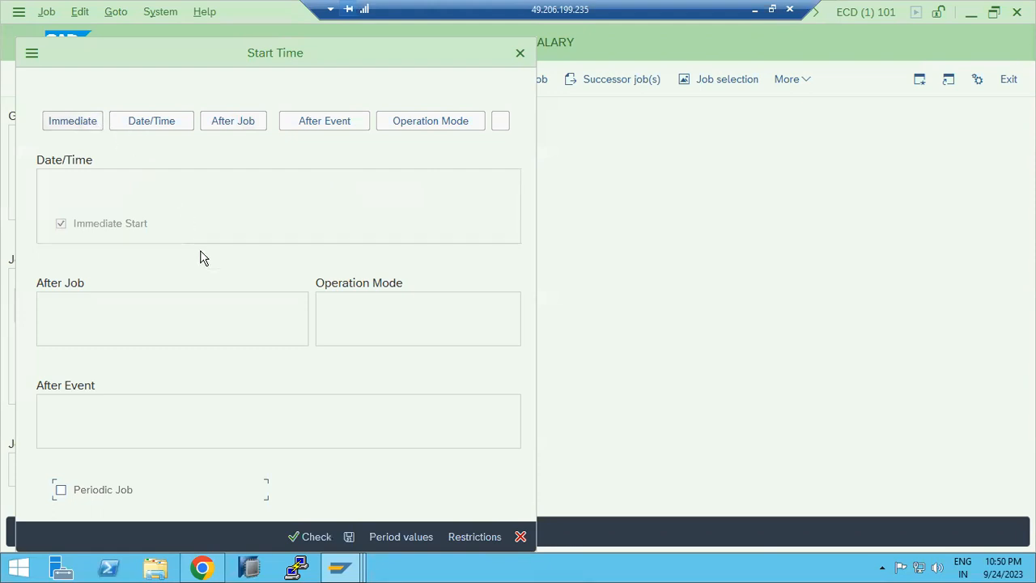
left_click(378, 536)
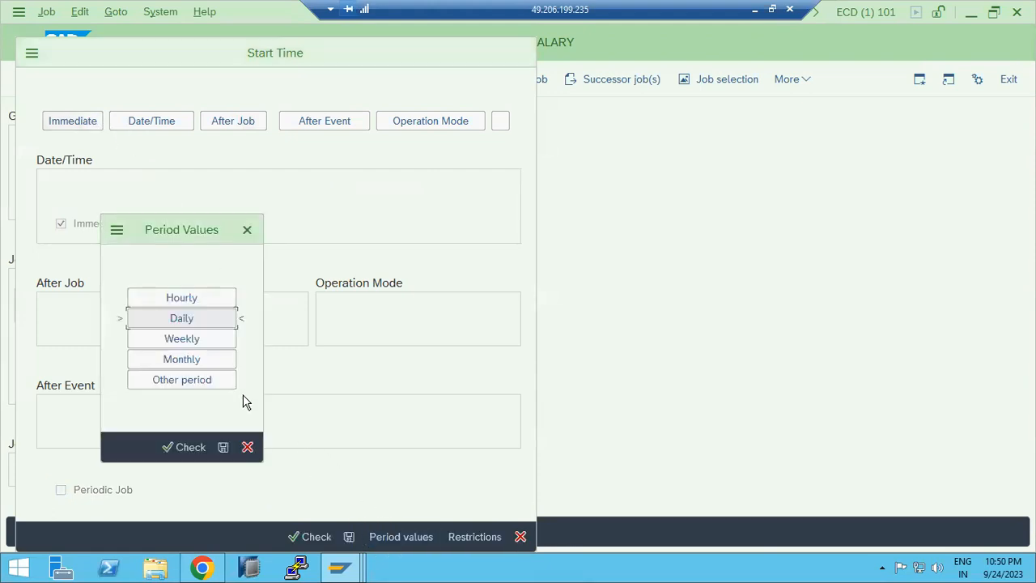
left_click(214, 345)
left_click(224, 446)
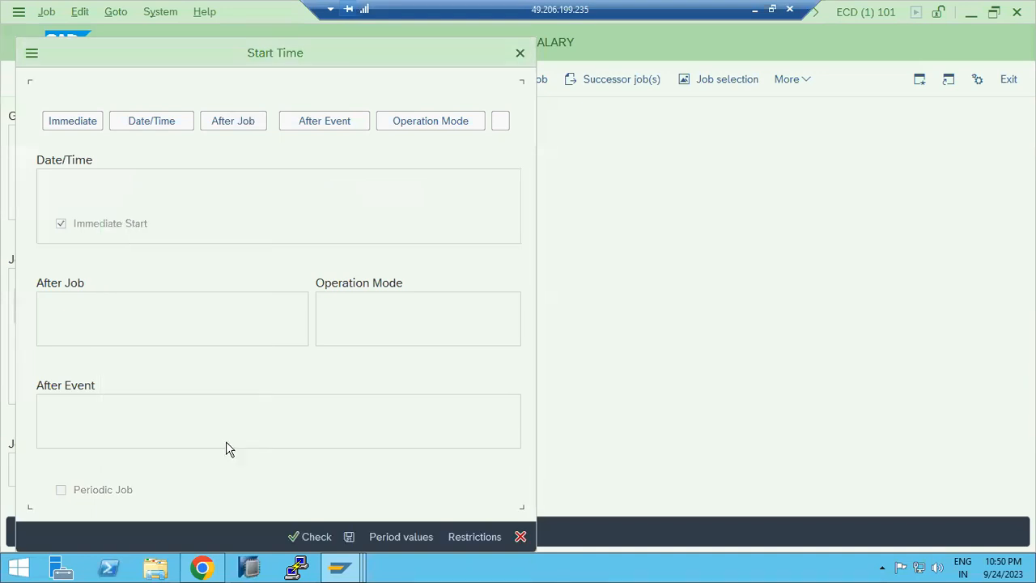
left_click(346, 535)
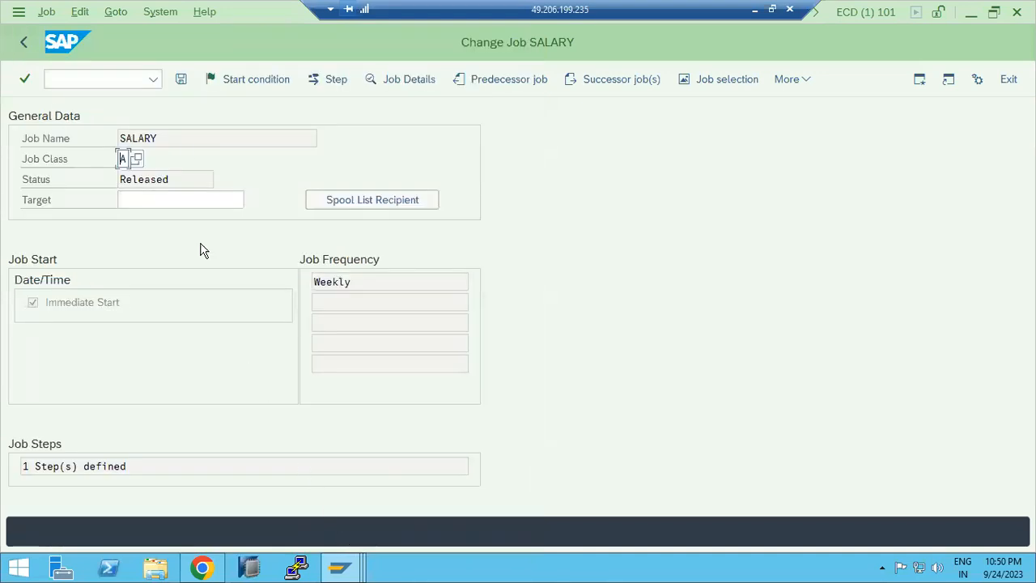
left_click(180, 78)
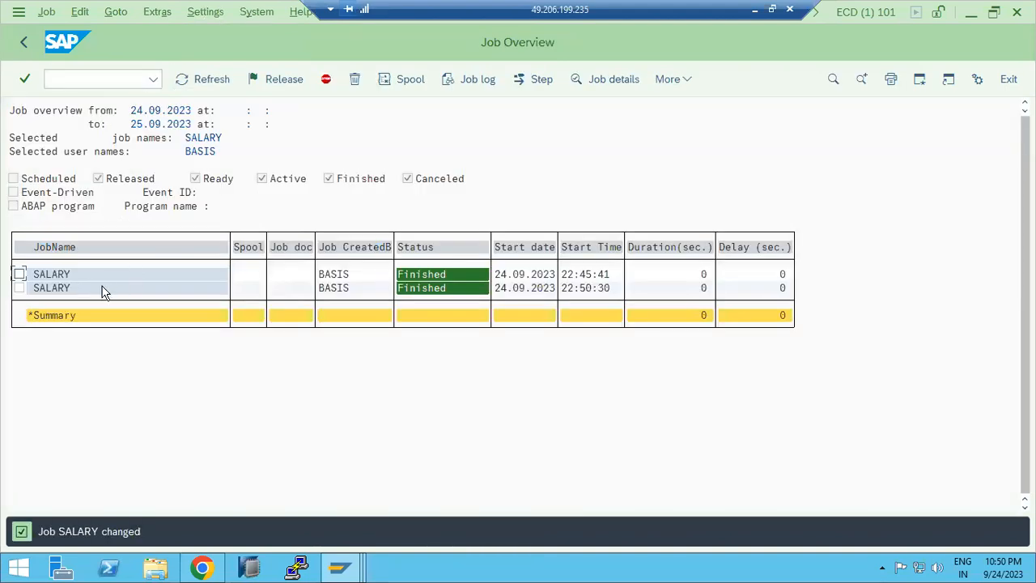
Step: Open the newly finished SALARY job entry, then return to the main menu
double_click(56, 289)
left_click_drag(315, 280, 353, 280)
left_click(22, 43)
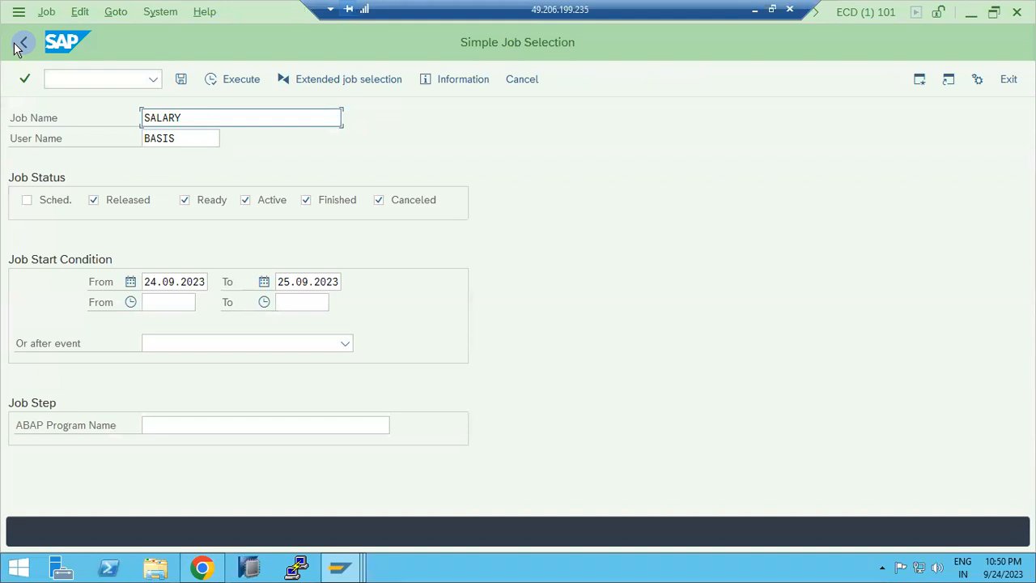
left_click(22, 43)
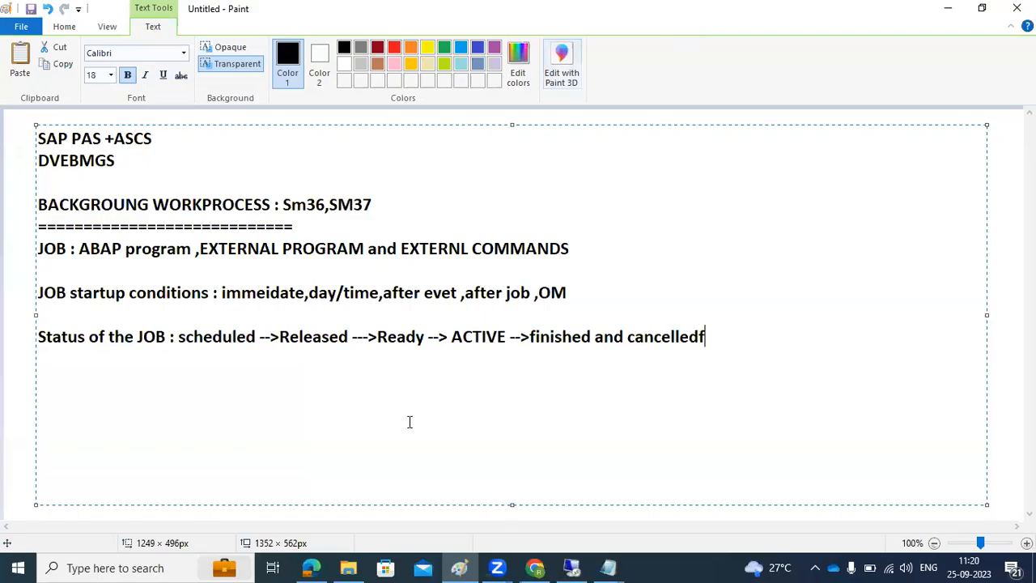
left_click_drag(573, 336, 329, 337)
left_click_drag(280, 306, 20, 125)
type("SM36 - c")
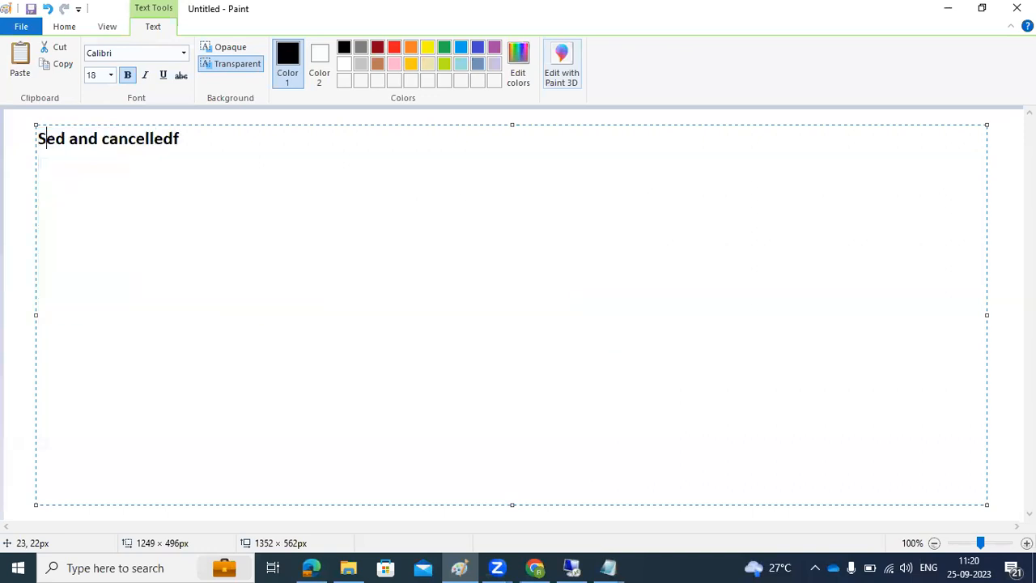
type("rration of t")
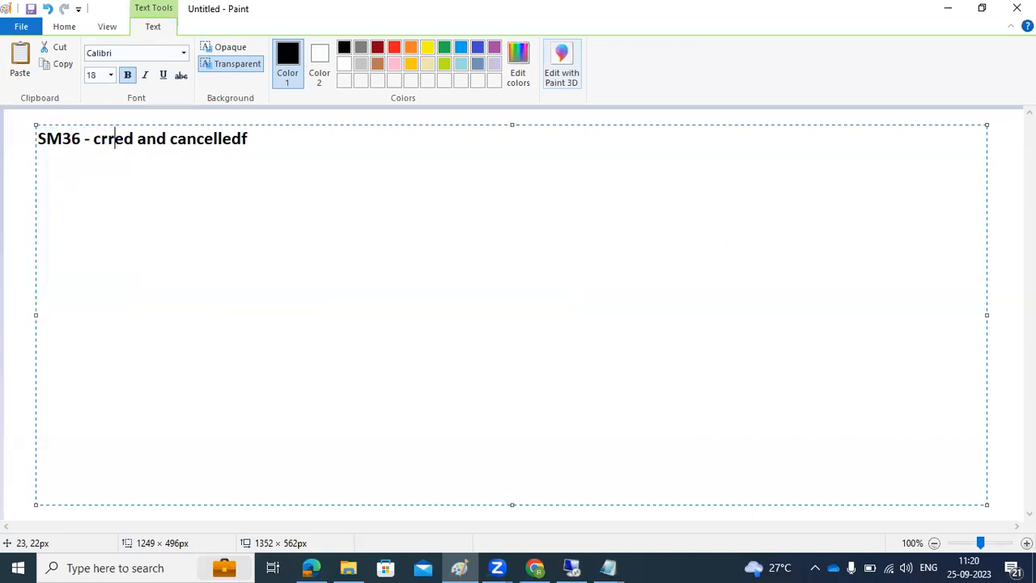
type("he")
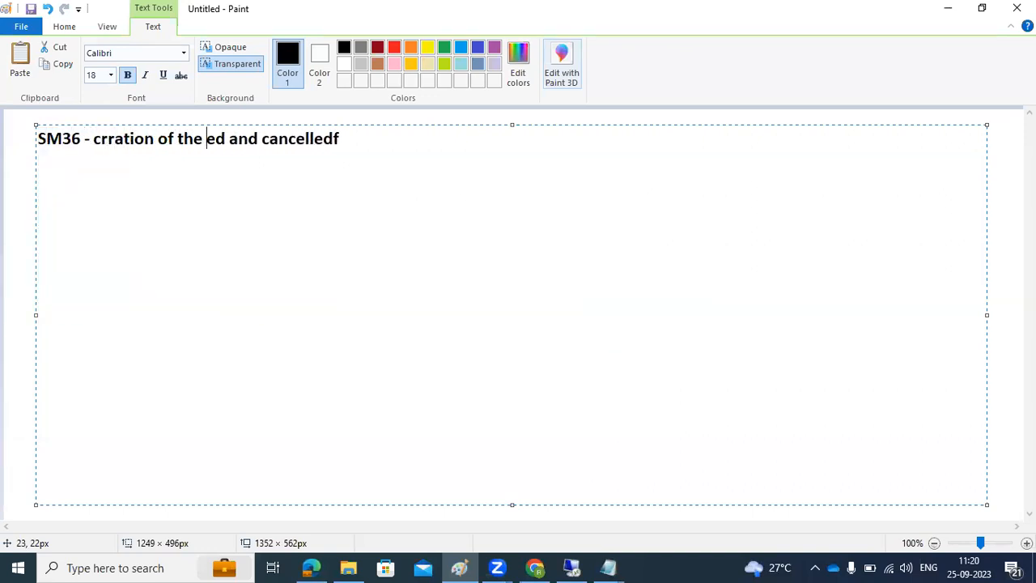
Step: Replace the note text with "SM36 - creation of BG job" and "SM37 - for monitorign th jobs *" on two lines
key("ctrl+a")
type("S")
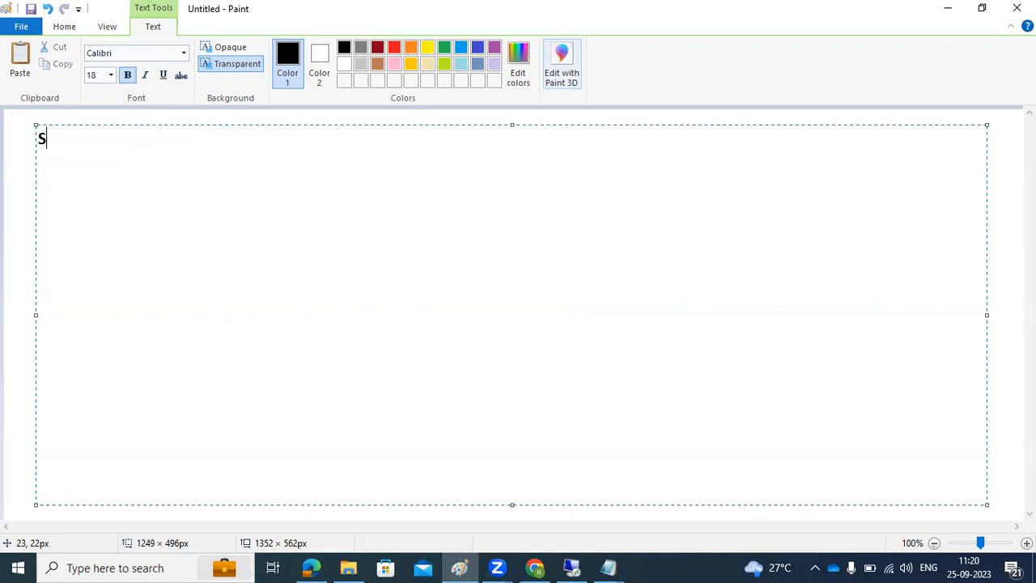
type("M36 - creation of BG job")
key("Return")
type("SM37 -")
type(" for monitori")
type("gn tbe")
key("BackSpace")
key("BackSpace")
type("h jobs")
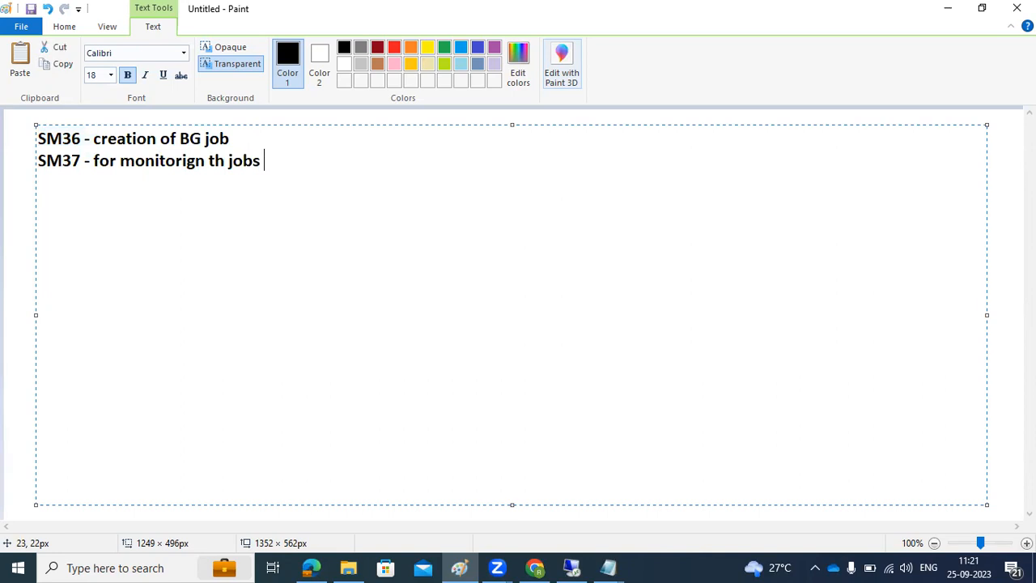
type(" *")
Step: Switch back to SAP, run SM37 with the default selection, and open a finished ARV_BC_XMB job's details
left_click(570, 566)
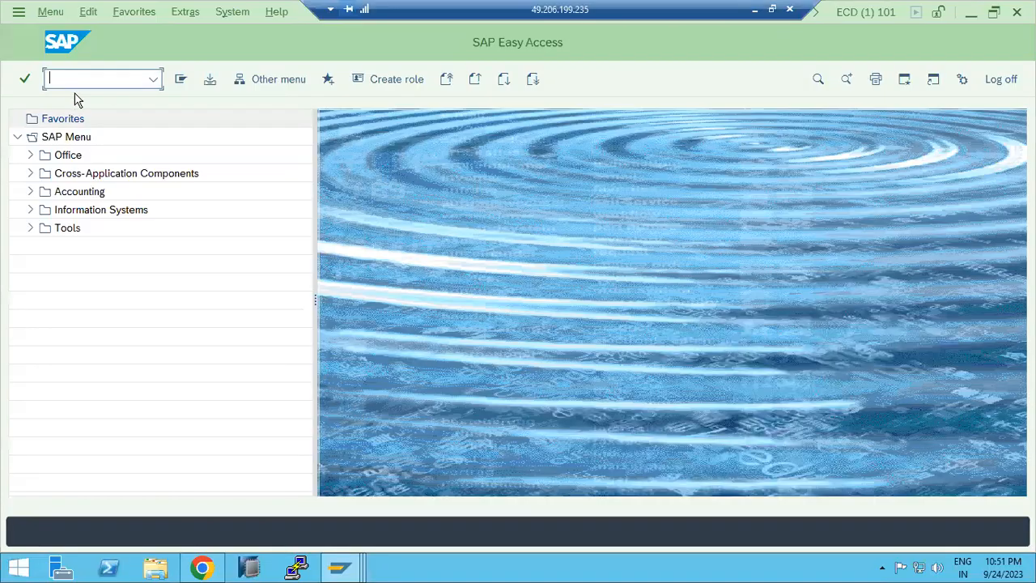
type("sm37")
key("Return")
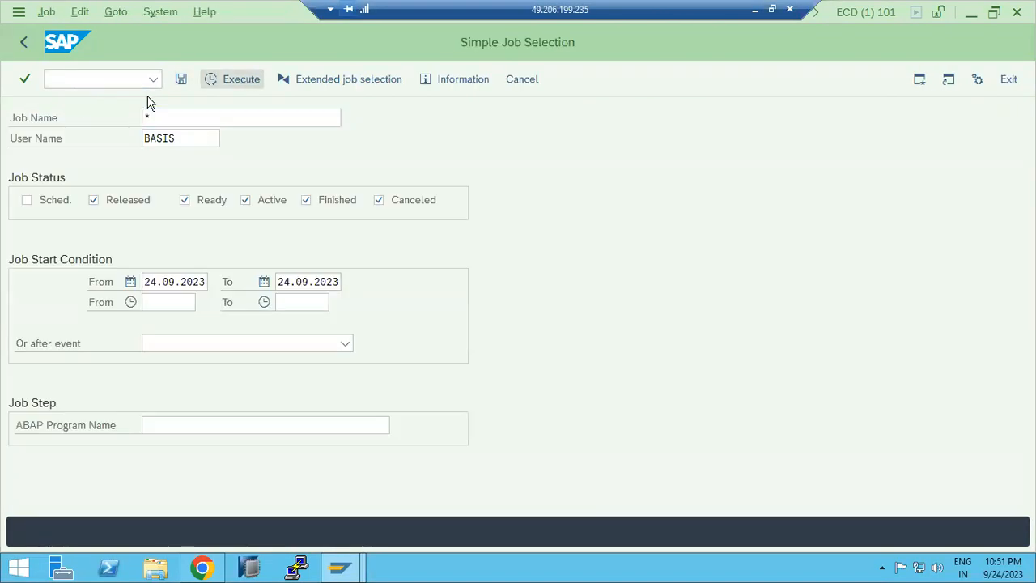
left_click(233, 79)
double_click(113, 397)
left_click_drag(91, 296, 192, 309)
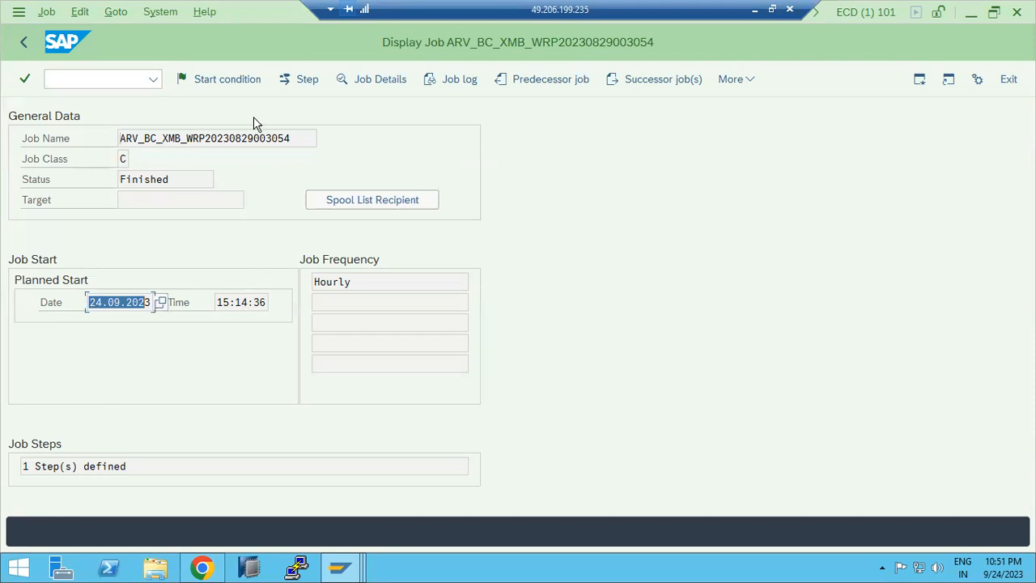
left_click(372, 80)
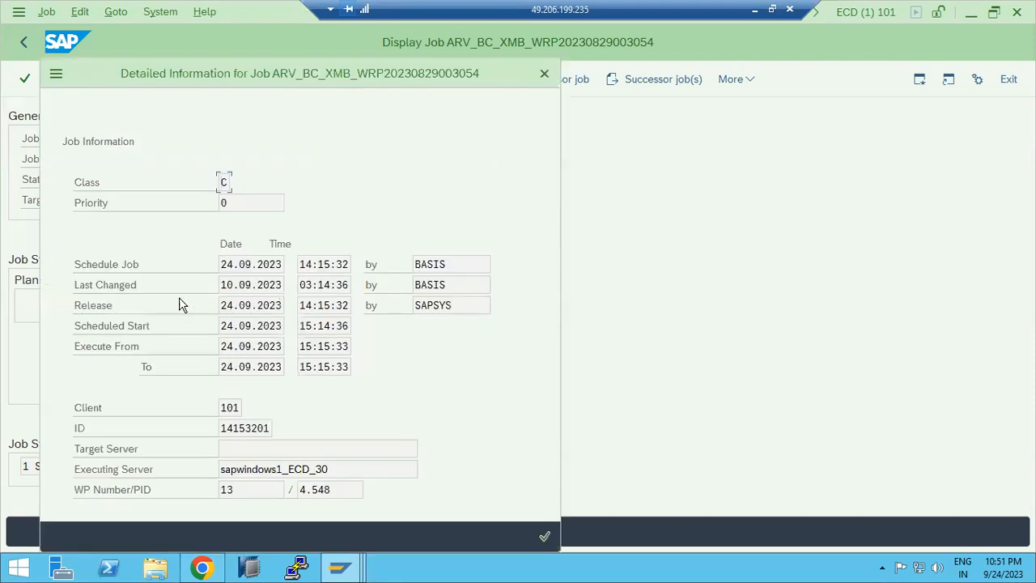
Step: Examine the job's detailed information, highlighting the work process number, then close the details dialog
left_click(220, 490)
left_click_drag(220, 490, 239, 495)
left_click(227, 489)
left_click_drag(220, 490, 236, 491)
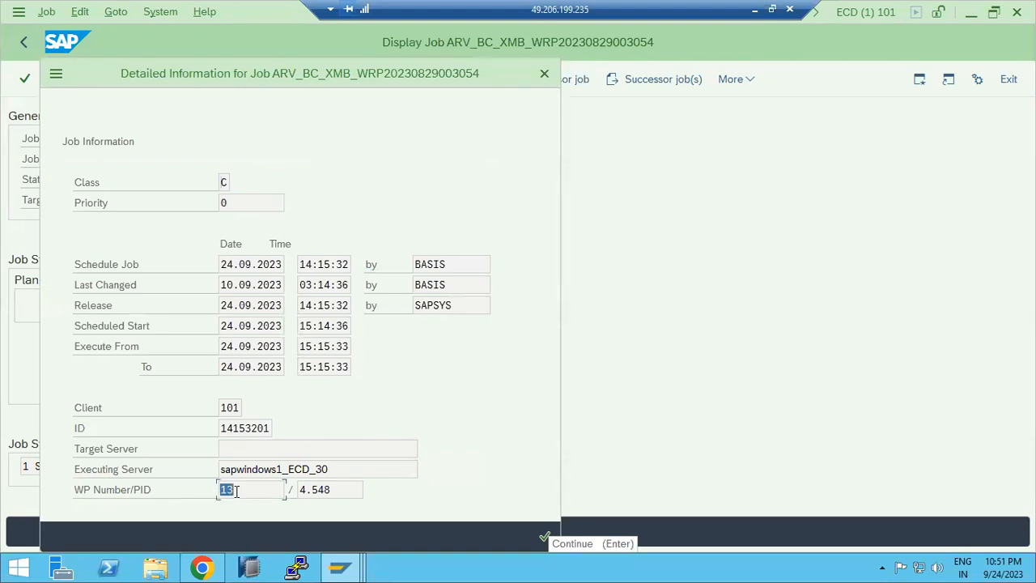
left_click(544, 537)
Step: Open the SM50 work process overview, mark background work process 13, and return to the main menu
left_click(80, 77)
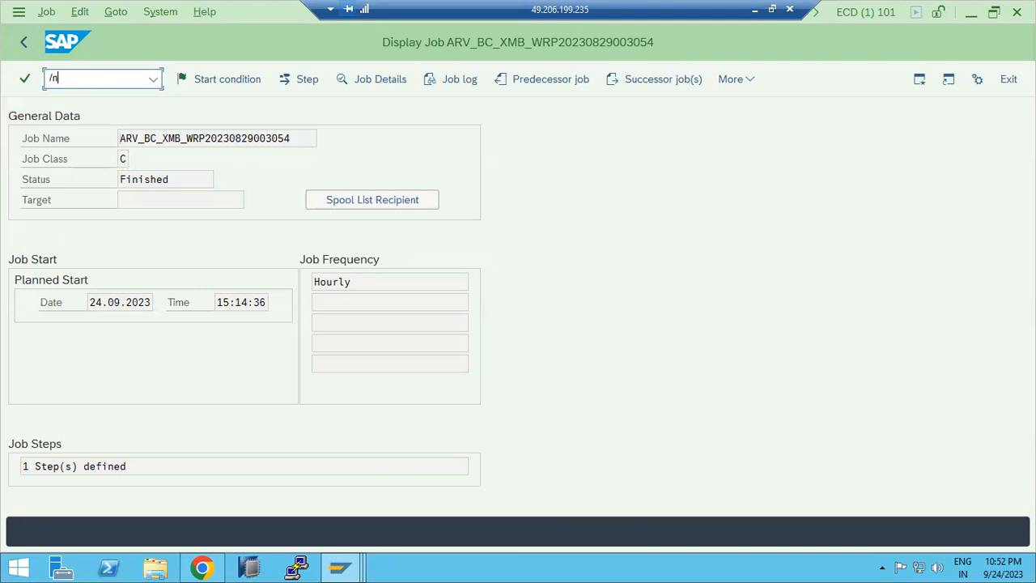
key("Return")
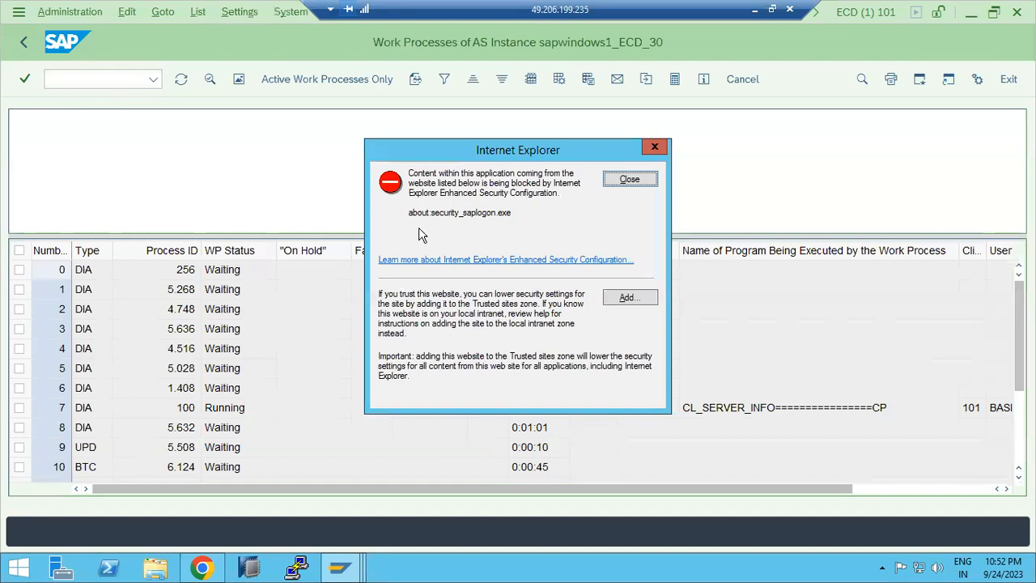
left_click(622, 180)
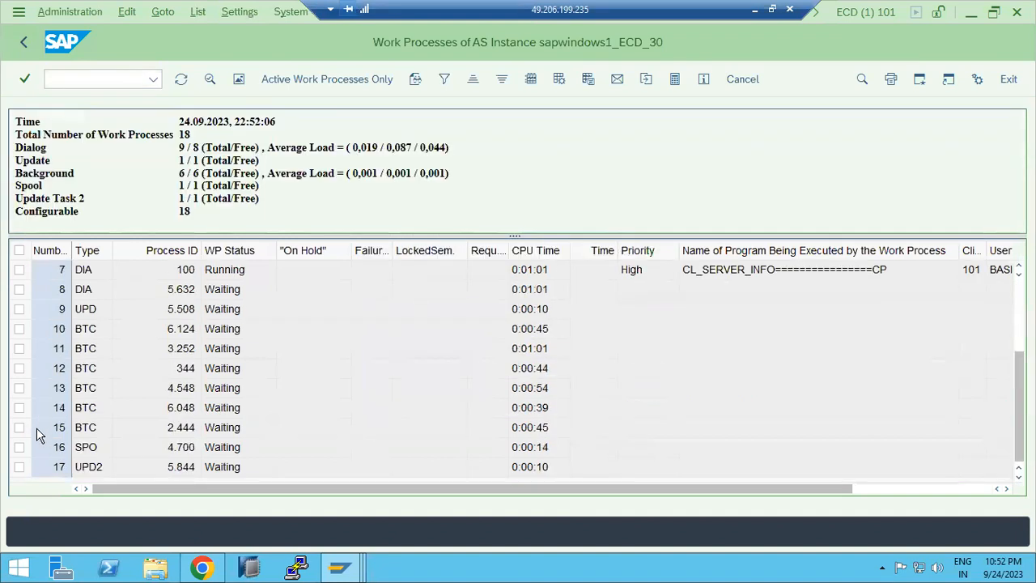
left_click(19, 394)
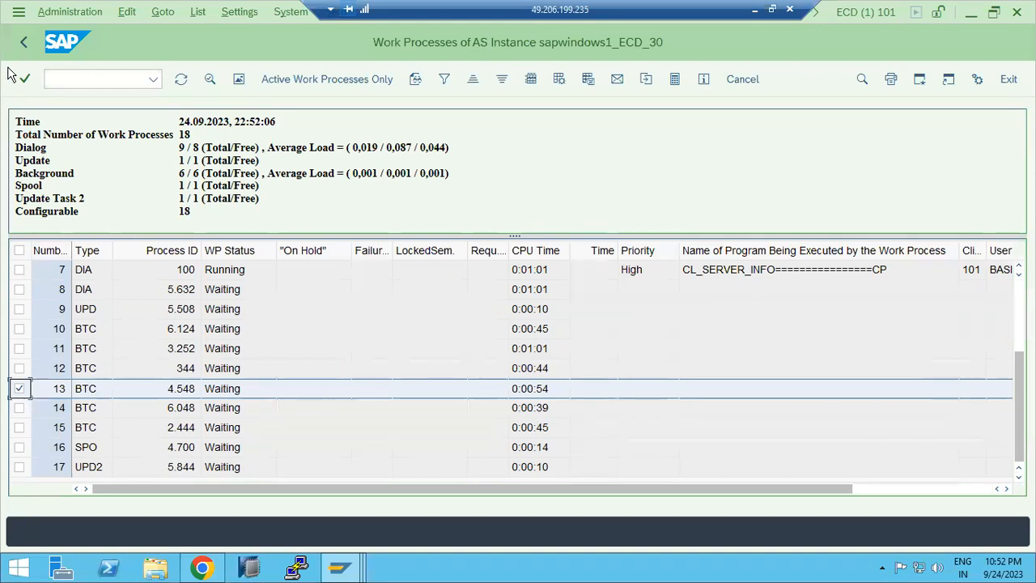
left_click(20, 45)
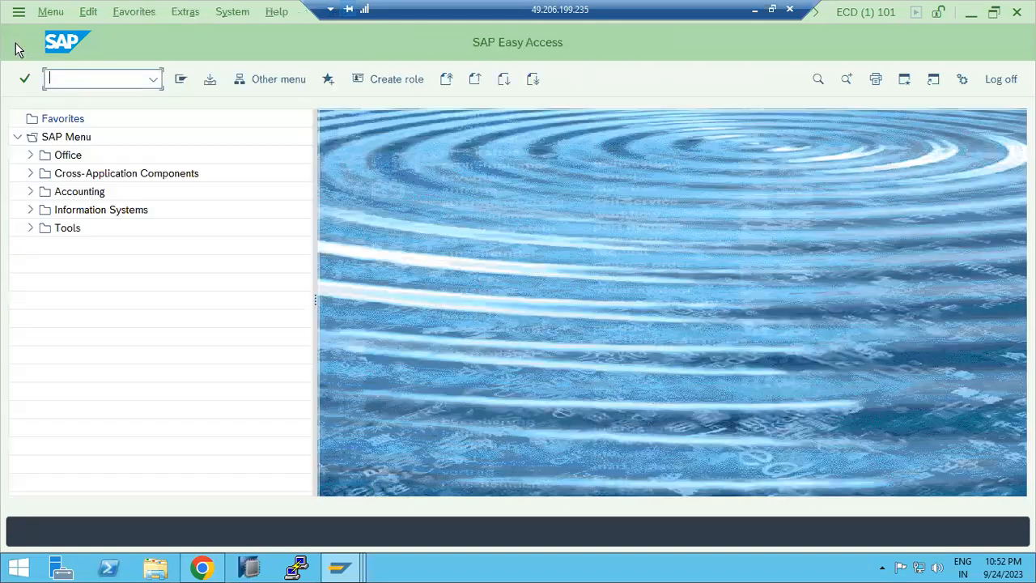
Step: Run SM37 again and change the released ARV_BC_XMB job from Released back to Scheduled
left_click(149, 78)
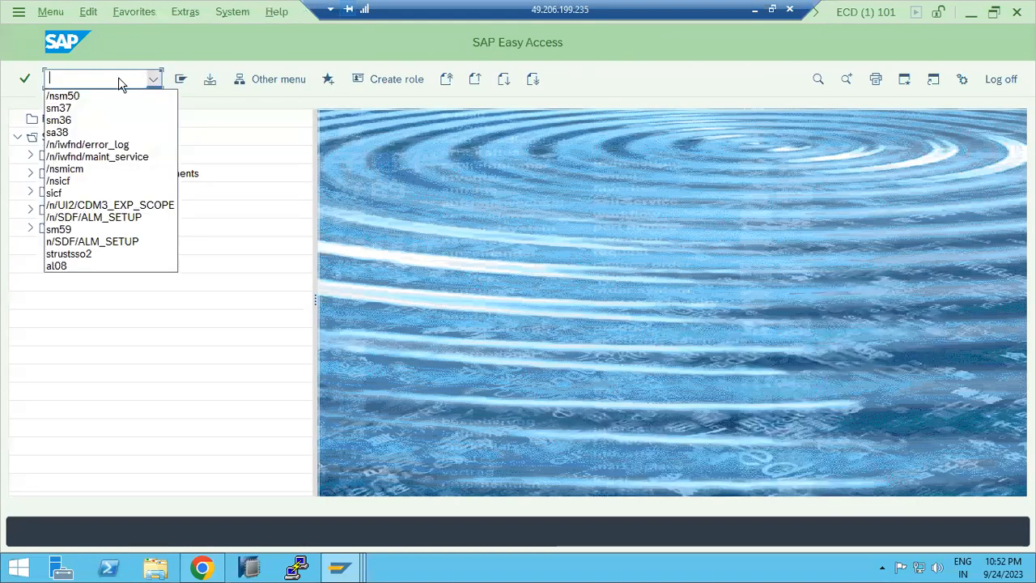
left_click(64, 107)
key("Return")
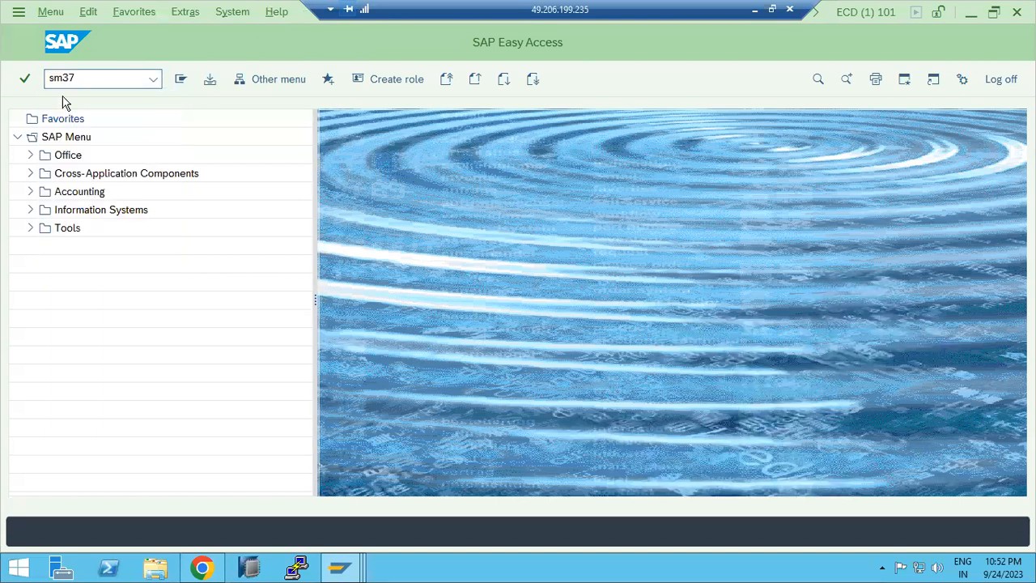
key("F8")
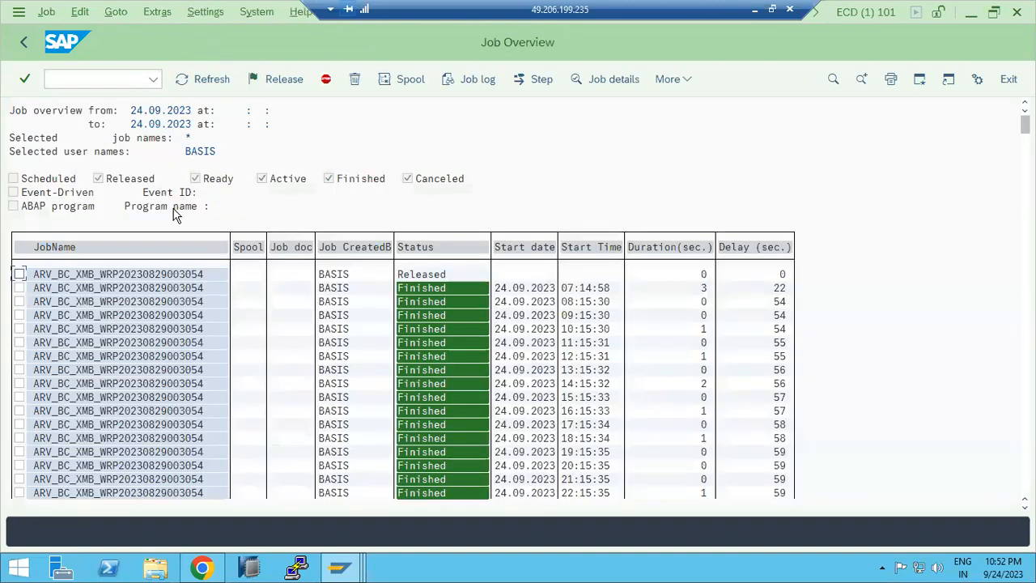
left_click(19, 274)
left_click(44, 11)
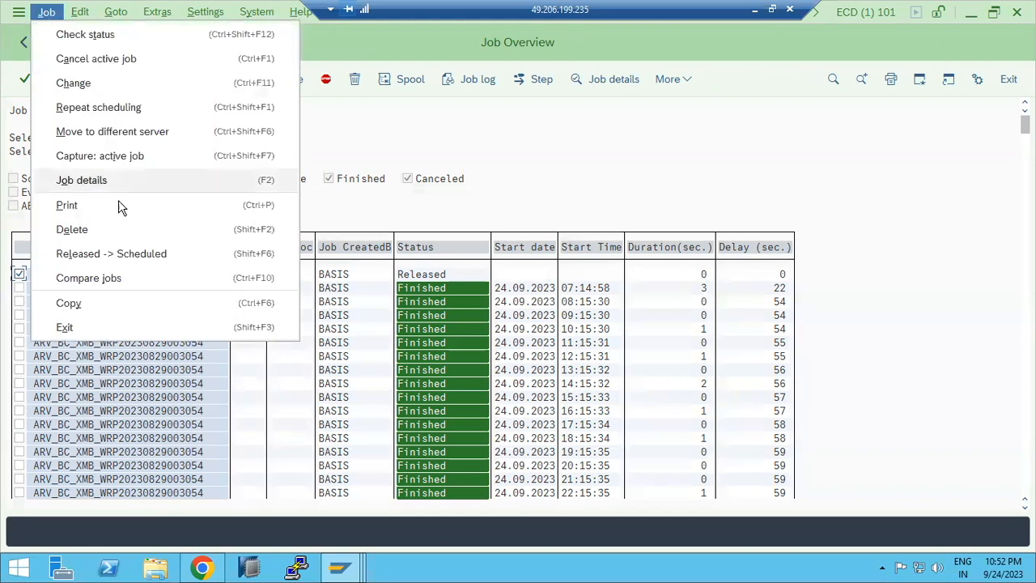
left_click(128, 254)
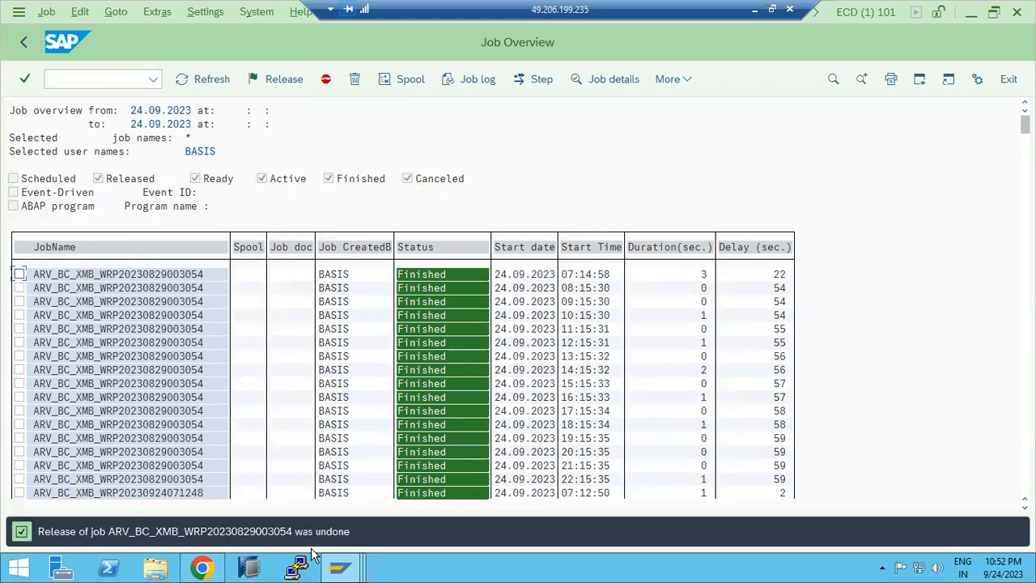
Step: Return to the job selection, keep only the Active status checked, and clear the start date range
left_click(26, 44)
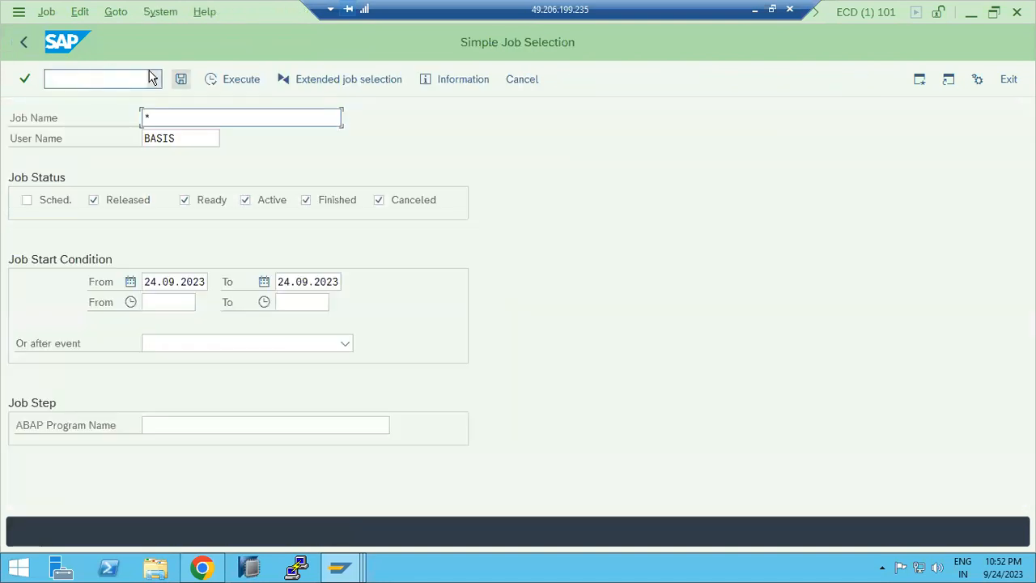
key("F8")
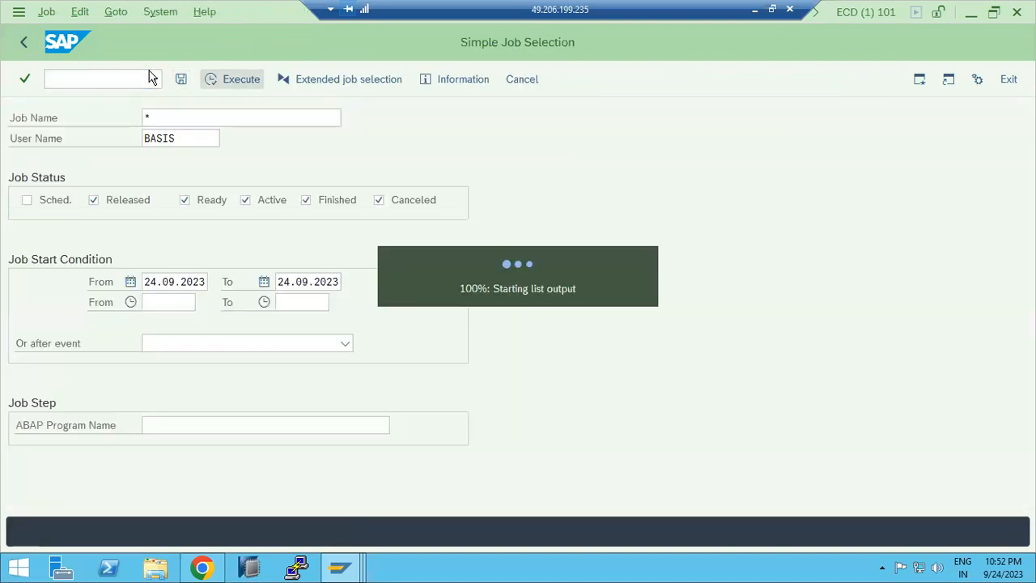
left_click(34, 48)
left_click(348, 201)
left_click(379, 200)
left_click(140, 209)
left_click(184, 205)
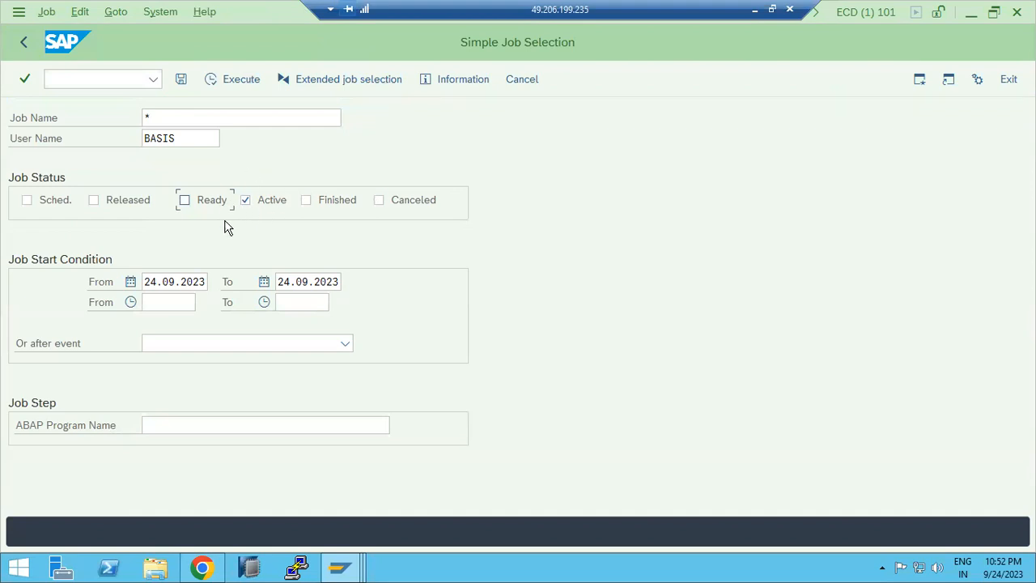
left_click(174, 284)
double_click(175, 283)
key("Delete")
key("Tab")
key("Delete")
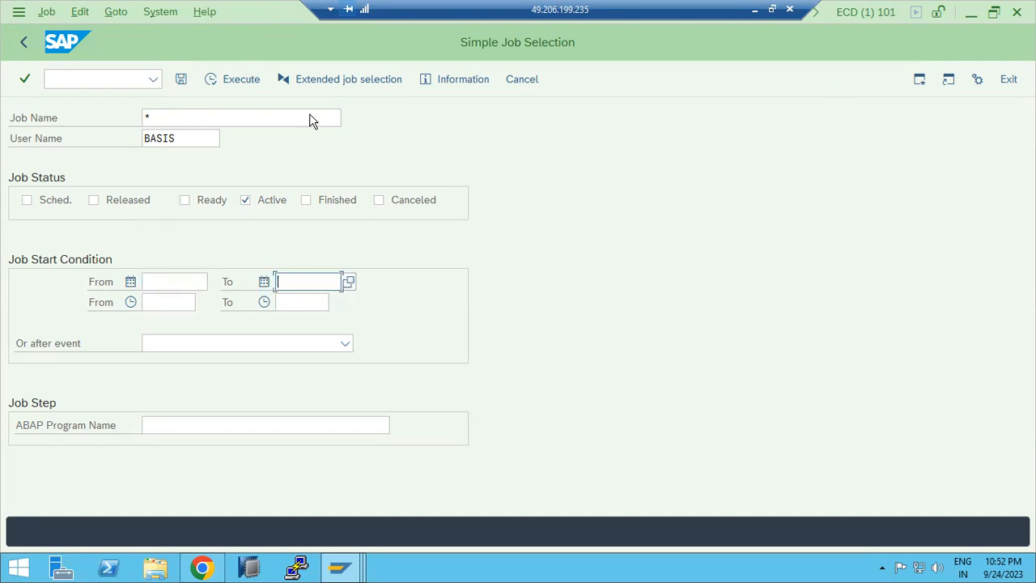
Step: Add the Canceled status to the selection and execute the job list
key("F8")
left_click(245, 200)
left_click(387, 207)
key("F8")
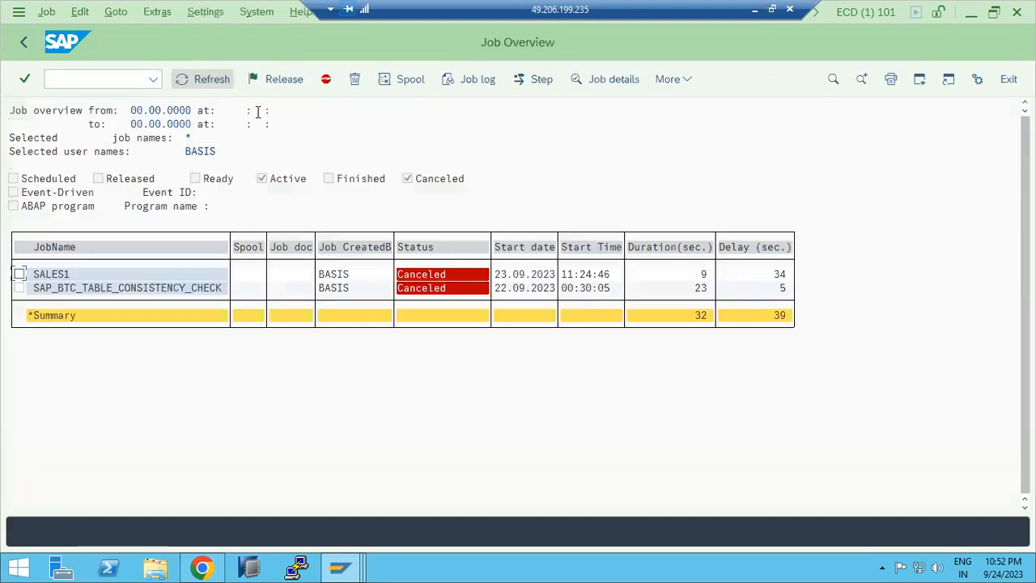
Step: Open the canceled SALES1 job and display its job log
double_click(55, 275)
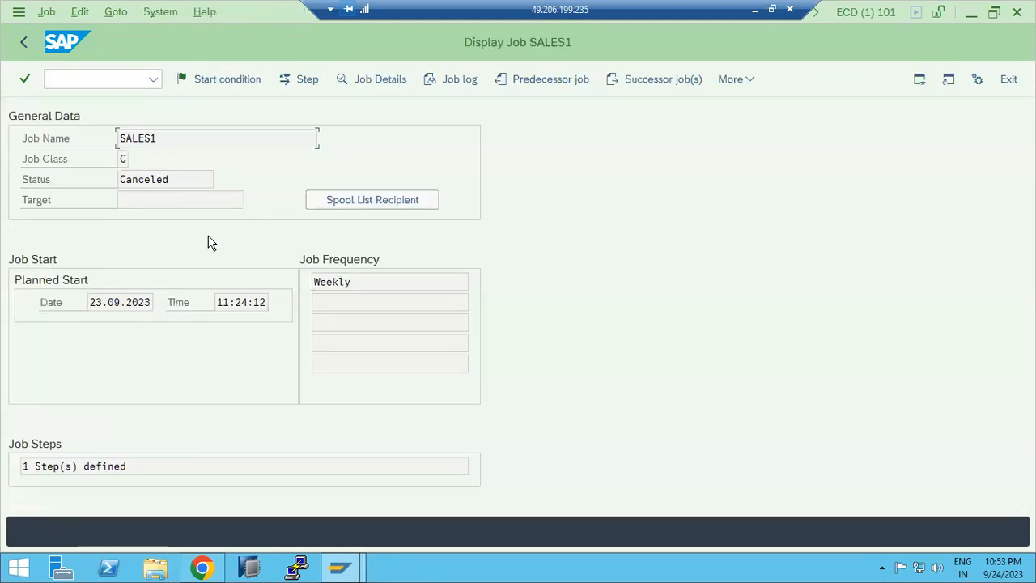
key("Tab")
key("Tab")
key("Tab")
key("Tab")
key("Return")
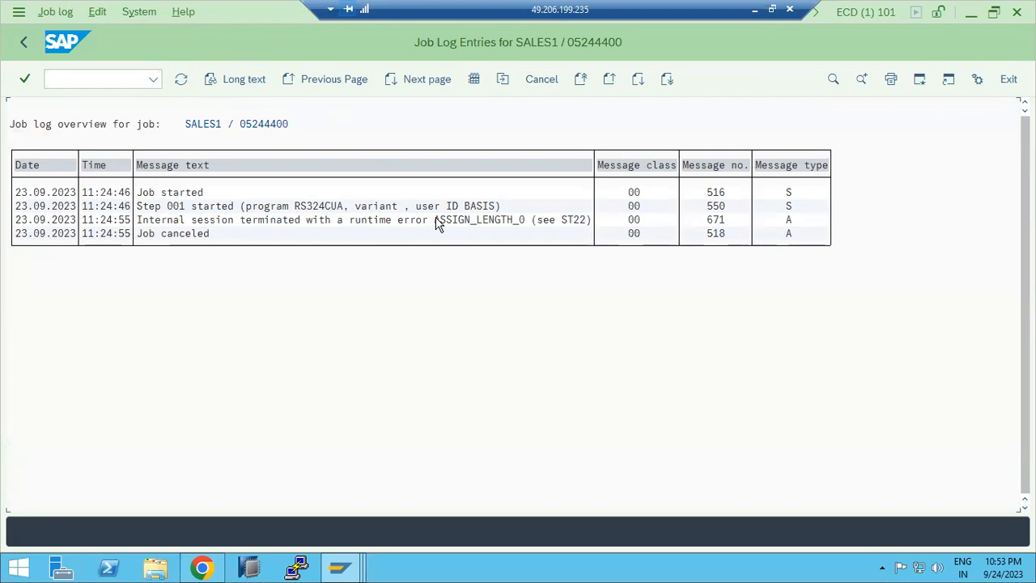
Step: Open the ASSIGN_LENGTH_0 runtime error entry from the log, then return to the job overview
double_click(321, 221)
left_click(61, 233)
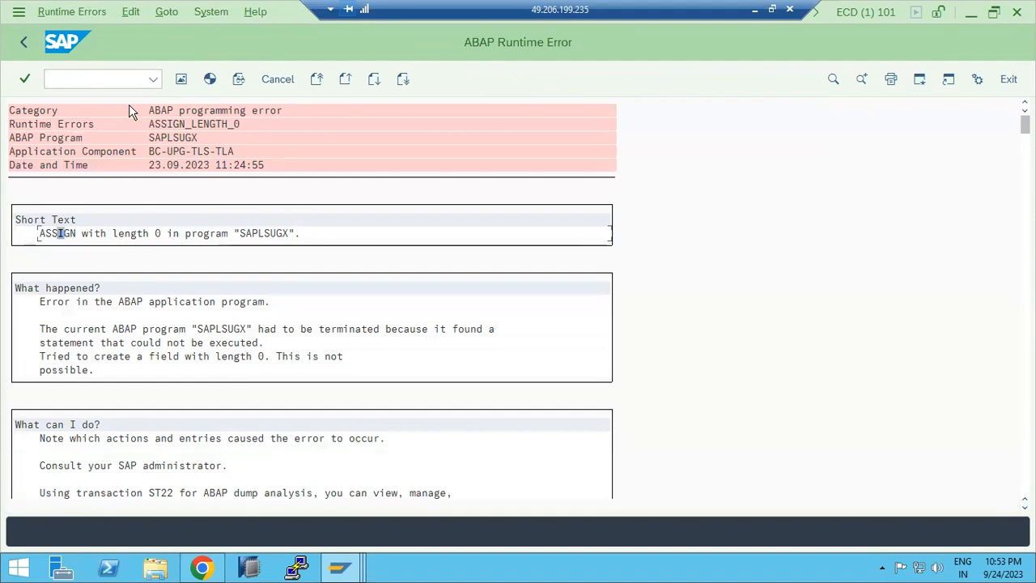
left_click(22, 44)
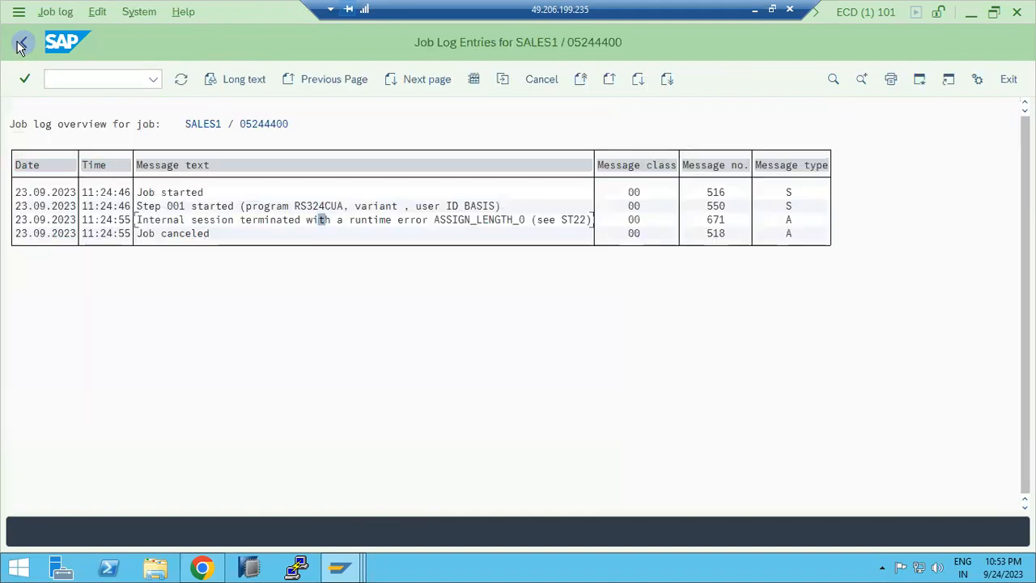
left_click(21, 45)
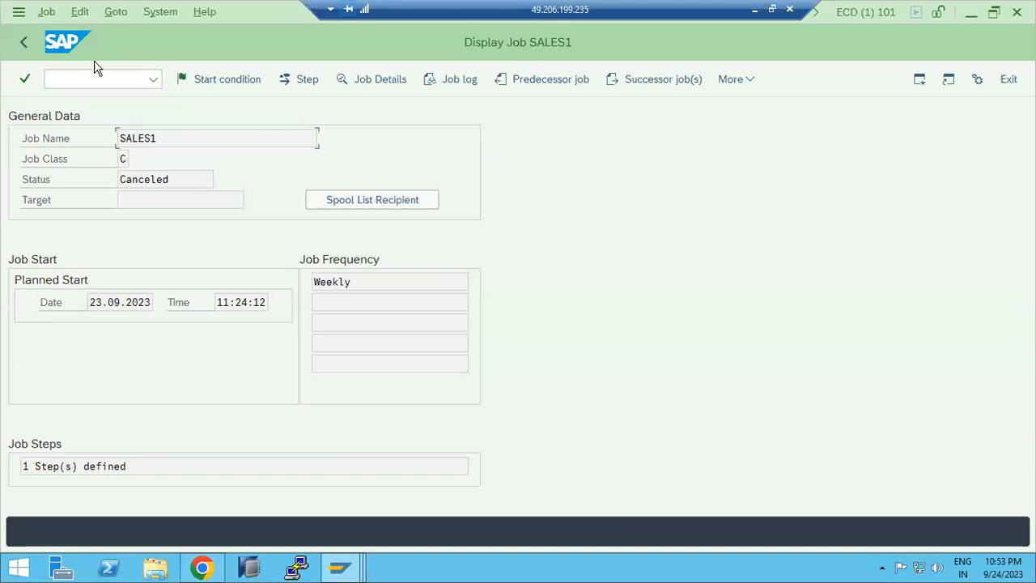
left_click(24, 44)
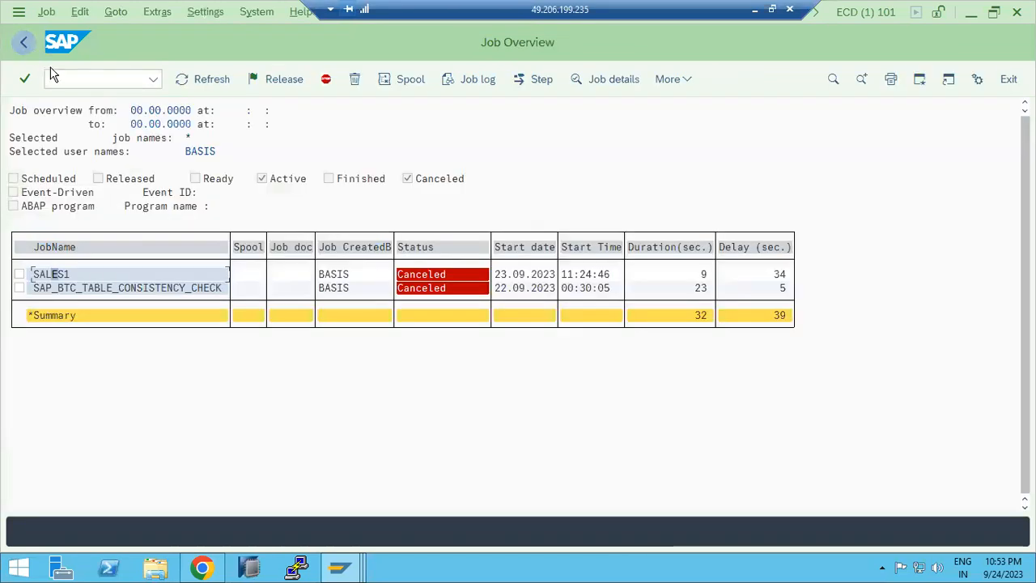
Step: Delete the canceled SAP_BTC_TABLE_CONSISTENCY_CHECK job and return to the job selection screen
left_click(19, 287)
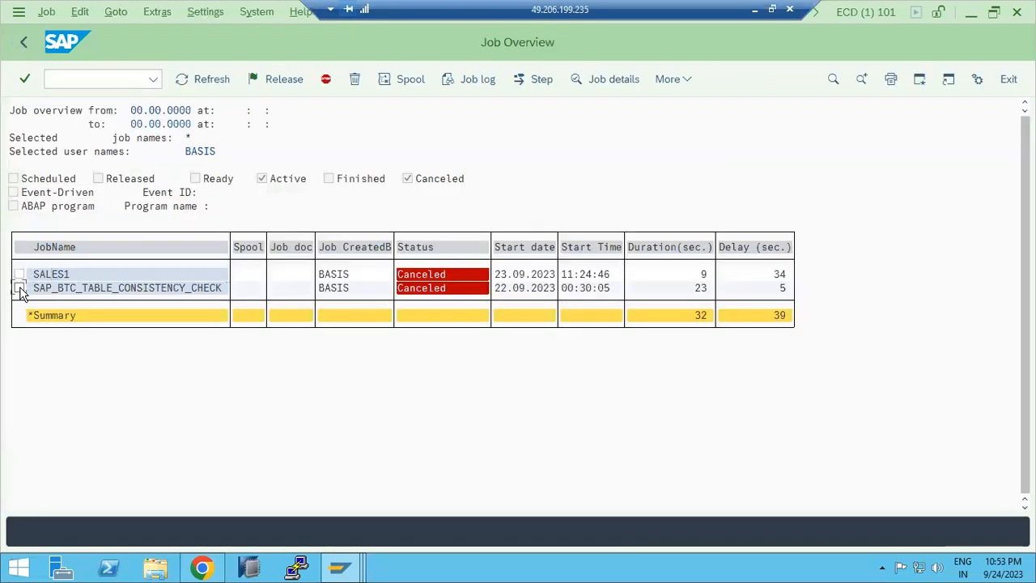
left_click(354, 79)
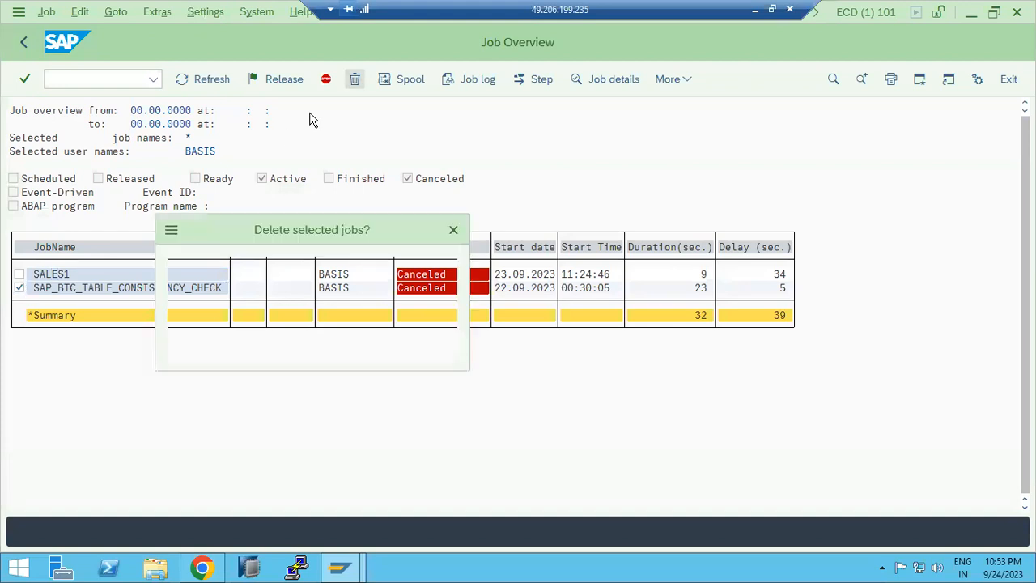
left_click(247, 340)
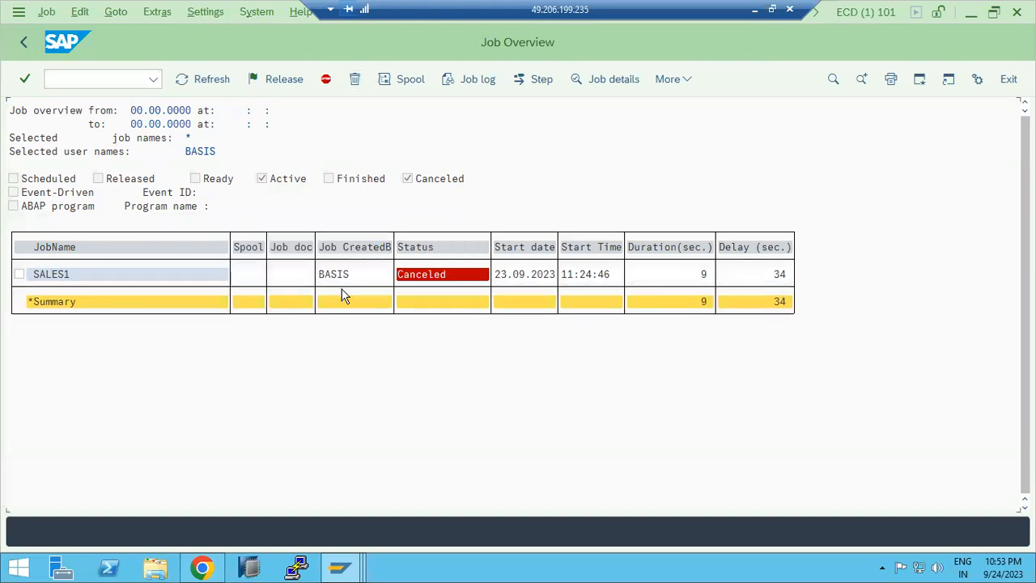
left_click(25, 43)
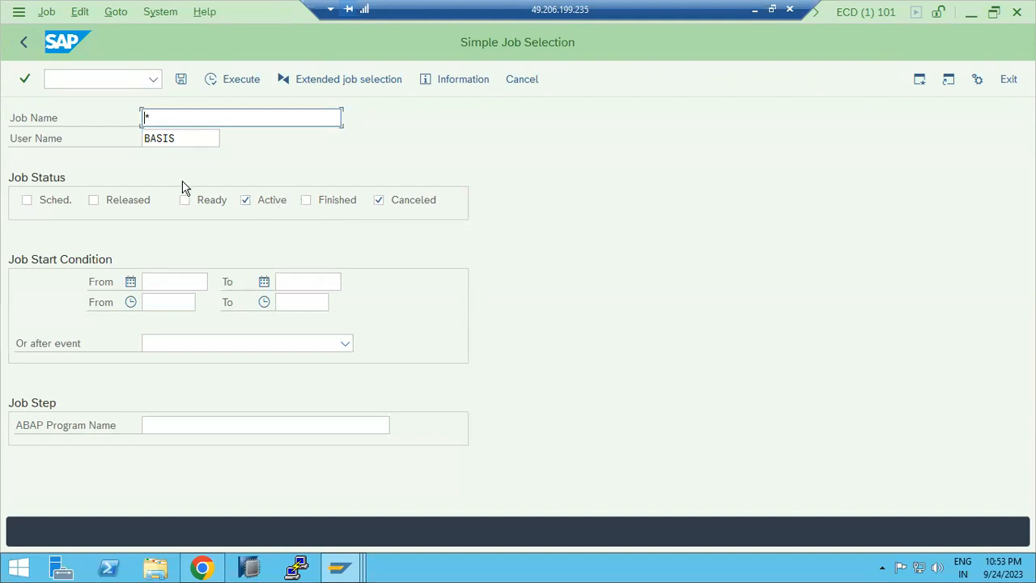
Step: Tick the Sched. and Released job statuses, then leave job selection and discard the entries
left_click(94, 200)
left_click(72, 202)
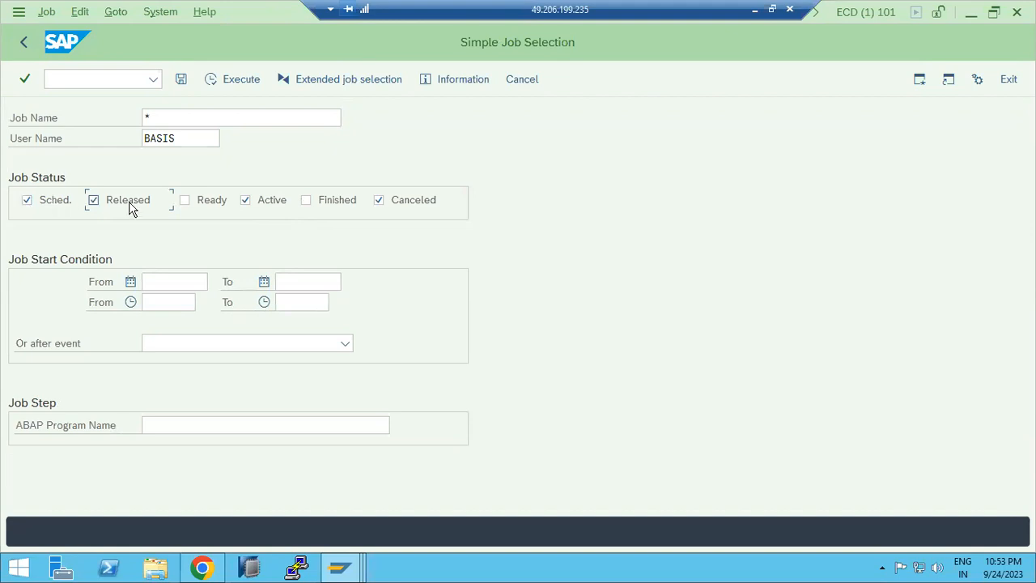
left_click(211, 201)
left_click(22, 41)
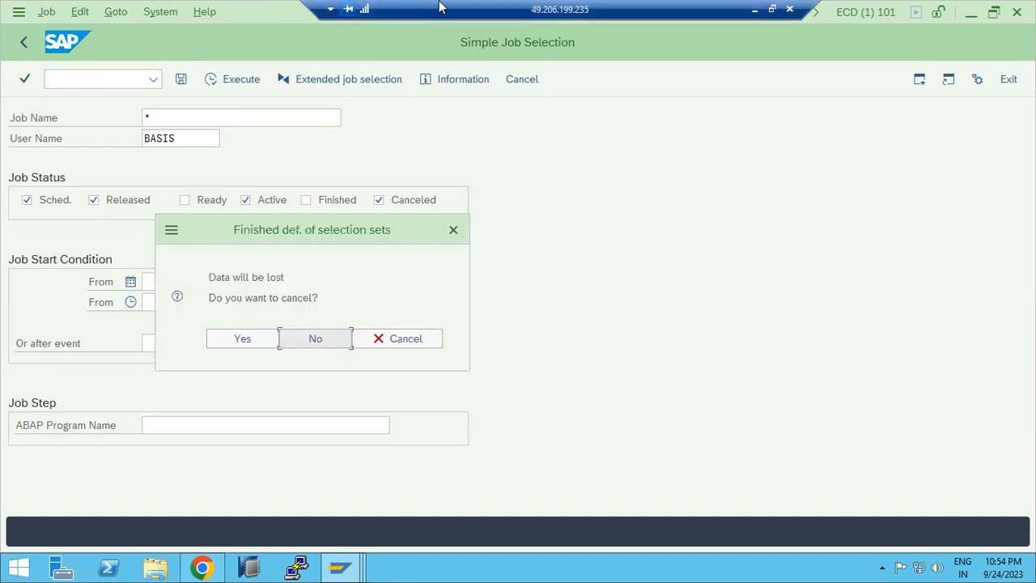
left_click(215, 343)
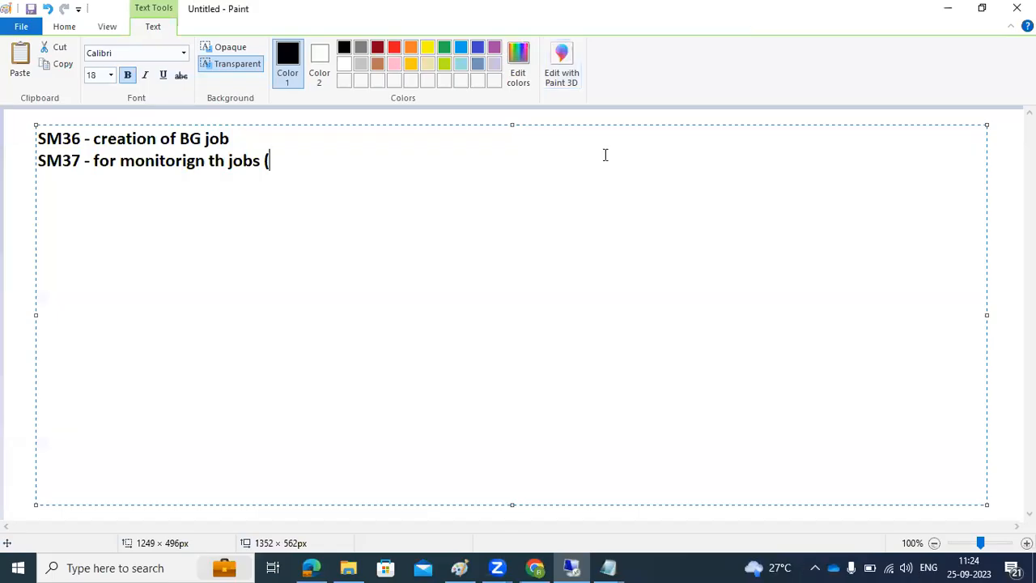
Step: Switch back to the SAP session and open transaction SM36 to define a background job
left_click(609, 567)
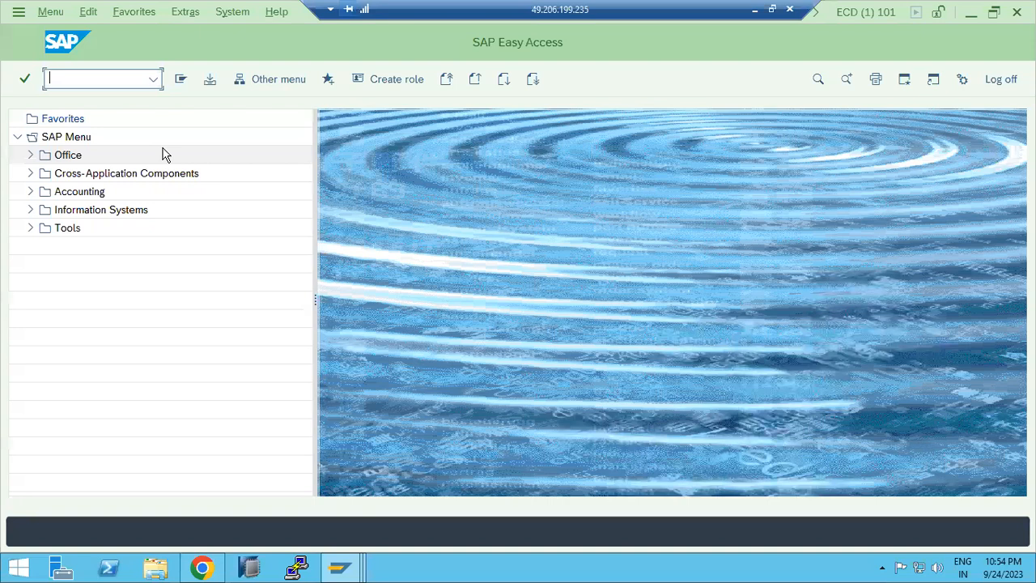
type("sm36")
key("Return")
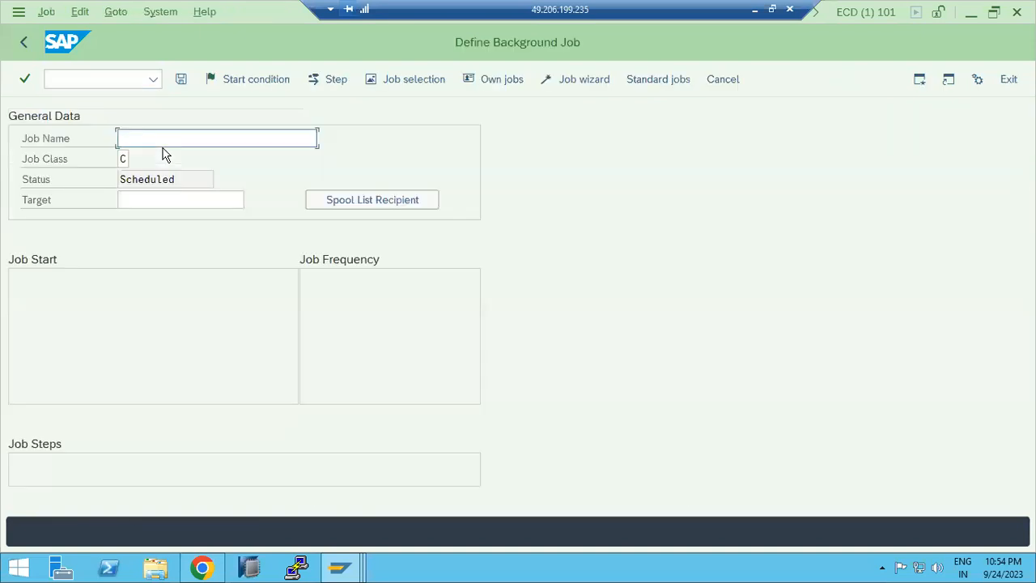
Step: Open the job start condition and try the Immediate, Date/Time and After Event options, then cancel the dialog
key("shift+F1")
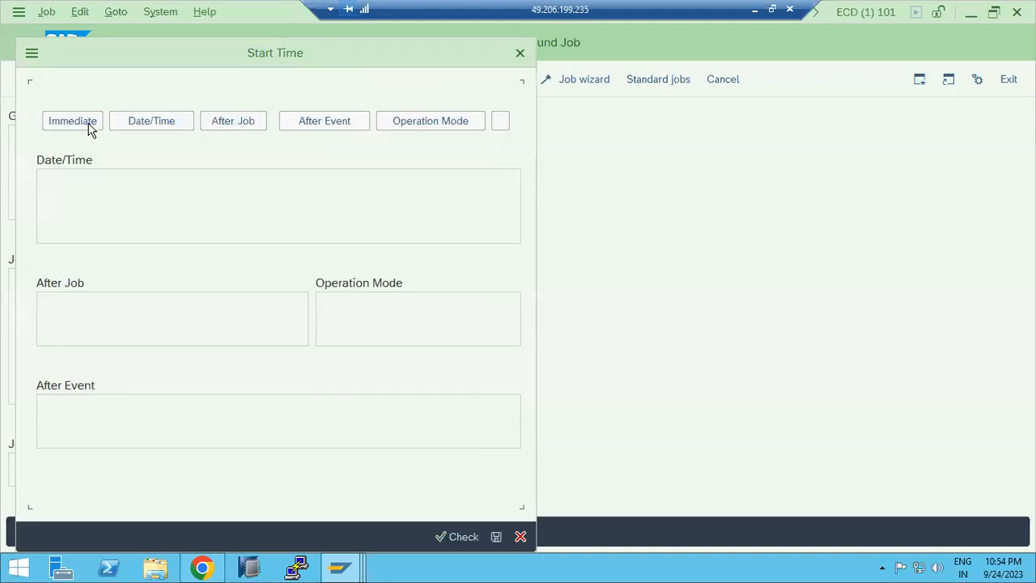
left_click(90, 126)
left_click(141, 123)
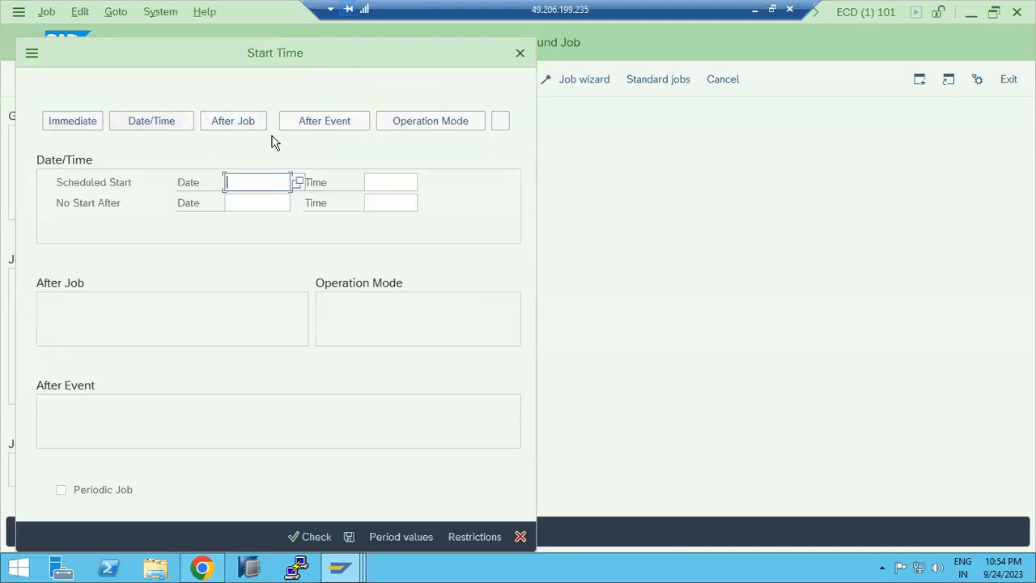
left_click(317, 128)
left_click(496, 537)
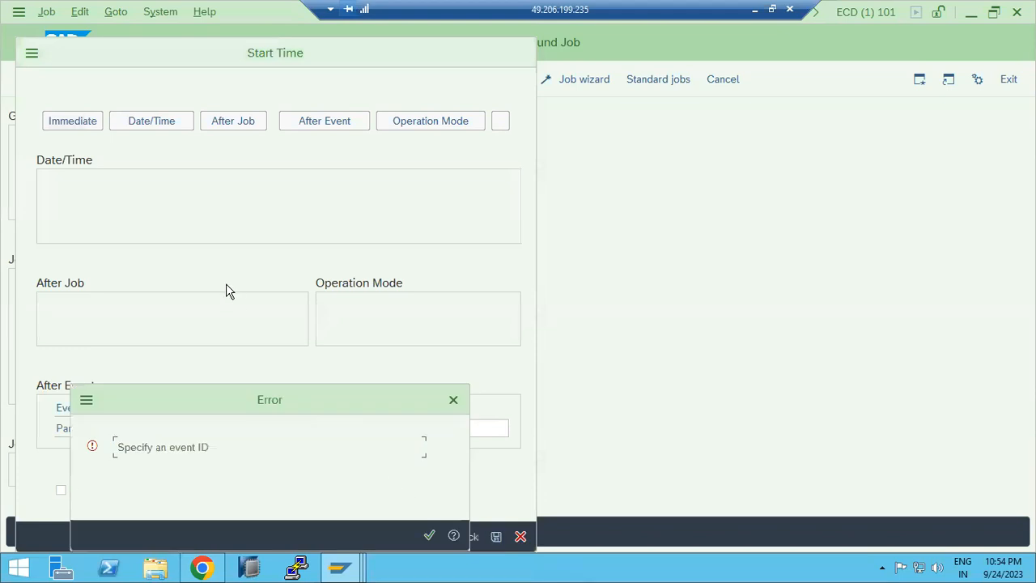
left_click(429, 535)
left_click(523, 536)
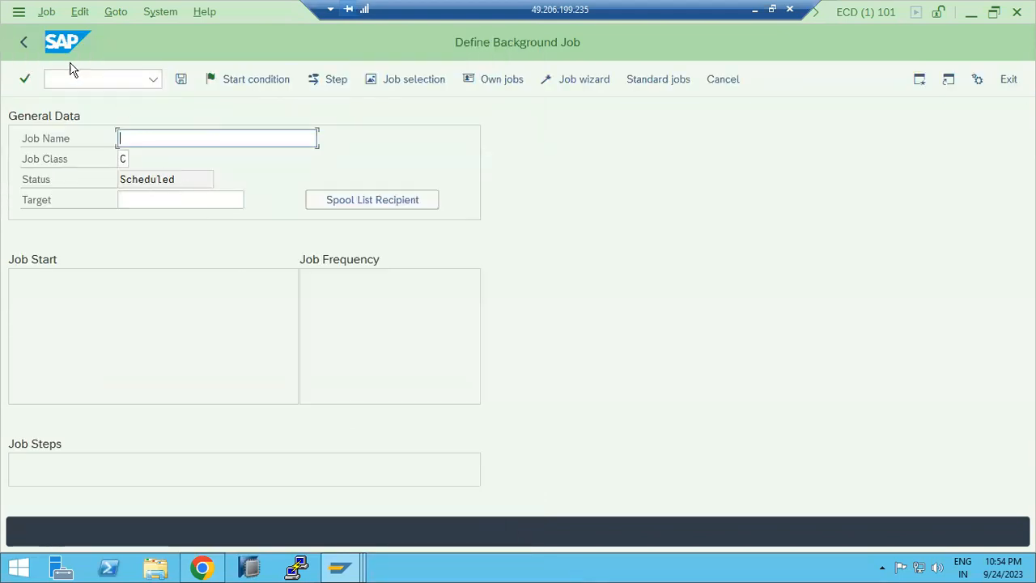
Step: Go back to the SAP Easy Access menu and reopen transaction SM36
left_click(26, 44)
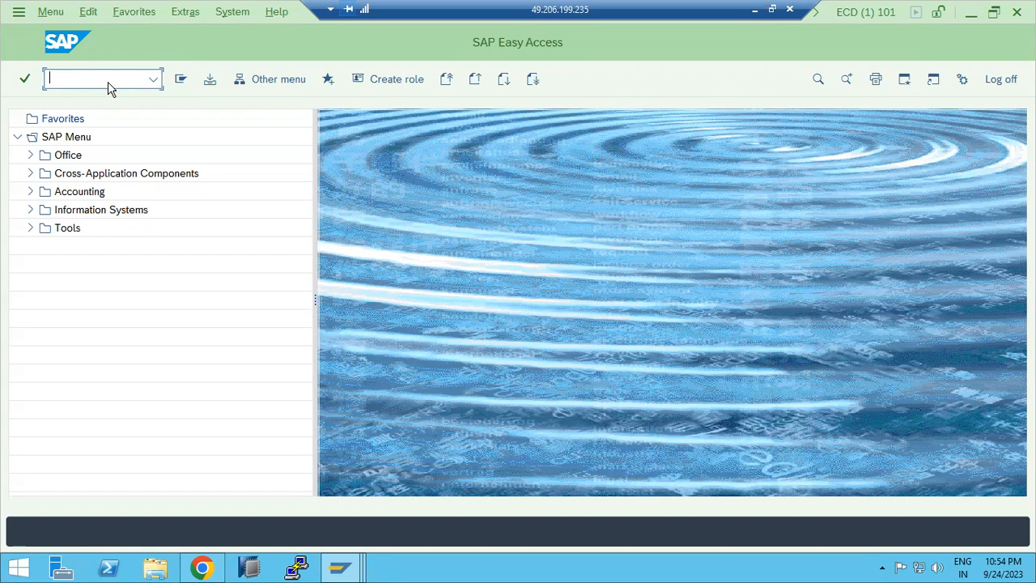
type("sm36")
key("Return")
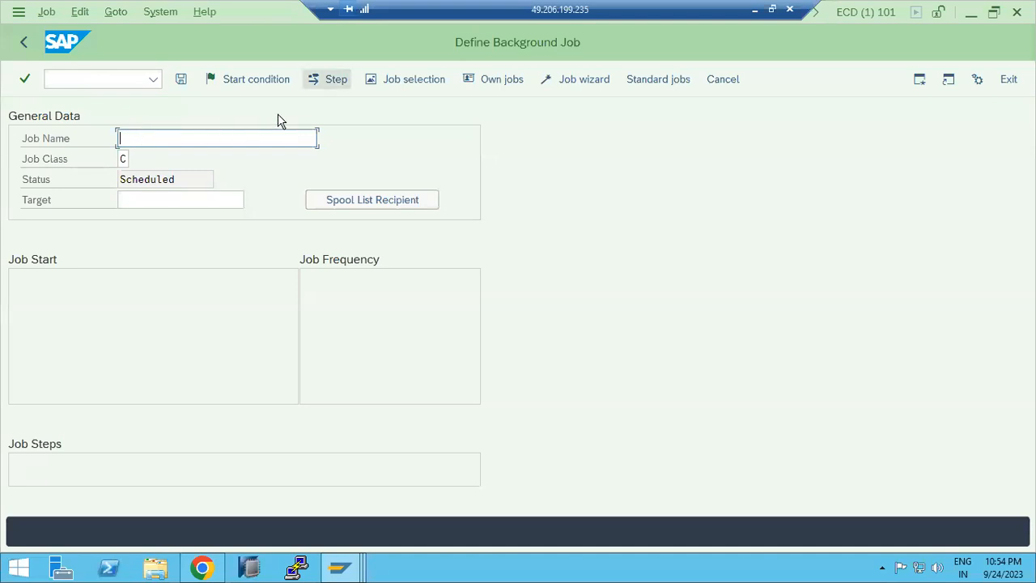
Step: Open the job step dialog, highlight the RSADRCK2 ABAP program name, and close the dialog without saving
left_click(327, 79)
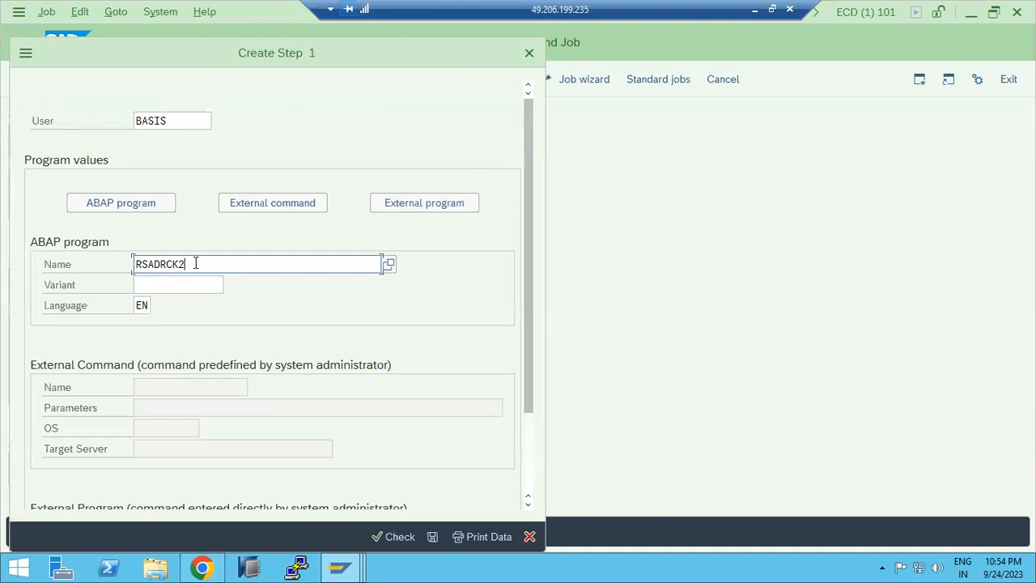
left_click_drag(195, 263, 136, 263)
left_click(530, 537)
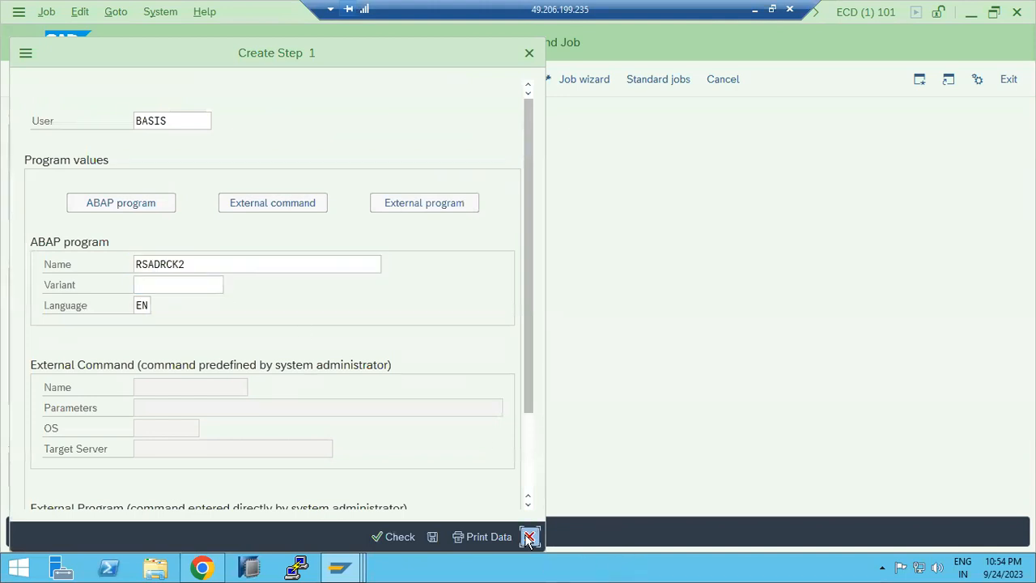
Step: Open the start condition dialog for the background job
left_click(248, 79)
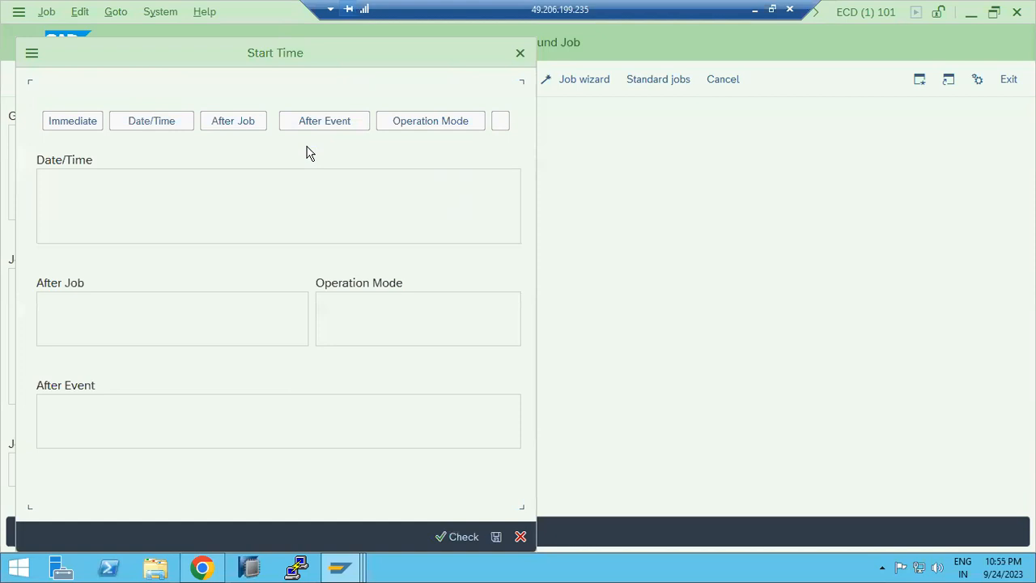
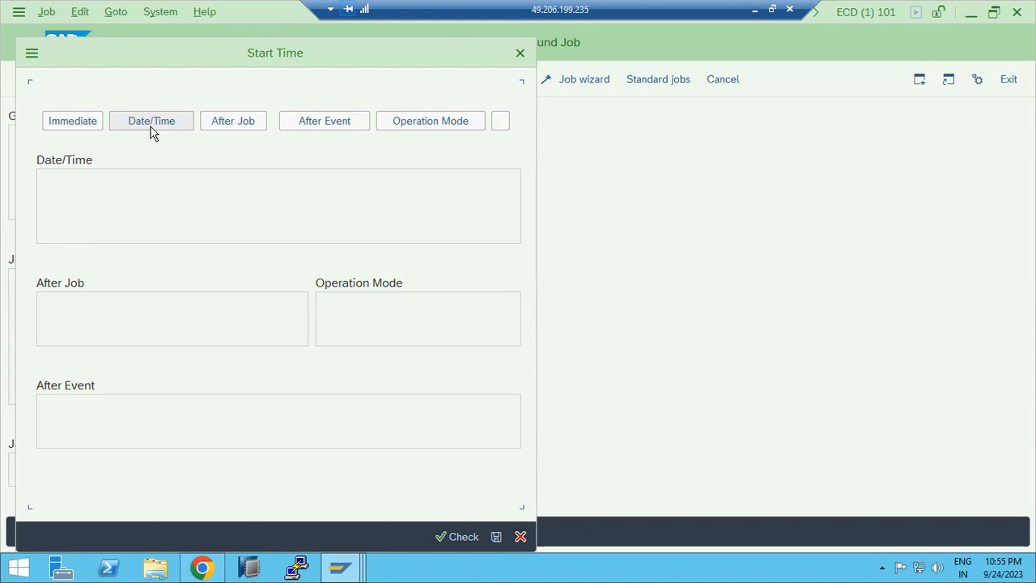
Step: Choose a Date/Time start condition and set the scheduled start date to 25.09.2023 from the calendar
left_click(167, 123)
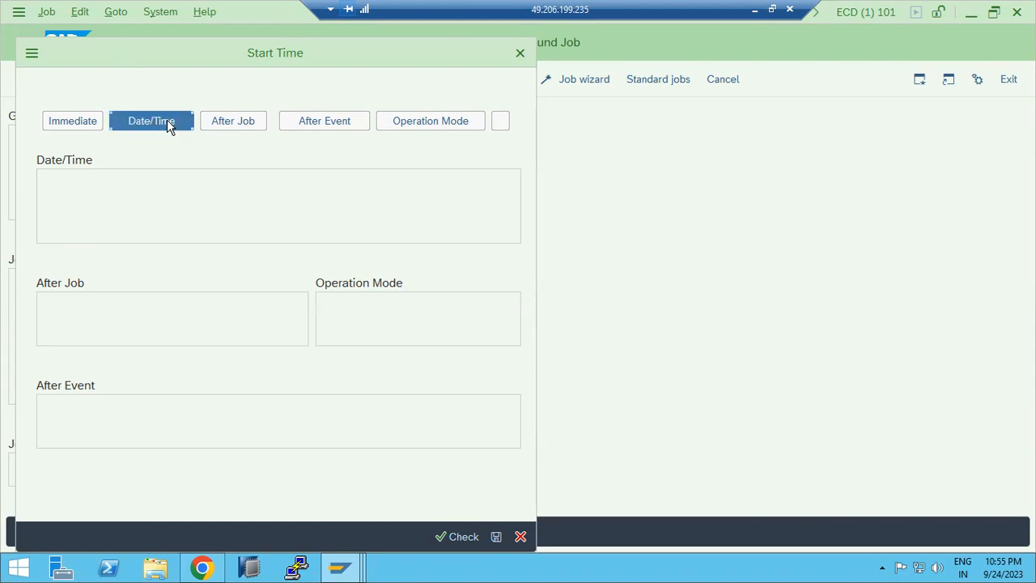
left_click(298, 183)
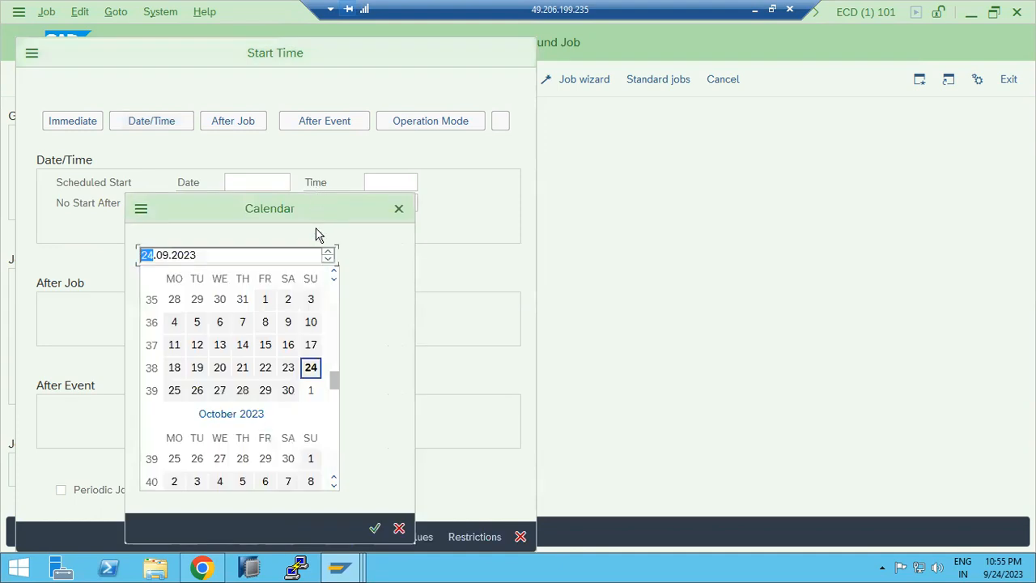
double_click(179, 394)
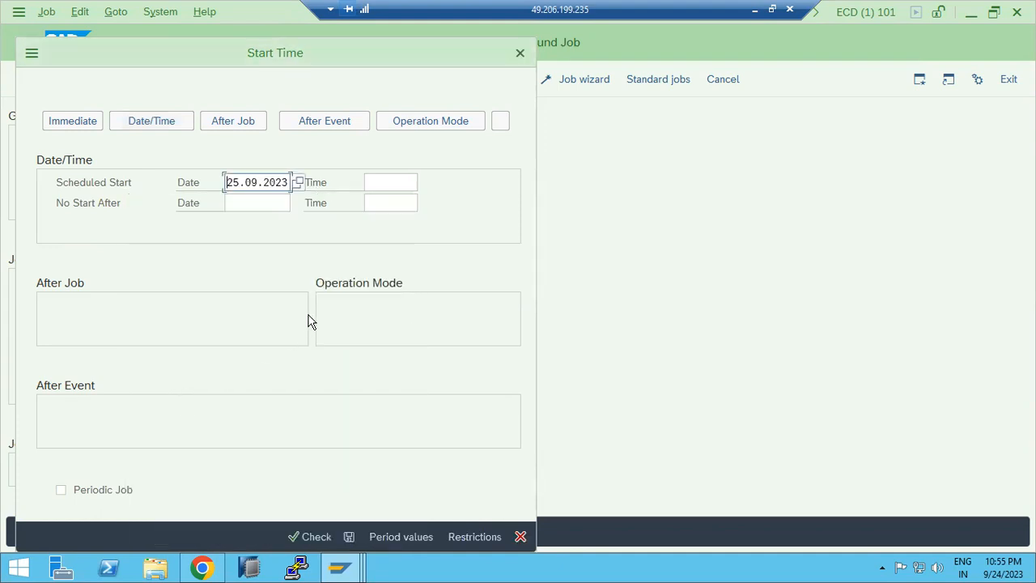
left_click(376, 186)
left_click(427, 186)
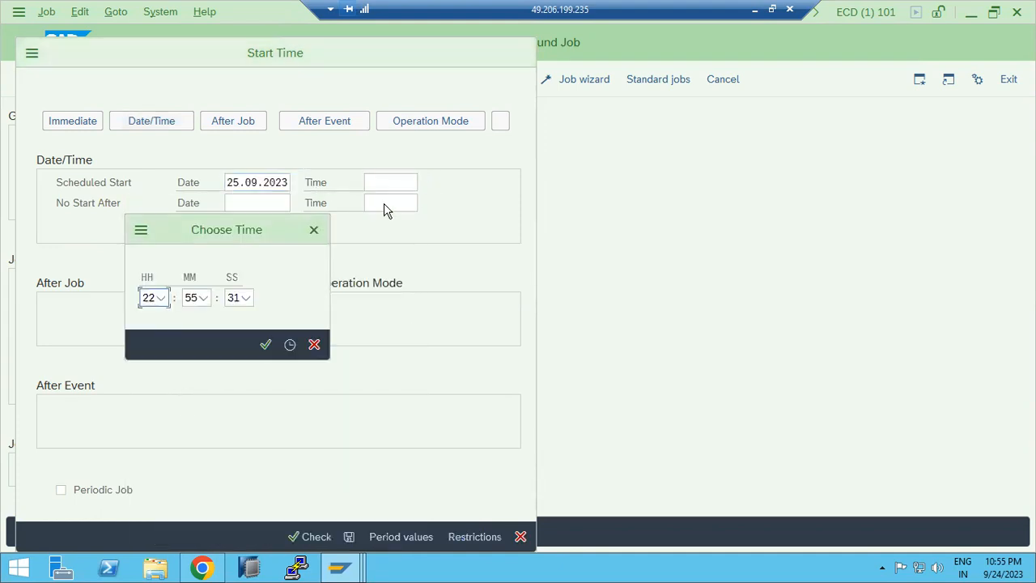
Step: Set the scheduled start time to 23:00:00 using the time picker
left_click(162, 298)
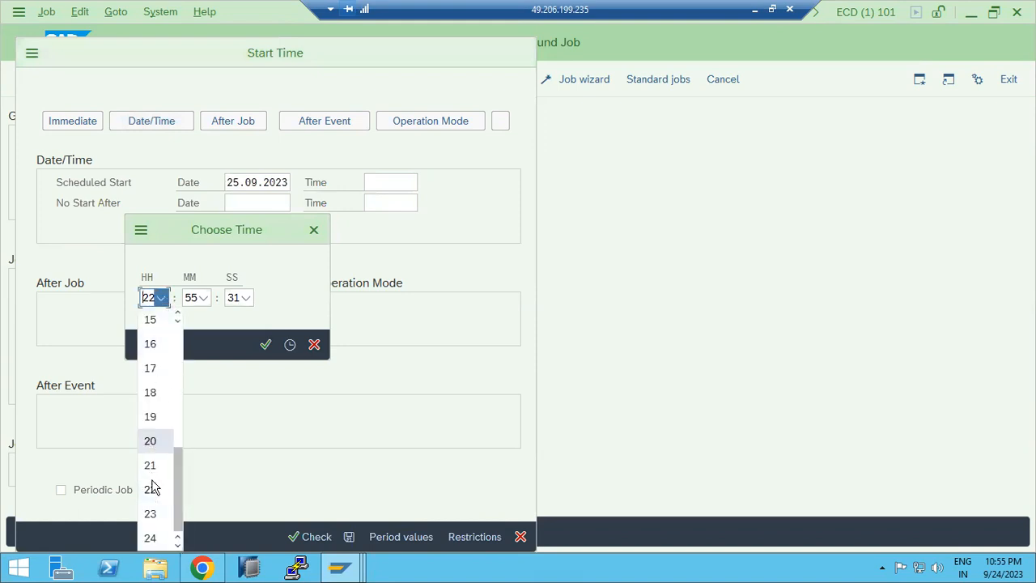
left_click(151, 515)
left_click(203, 297)
scroll(192, 330, "up", 10)
scroll(192, 331, "up", 3)
left_click(179, 319)
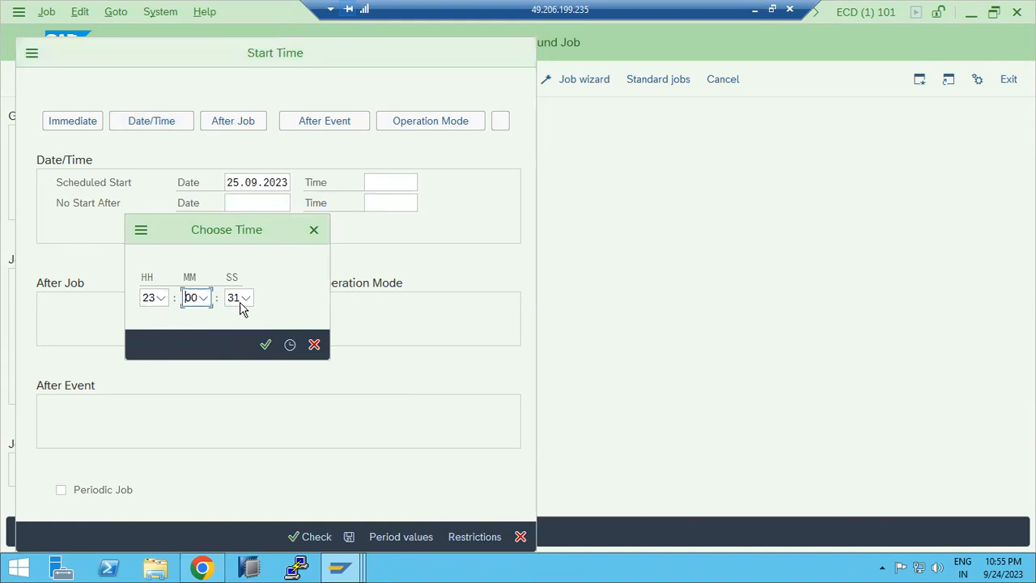
left_click(243, 298)
scroll(239, 333, "up", 10)
left_click(226, 323)
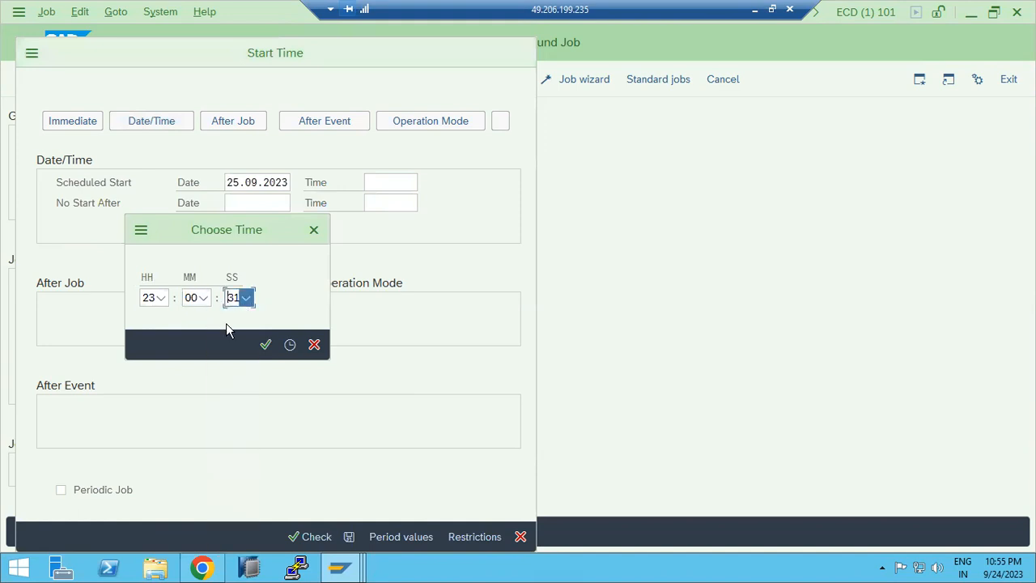
left_click(288, 347)
left_click(266, 345)
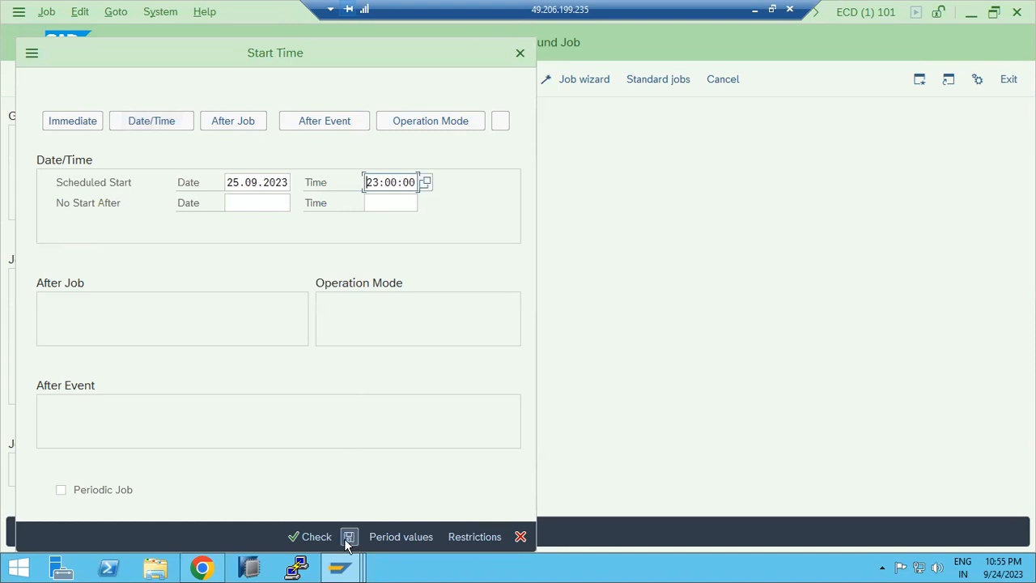
Step: Make the job periodic with a Daily period and save the start condition
left_click(380, 538)
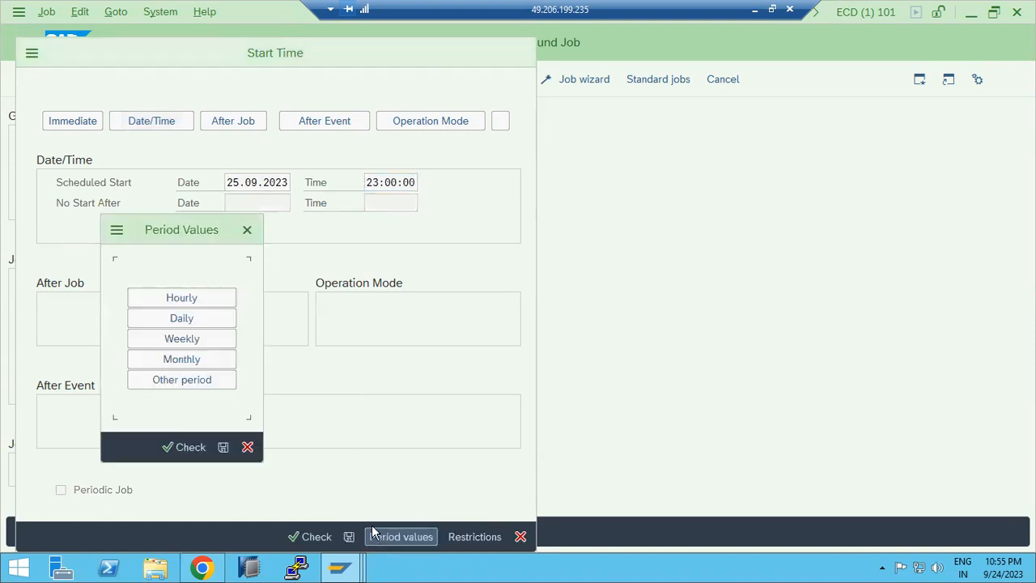
left_click(183, 320)
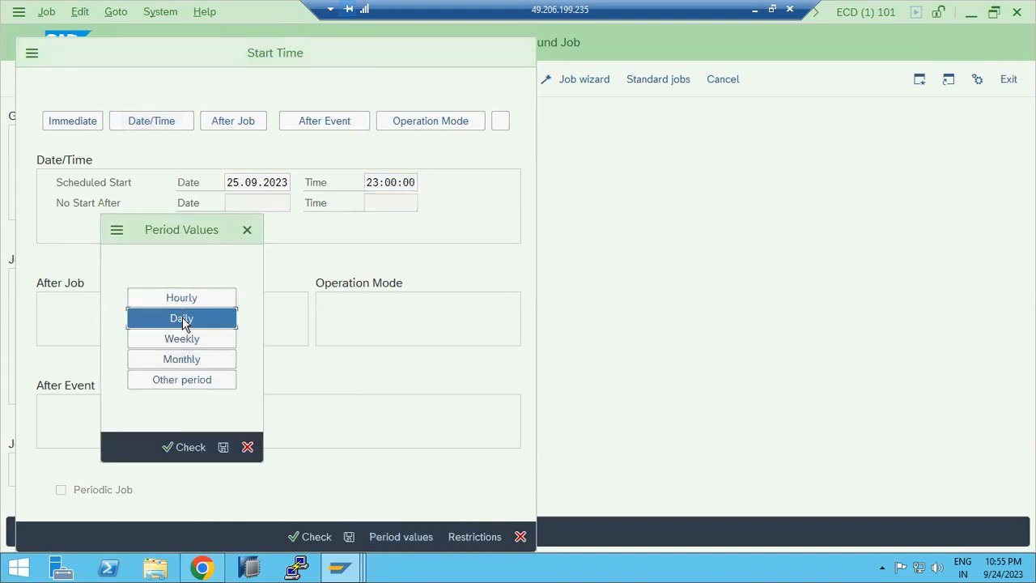
left_click(224, 446)
left_click(348, 537)
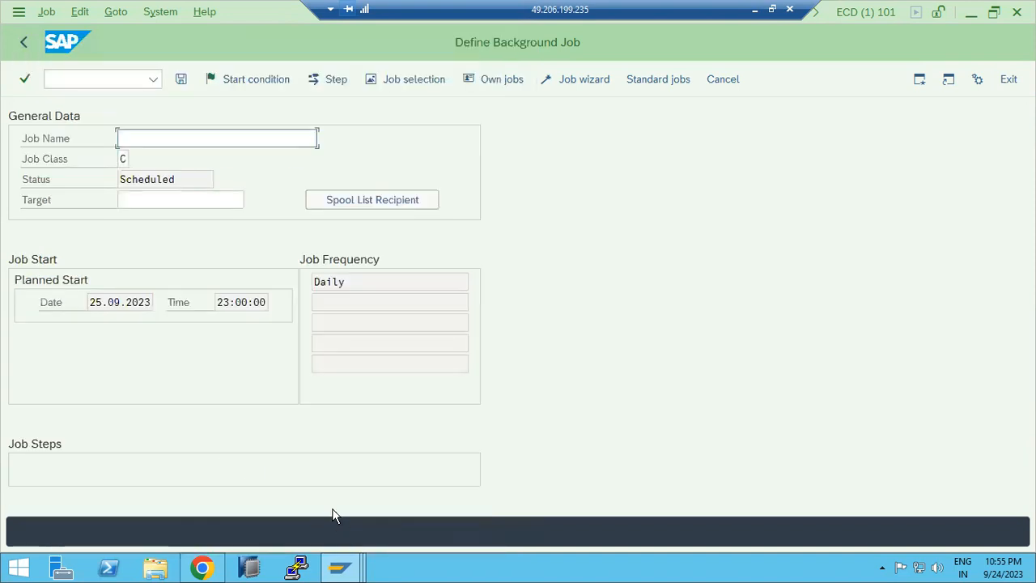
Step: Enter TEST1 as the background job name
left_click_drag(316, 282, 350, 284)
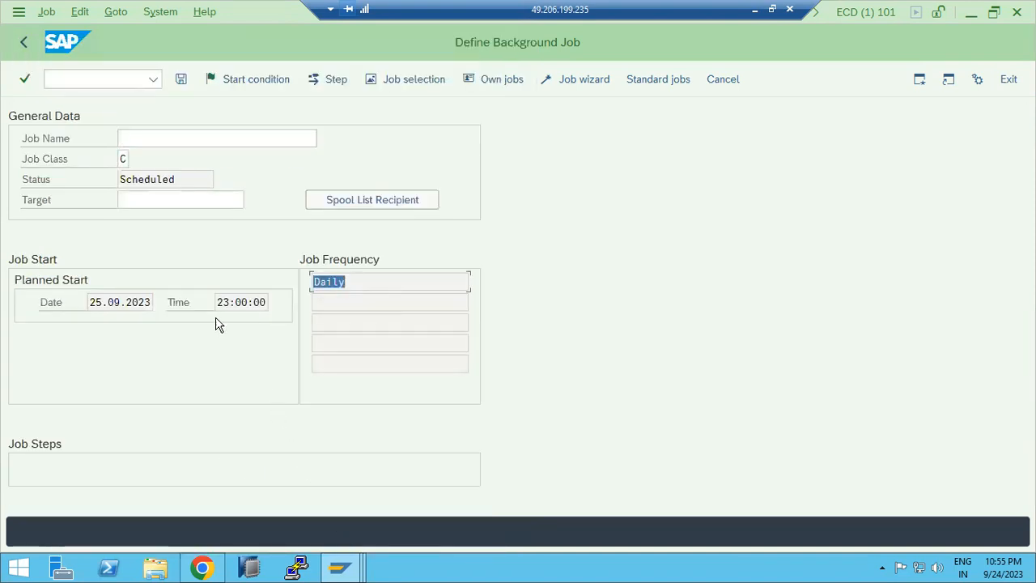
left_click_drag(218, 304, 234, 304)
left_click(153, 141)
type("test")
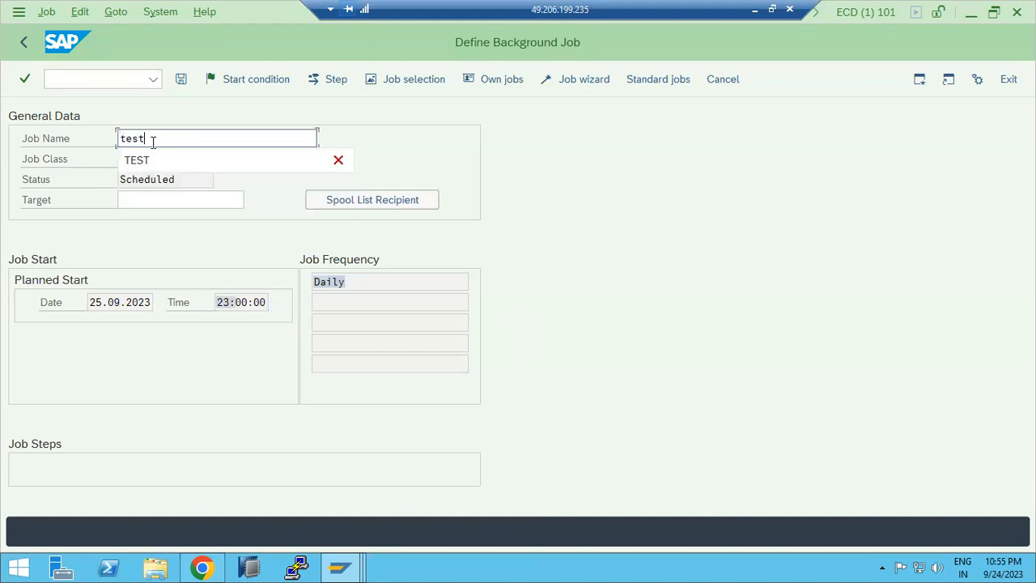
type("1")
Step: Add a job step running the RSADRCK2 ABAP program and save the TEST1 job
left_click(328, 79)
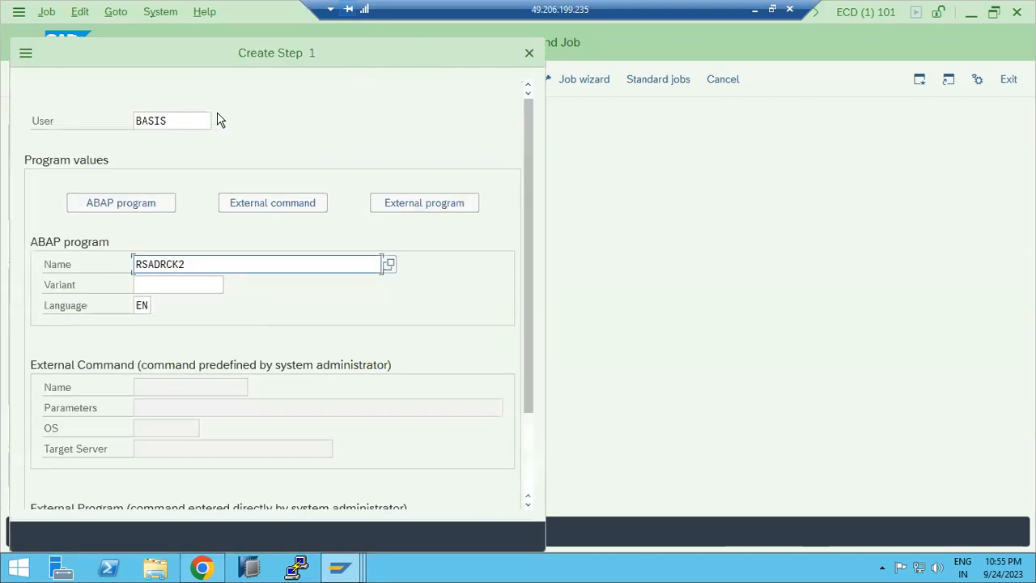
left_click(209, 284)
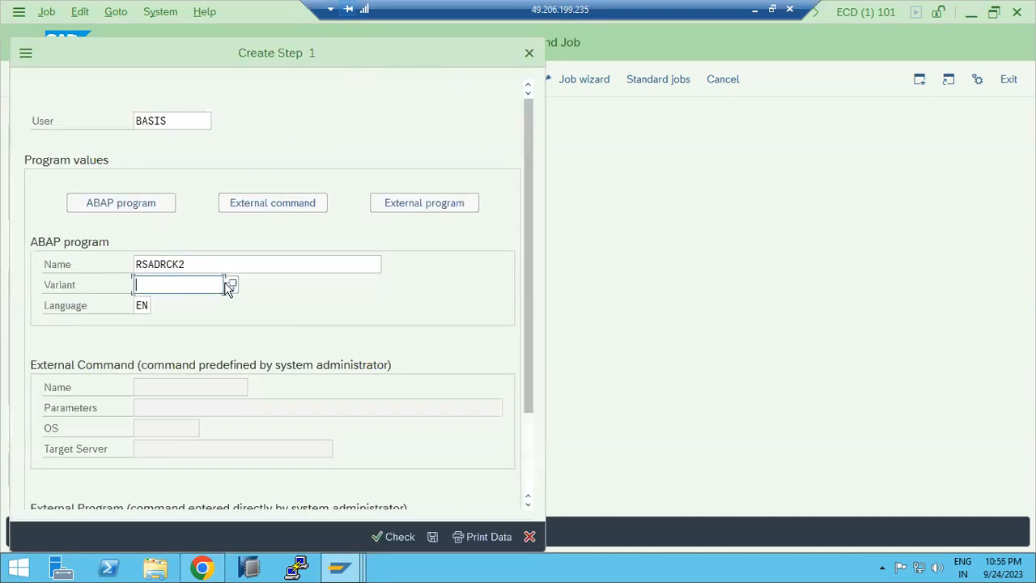
left_click(432, 536)
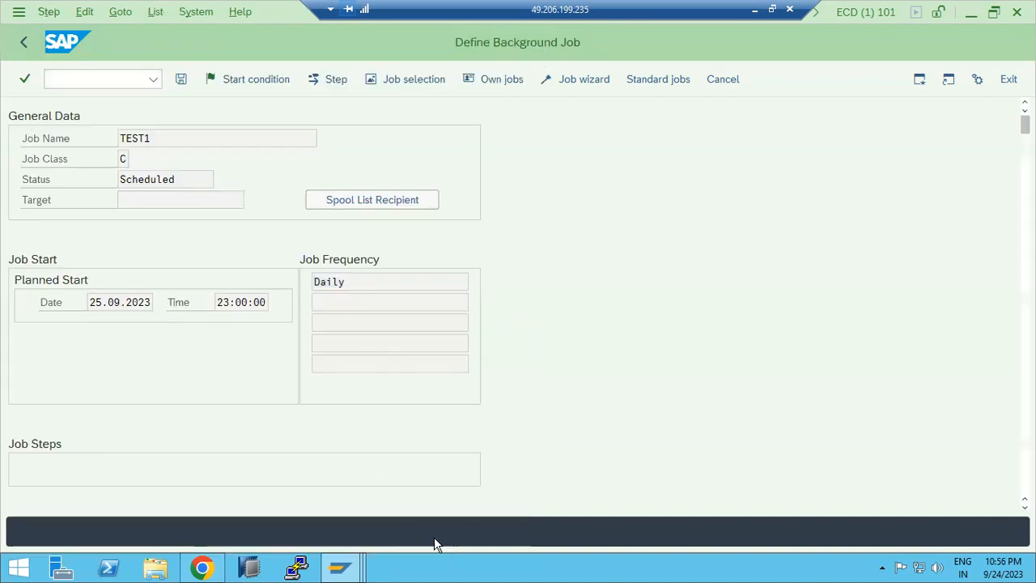
left_click(23, 42)
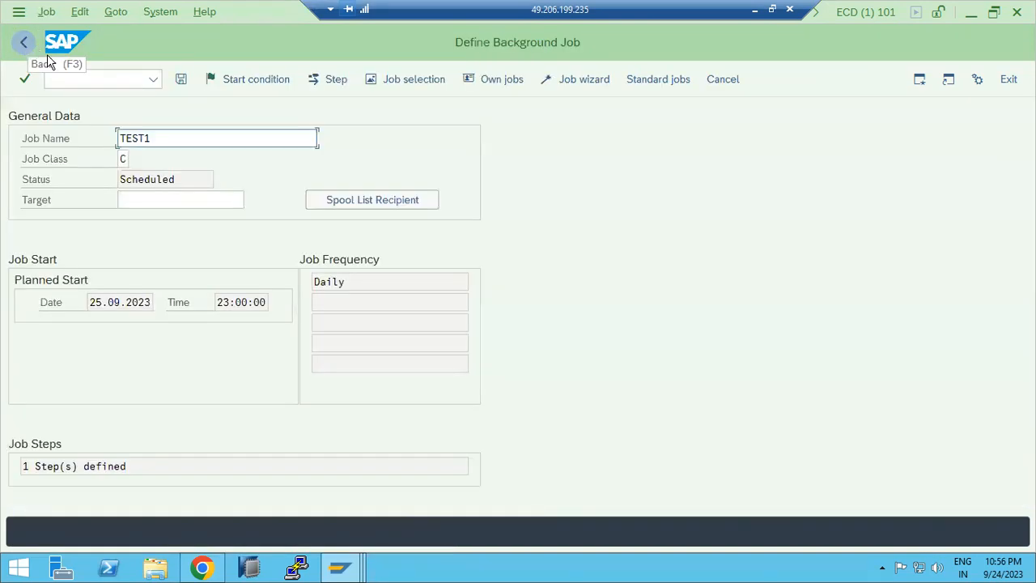
left_click(181, 79)
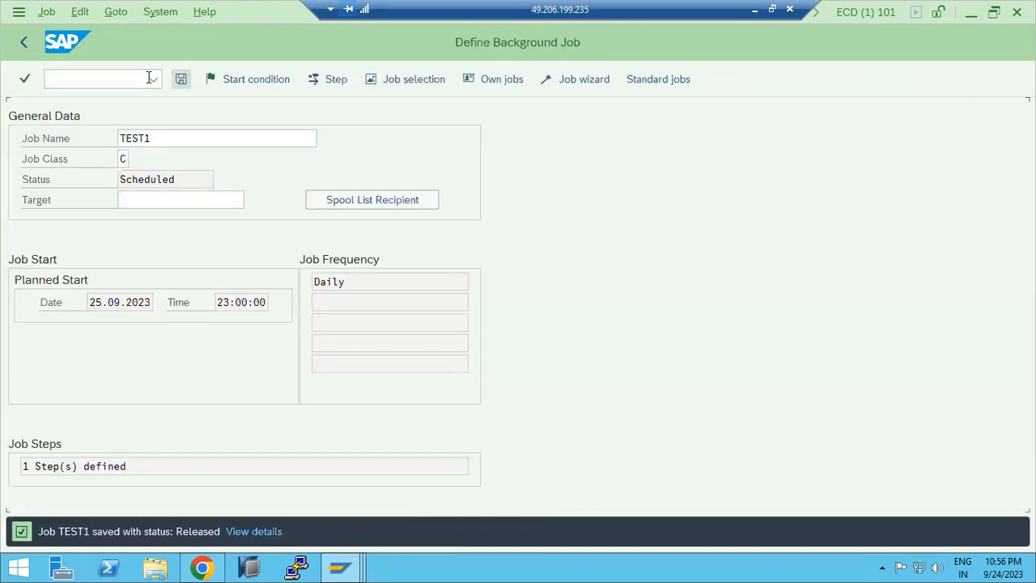
Step: Open transaction SM37, deselect the Finished status and execute the job selection
left_click(77, 78)
type("/nsm37")
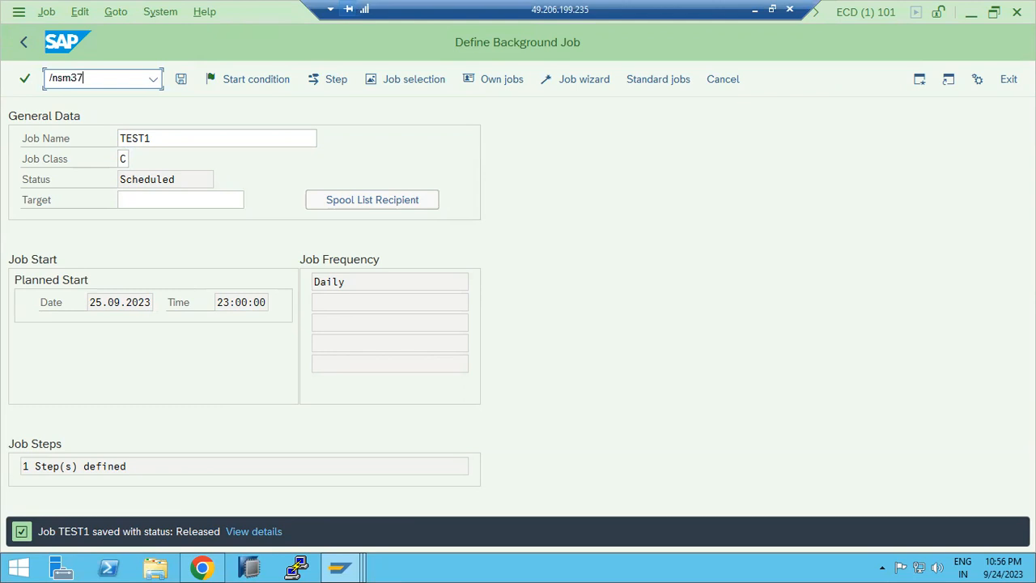
key("Return")
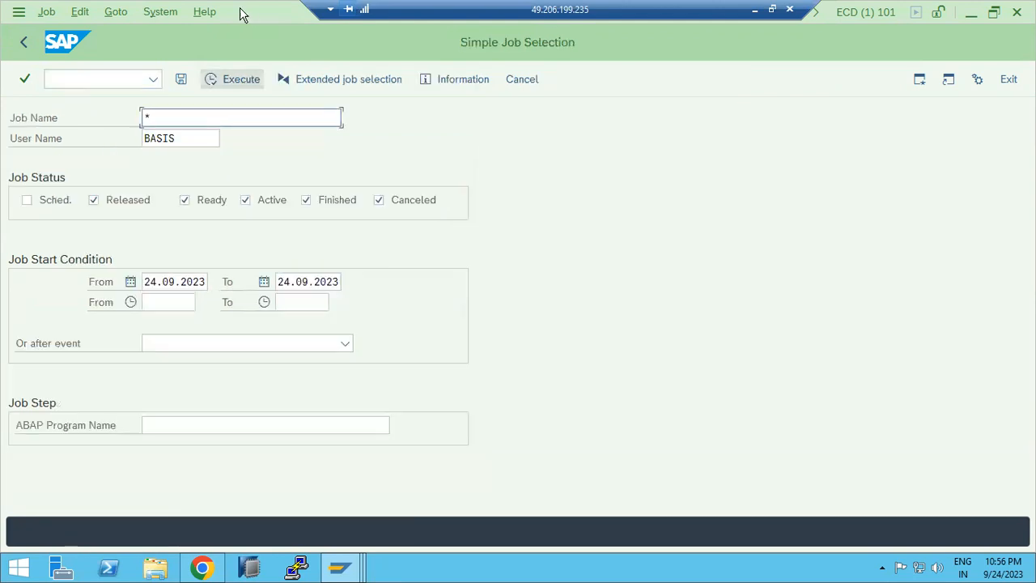
key("F8")
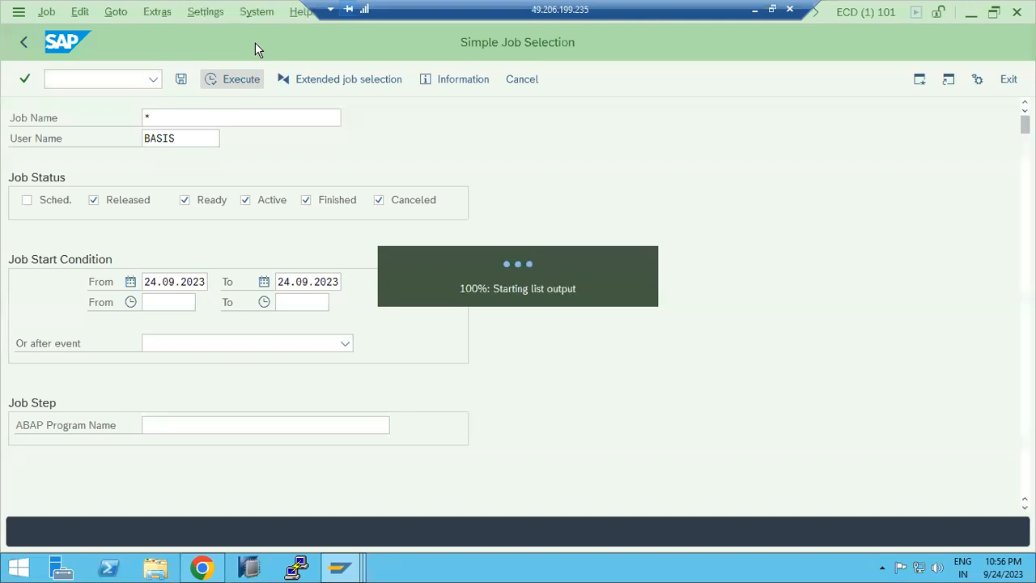
left_click(21, 41)
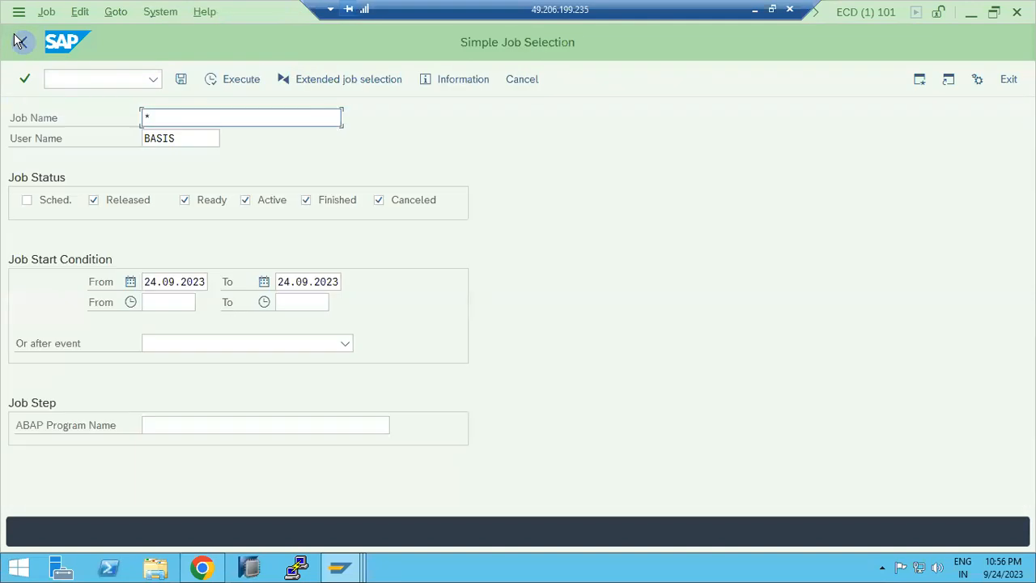
left_click(319, 203)
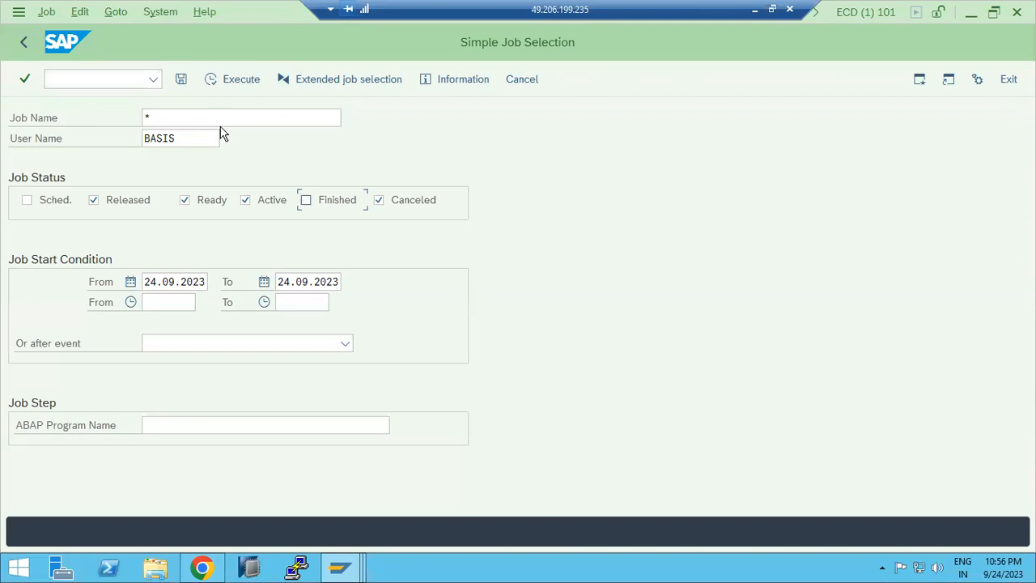
key("F8")
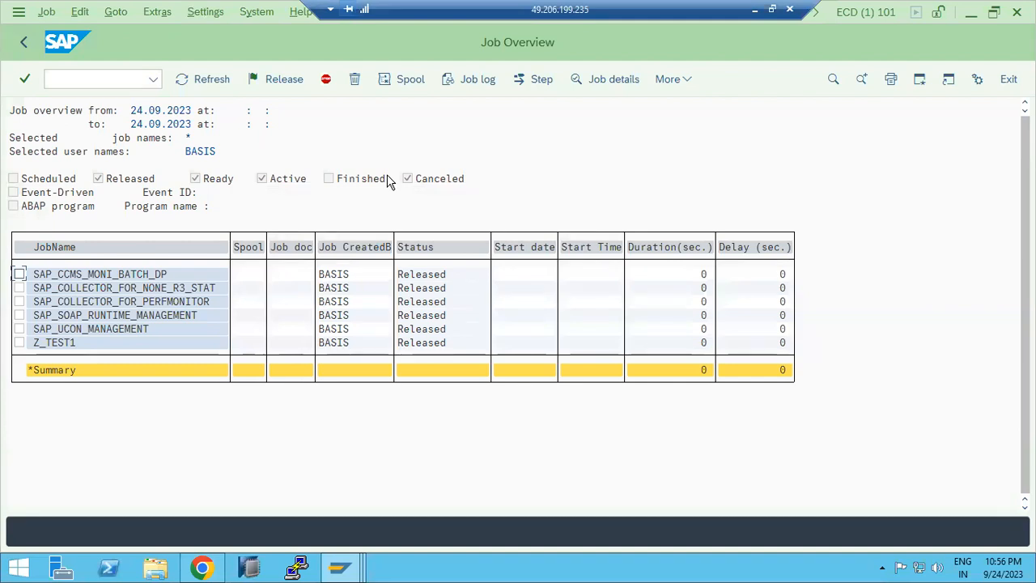
Step: Return to transaction SM36 from the job overview
left_click(112, 74)
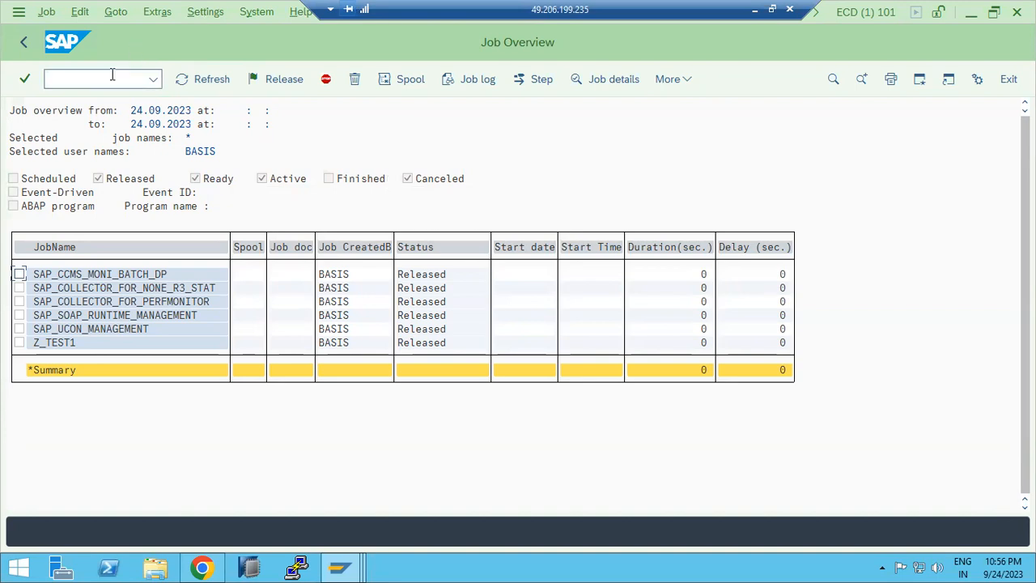
type("/nsm36")
key("Return")
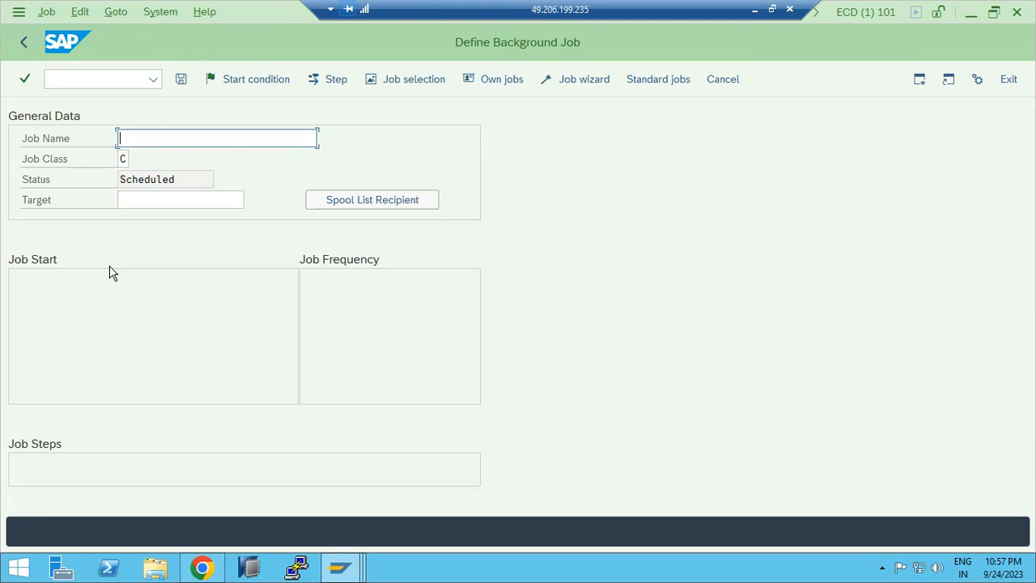
Step: Open the ABAP Editor with SE38 and display the RSADRCK2 source code
left_click(68, 74)
type("/n")
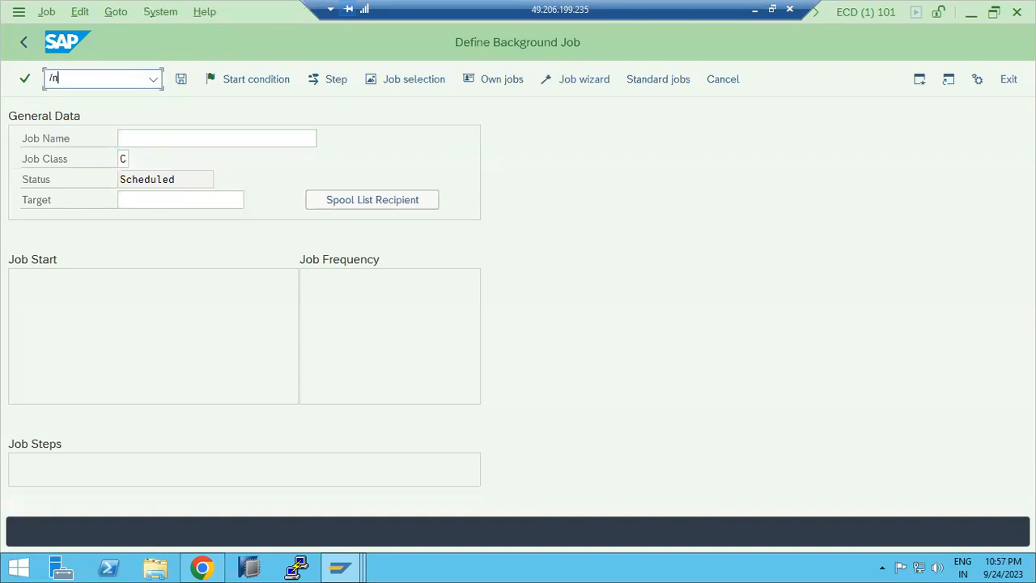
type("se38")
key("Return")
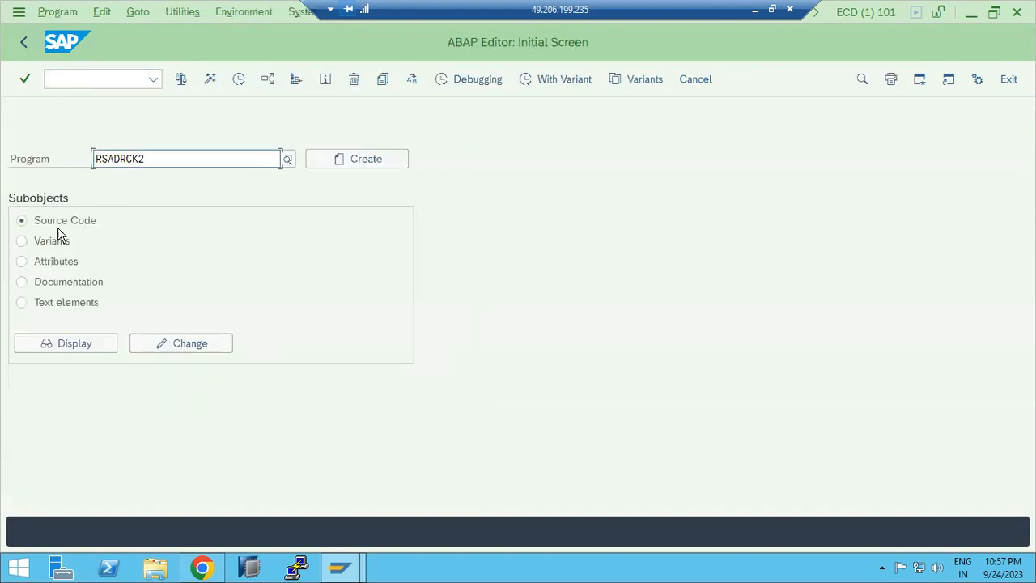
left_click(76, 342)
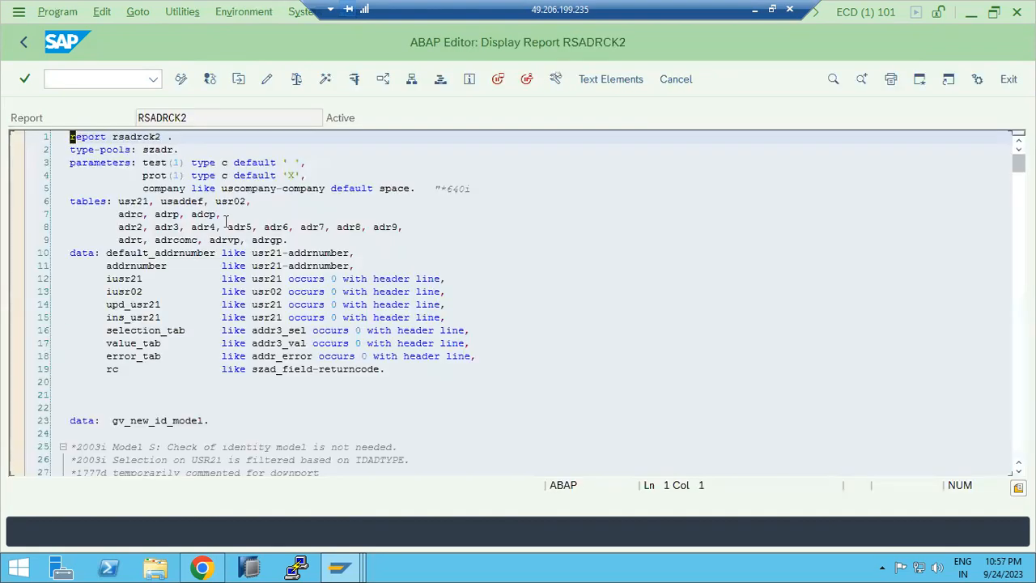
Step: Browse the RSADRCK2 source code, then go back to the SAP Easy Access menu
scroll(207, 288, "down", 20)
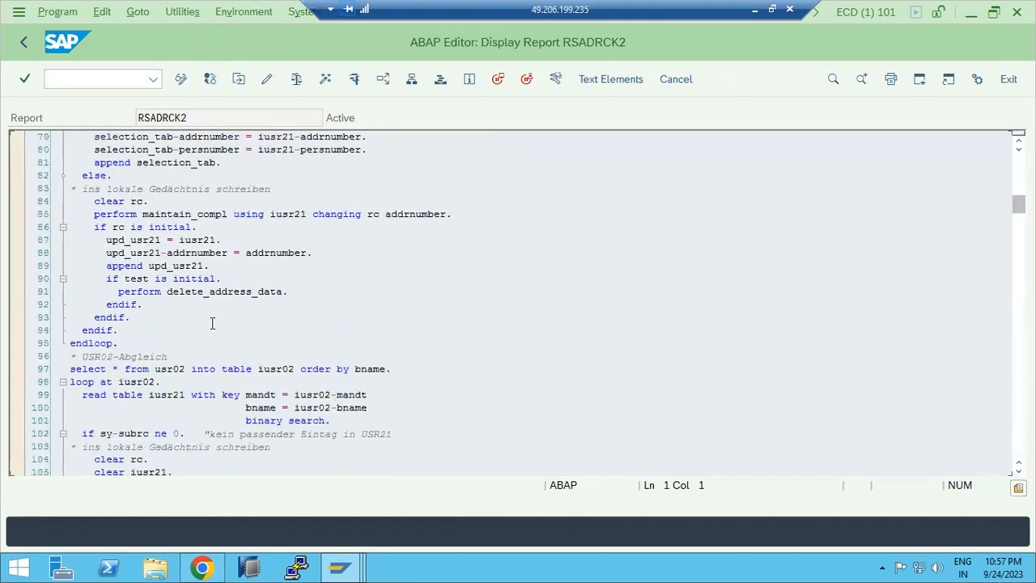
scroll(212, 323, "down", 20)
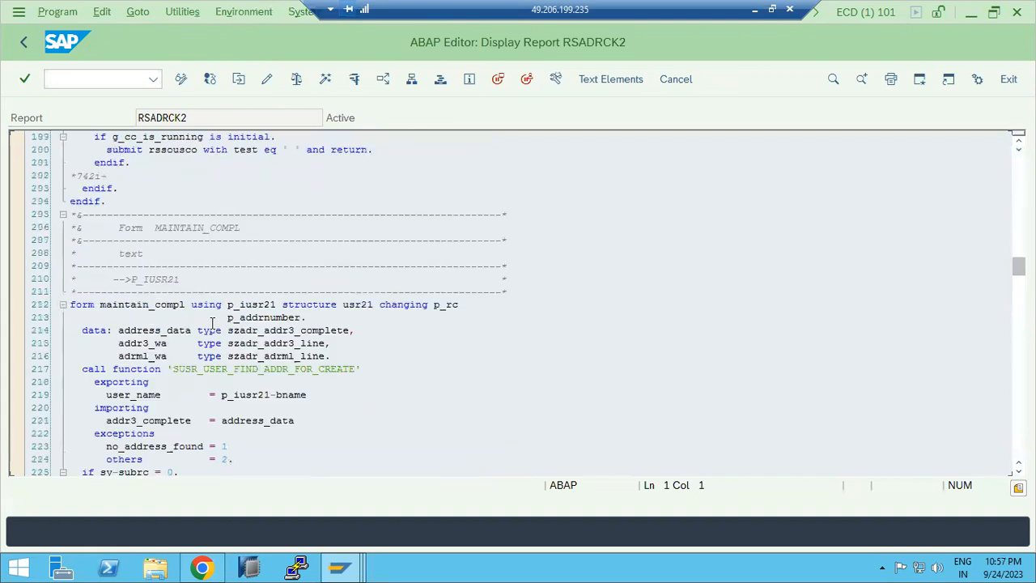
scroll(212, 323, "down", 15)
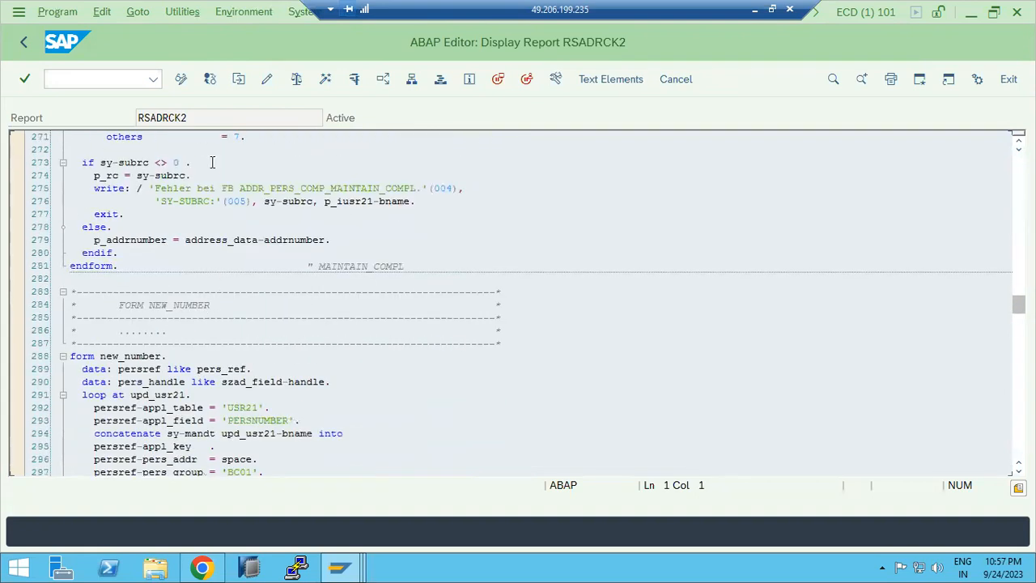
double_click(144, 121)
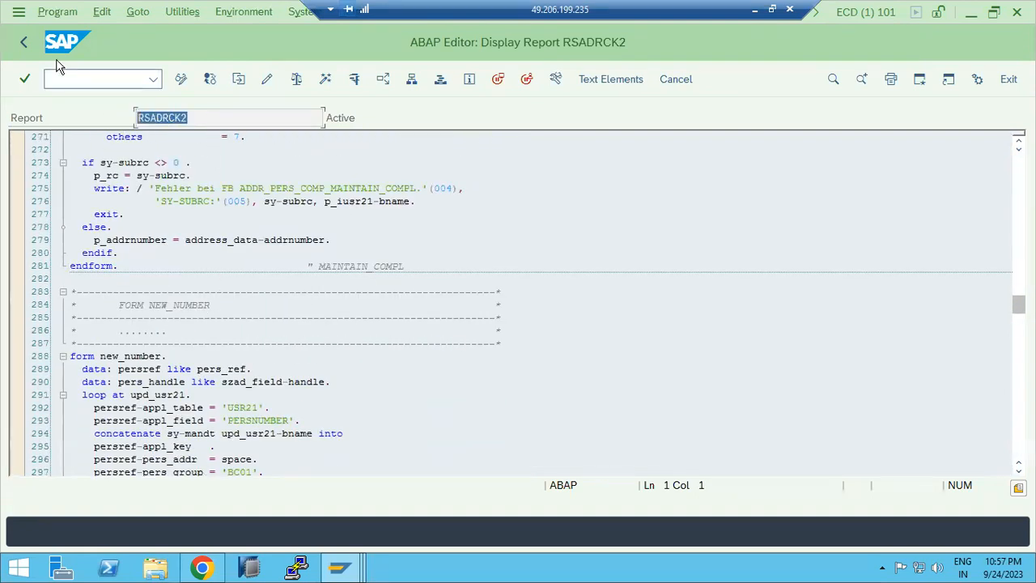
left_click(22, 42)
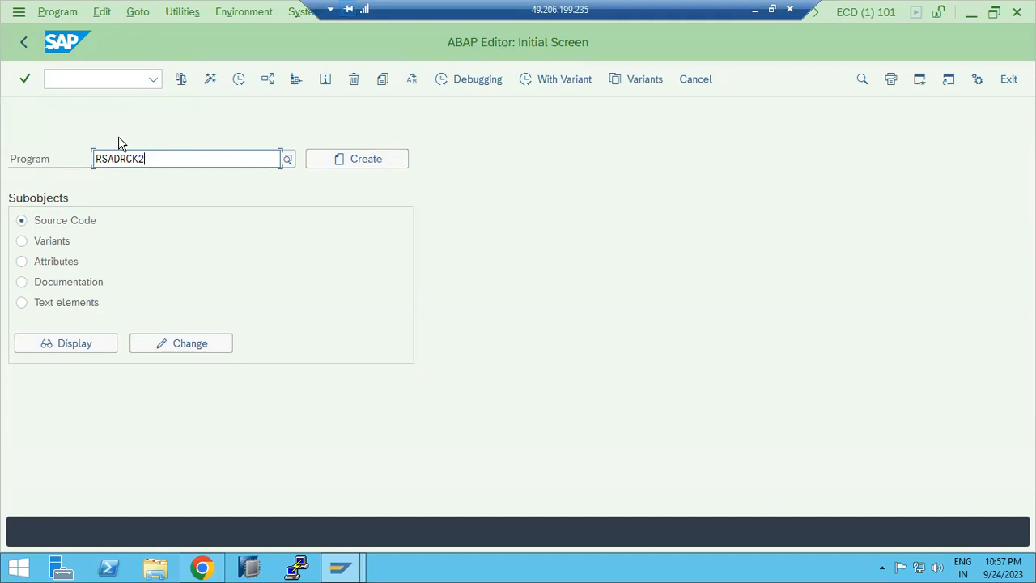
left_click(26, 42)
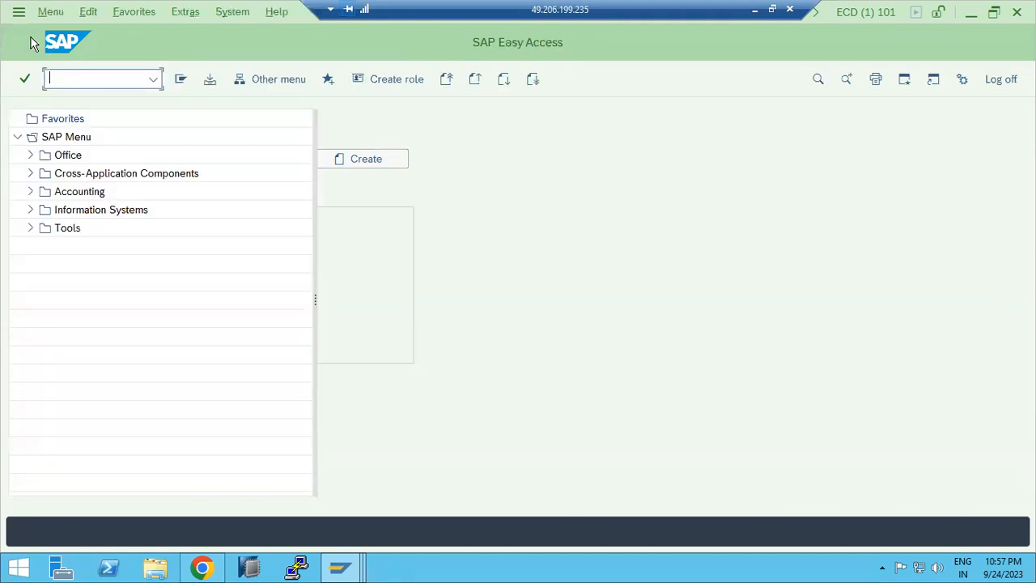
Step: Open transaction SM36, enter the job name test1 and start defining a job step
type("se38")
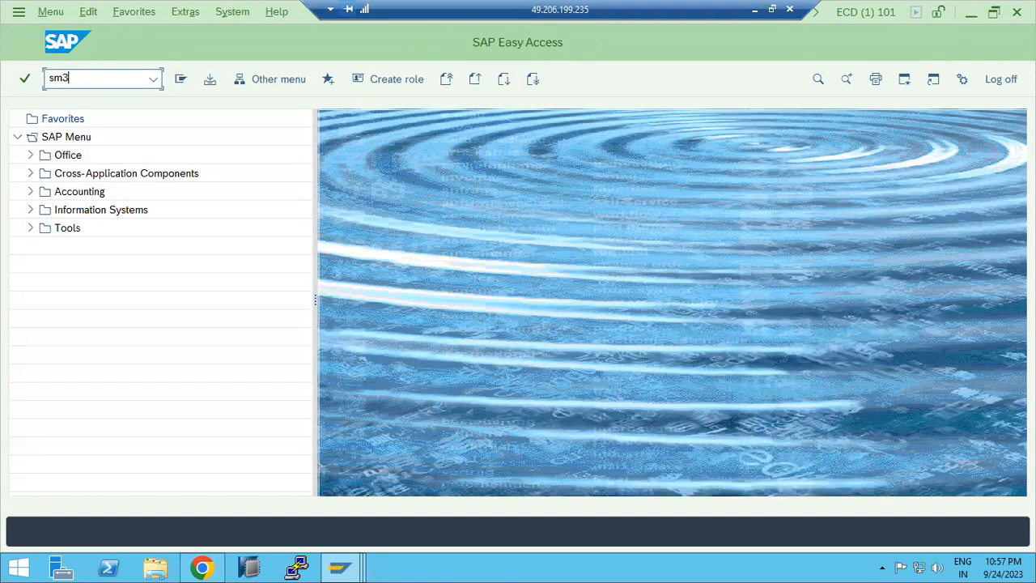
key("Return")
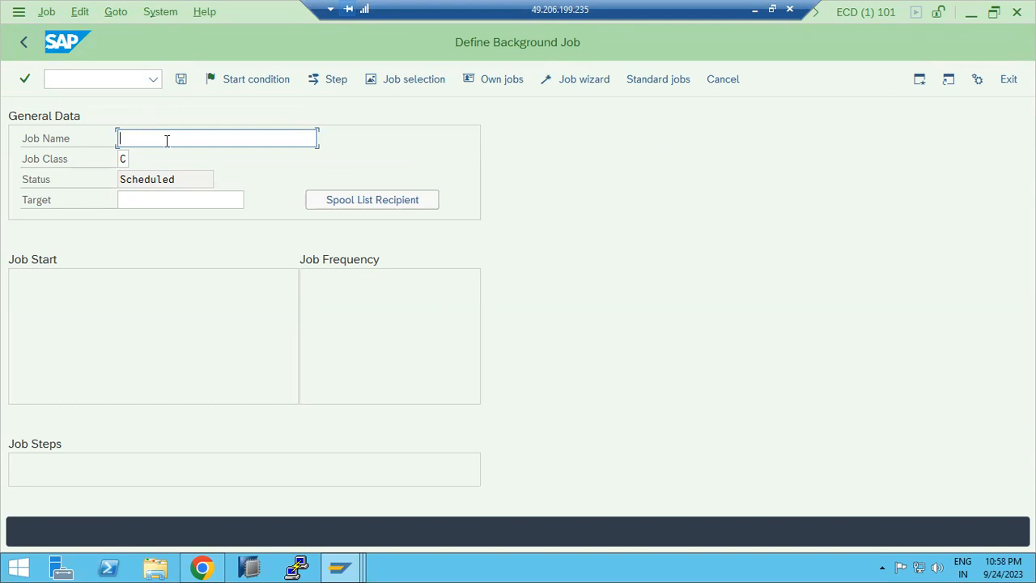
type("test1")
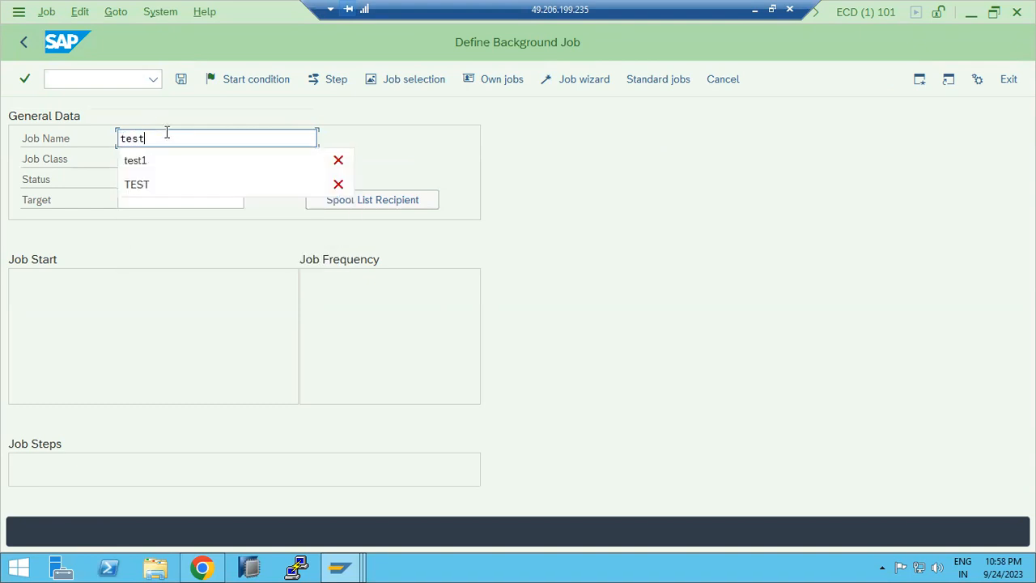
key("Return")
key("shift+F2")
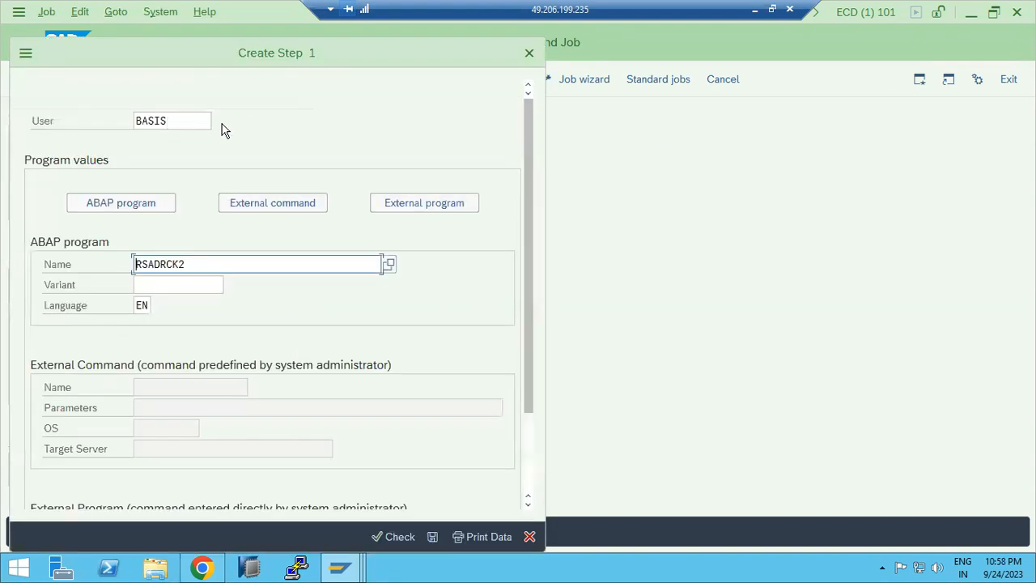
Step: Switch the step to an external command and pick PING from the command list
left_click(261, 203)
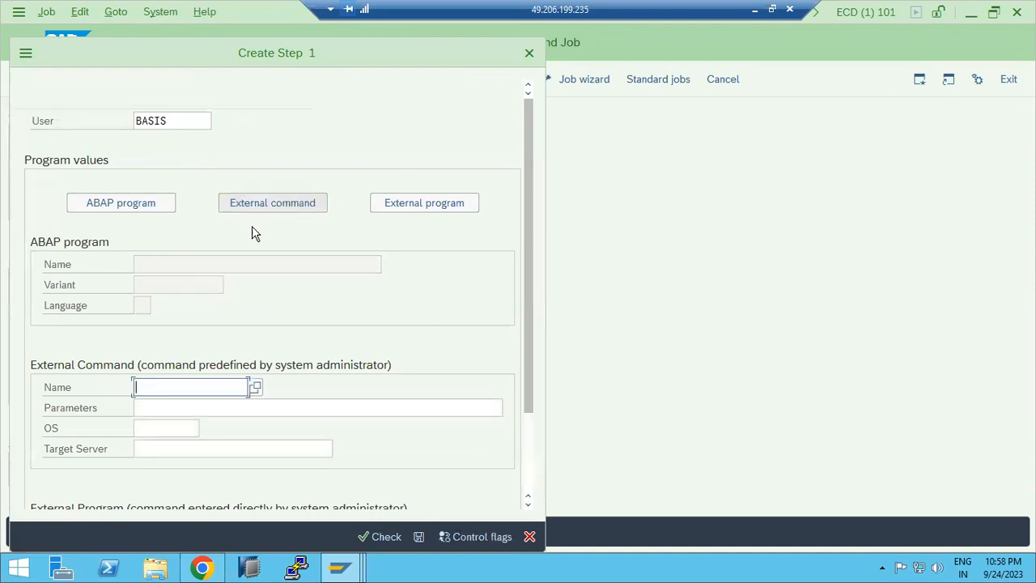
left_click(252, 389)
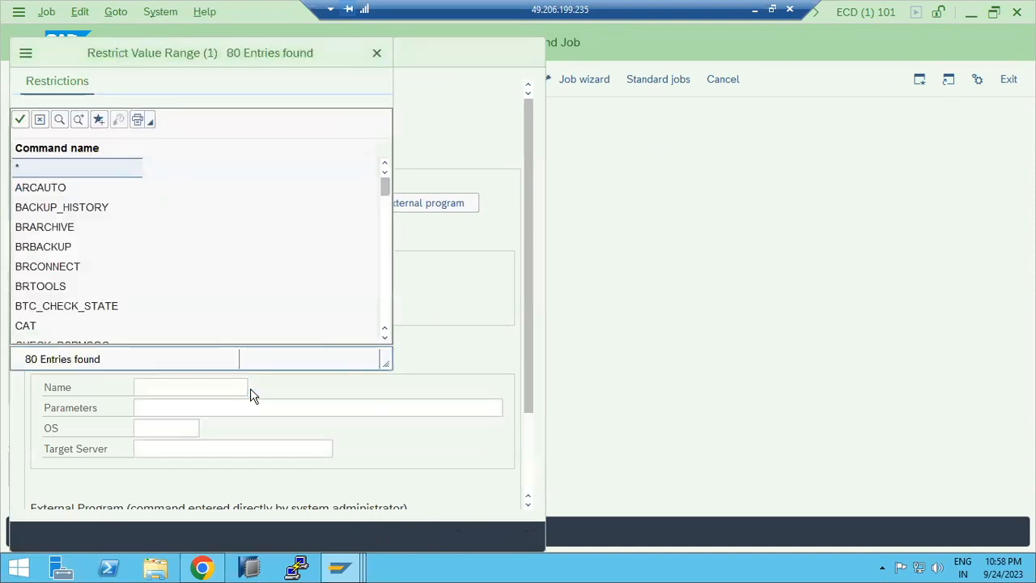
scroll(85, 265, "down", 7)
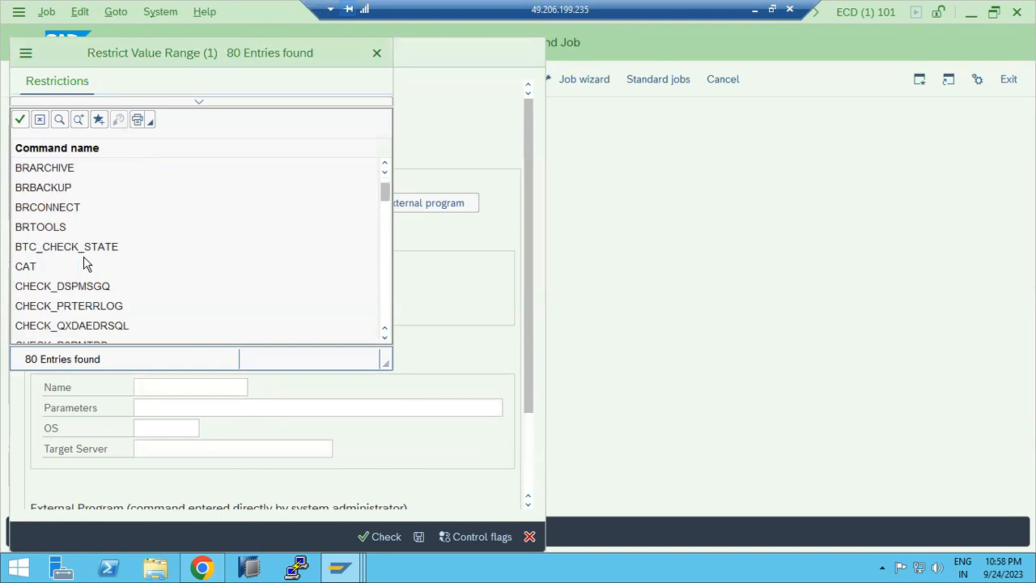
scroll(85, 265, "down", 7)
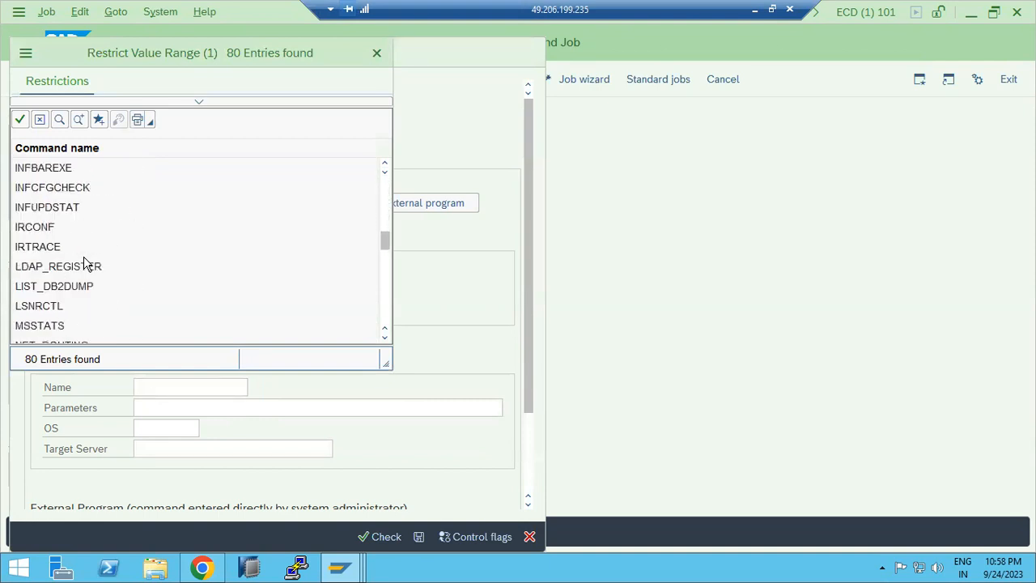
scroll(85, 264, "down", 1)
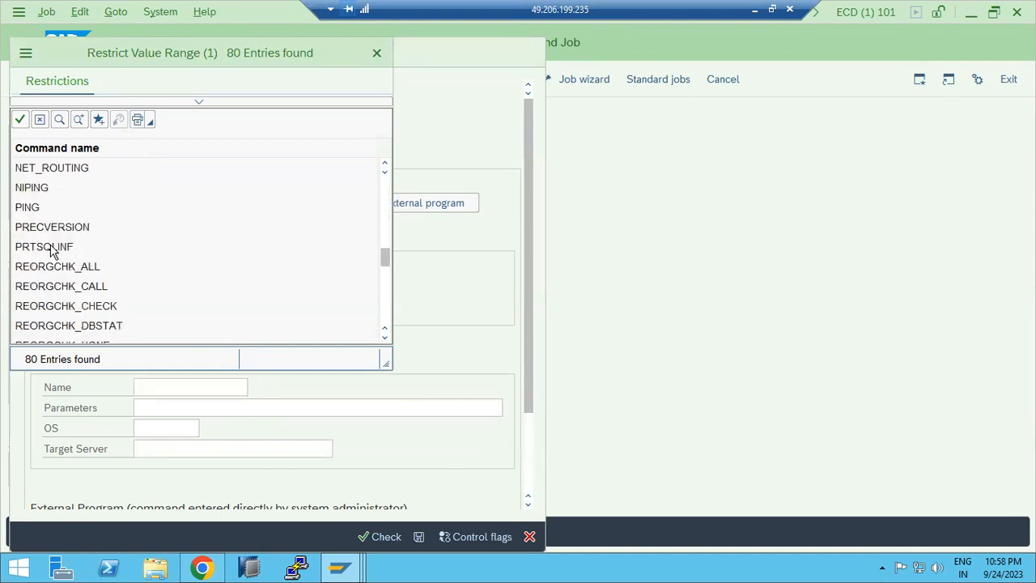
double_click(34, 209)
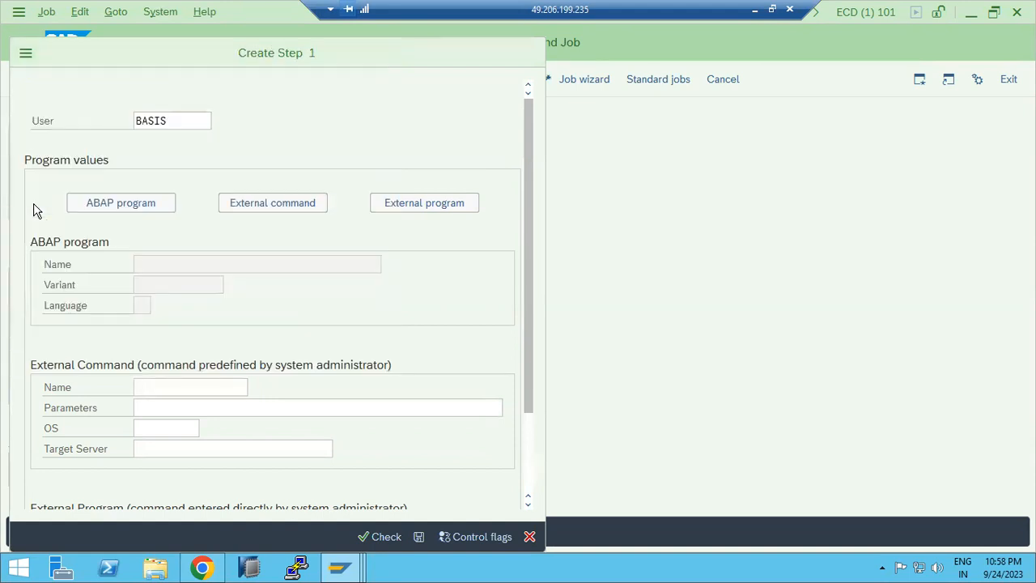
Step: Set the command's operating system to ANYOS, save the step and return to the job definition
left_click(169, 412)
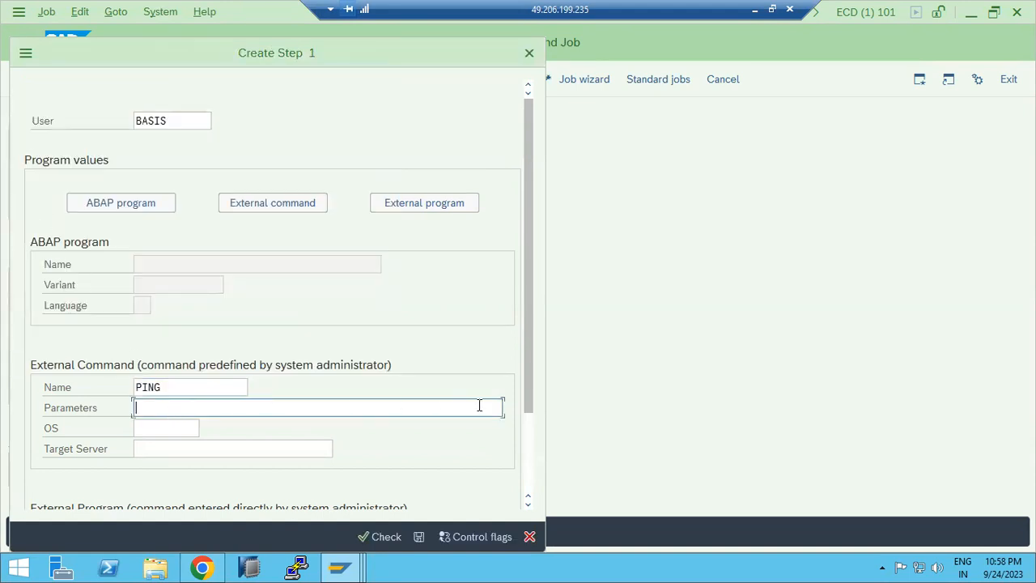
left_click(179, 427)
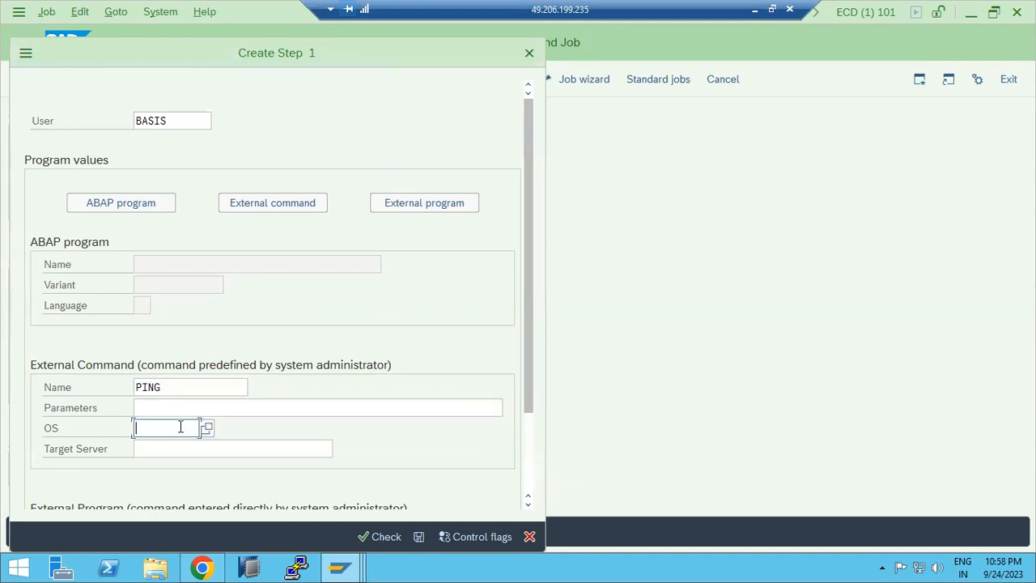
left_click(205, 427)
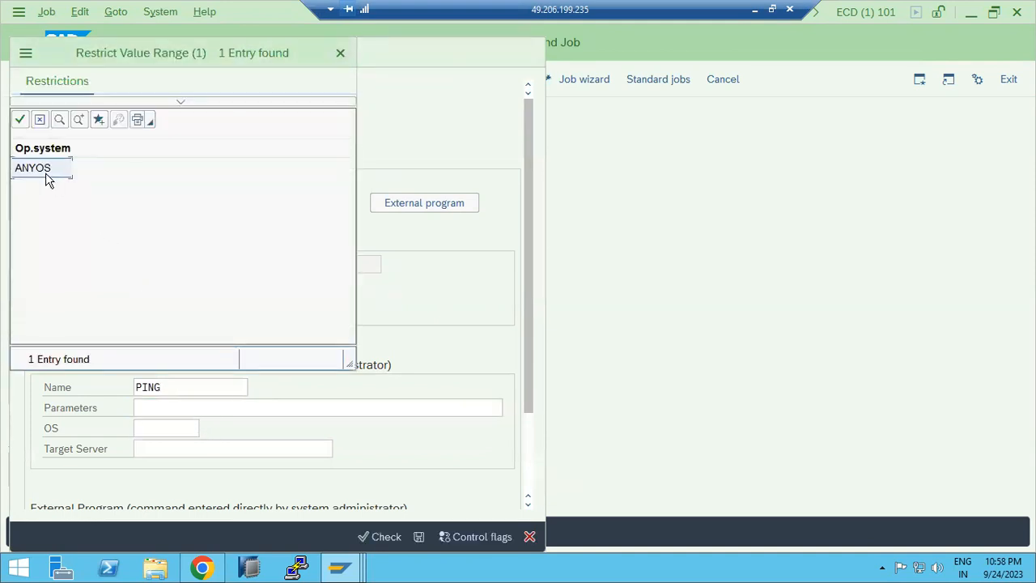
double_click(47, 175)
left_click(139, 449)
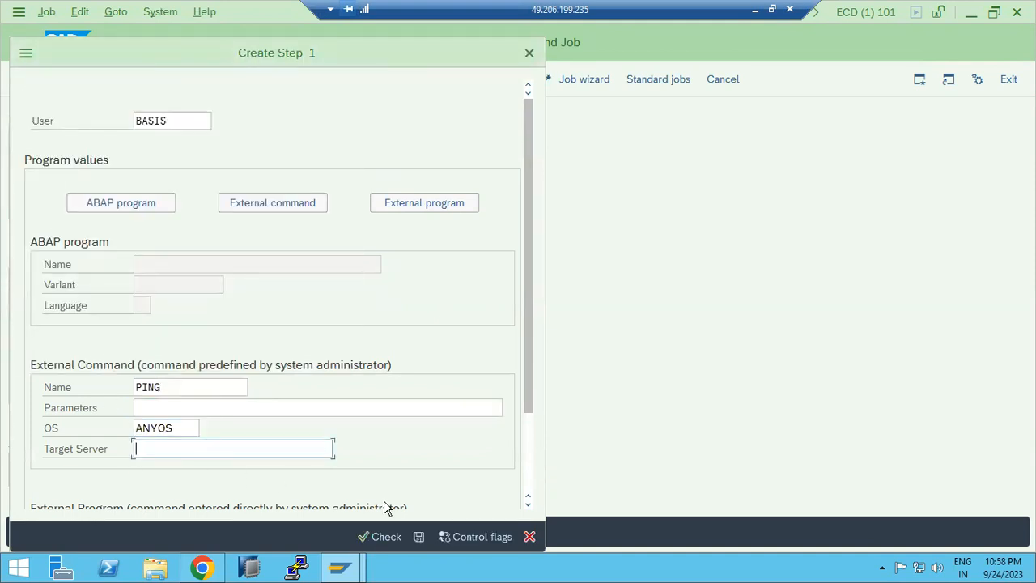
left_click(420, 535)
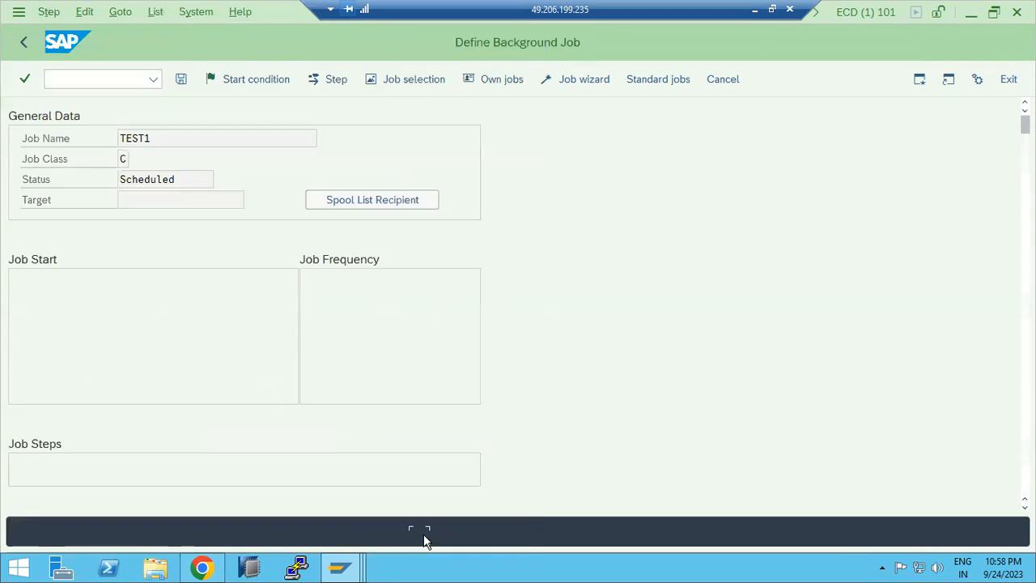
left_click(22, 44)
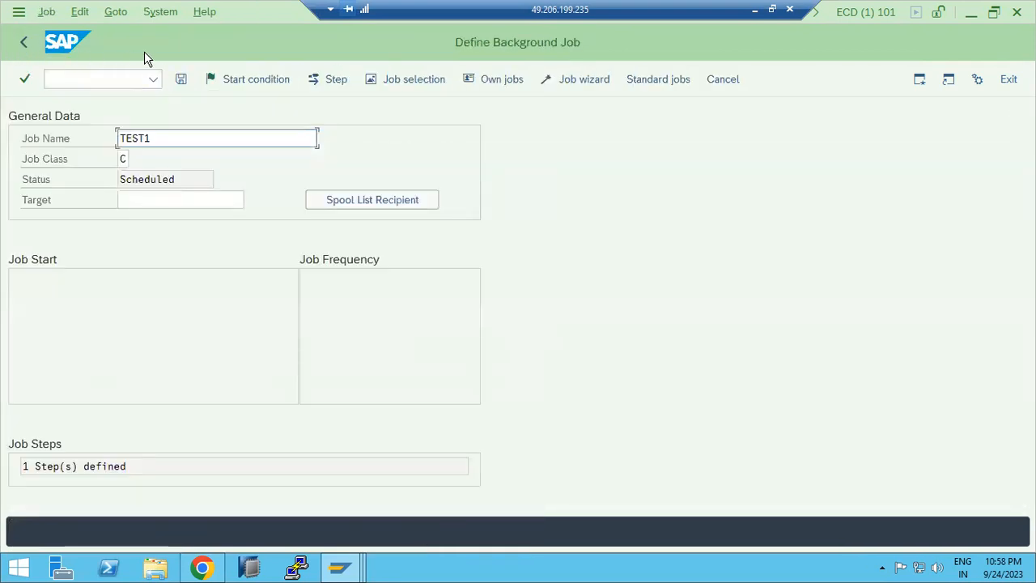
Step: Set the job's start condition to Immediate and save the background job
left_click(247, 79)
left_click(94, 129)
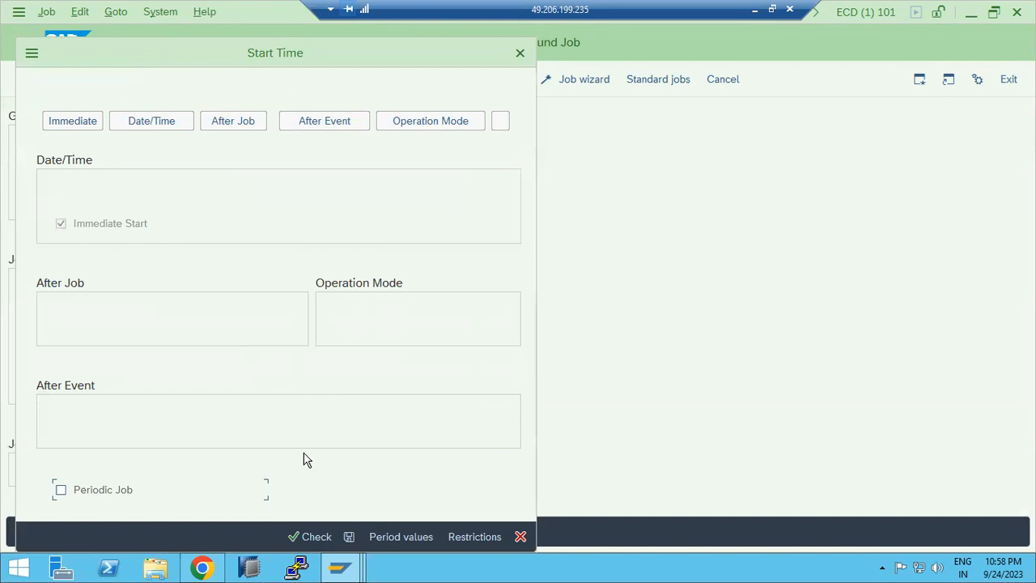
left_click(349, 538)
key("ctrl+s")
Step: Open transaction SM37 and run the job selection for job name test1
left_click(23, 44)
type("sm37")
key("Return")
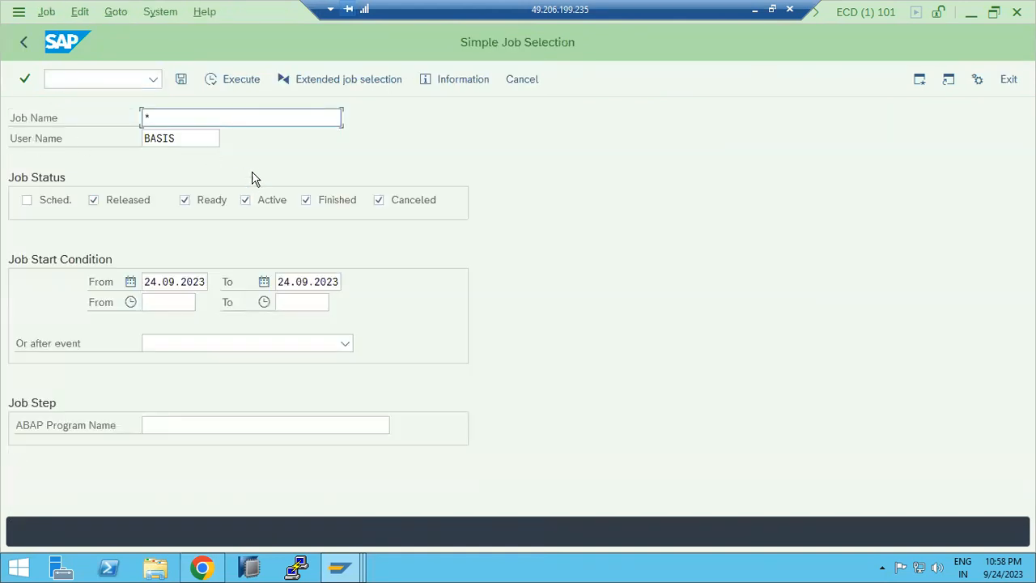
left_click(160, 117)
key("BackSpace")
type("test1")
key("F8")
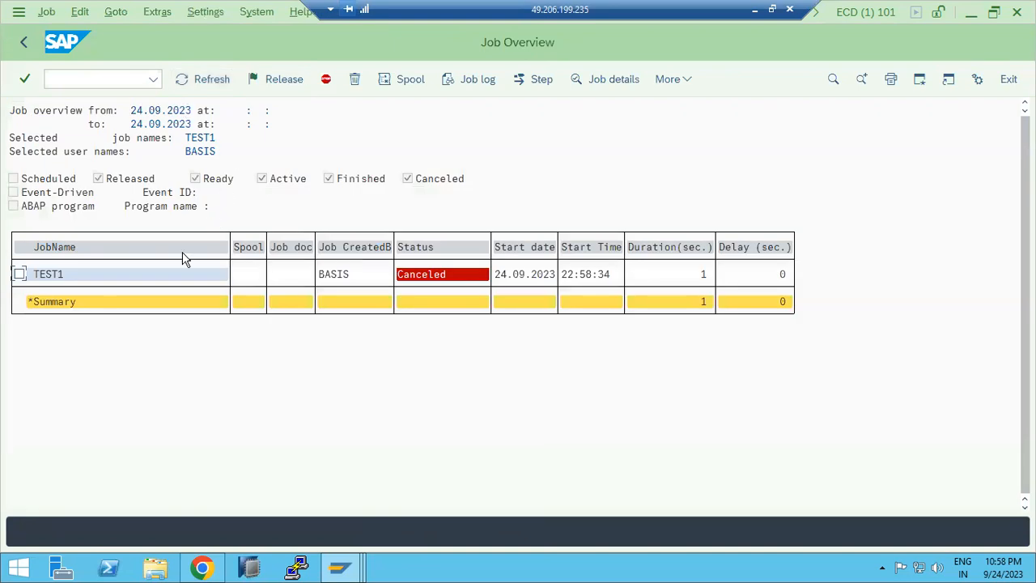
Step: Select the TEST1 job and read through its job log
left_click(47, 275)
key("ctrl+F8")
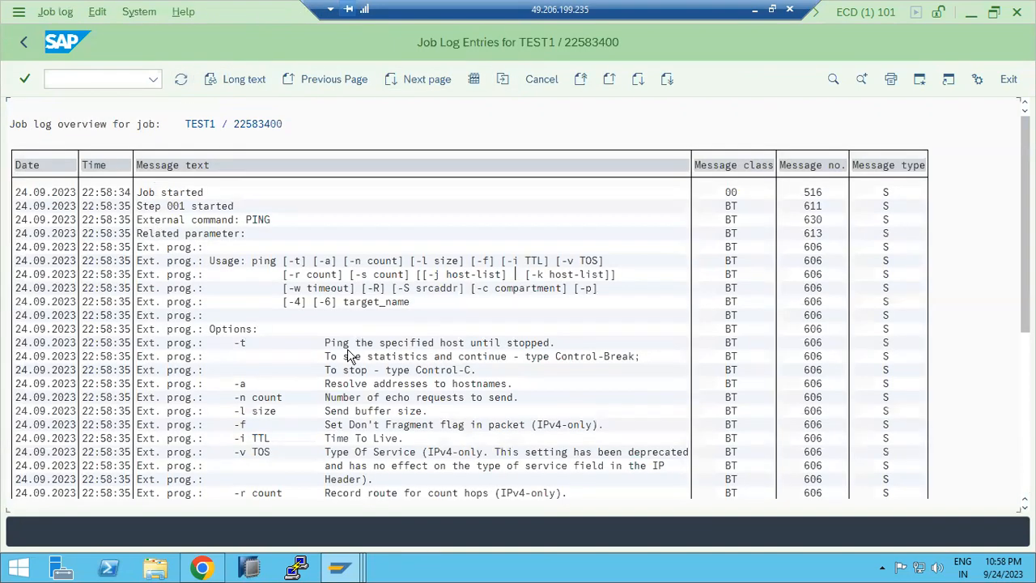
scroll(346, 474, "down", 4)
scroll(340, 480, "down", 5)
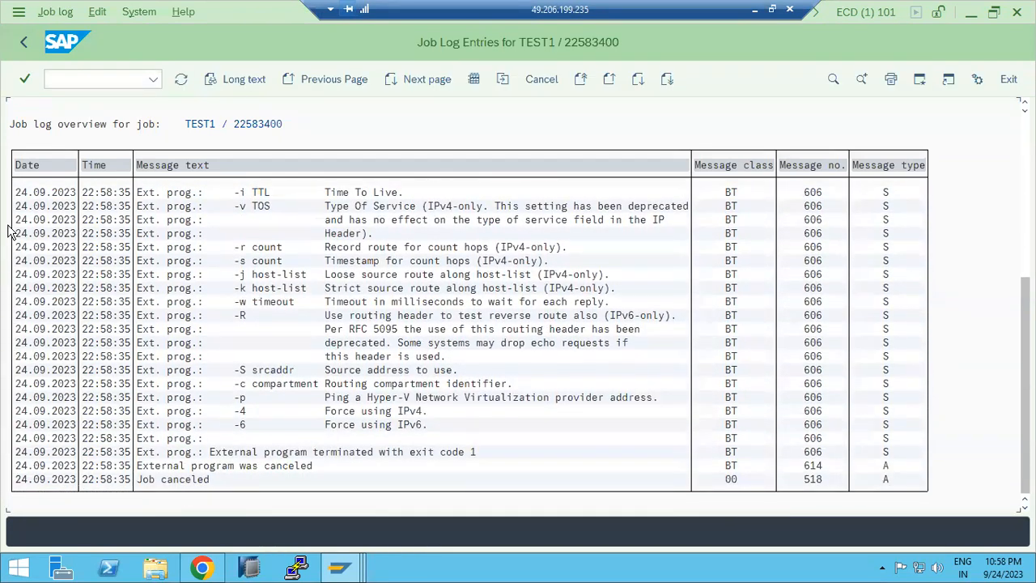
Step: Go back to SAP Easy Access and open transaction SM36 again
left_click(23, 44)
left_click(23, 45)
left_click(21, 45)
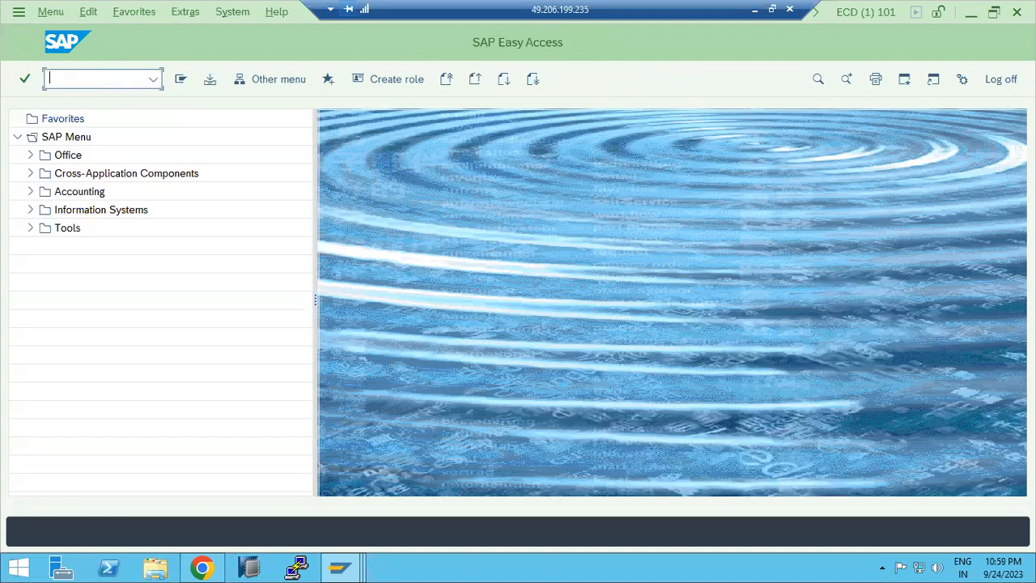
type("sm36")
key("Return")
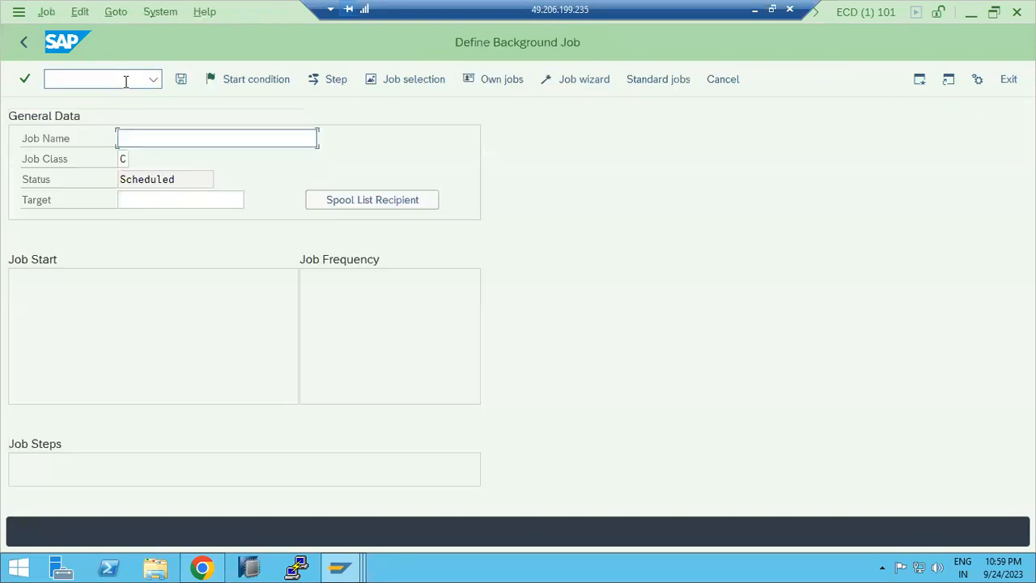
Step: Examine the ABAP program, external command and external program options in a new job step, then cancel the dialog
key("F5")
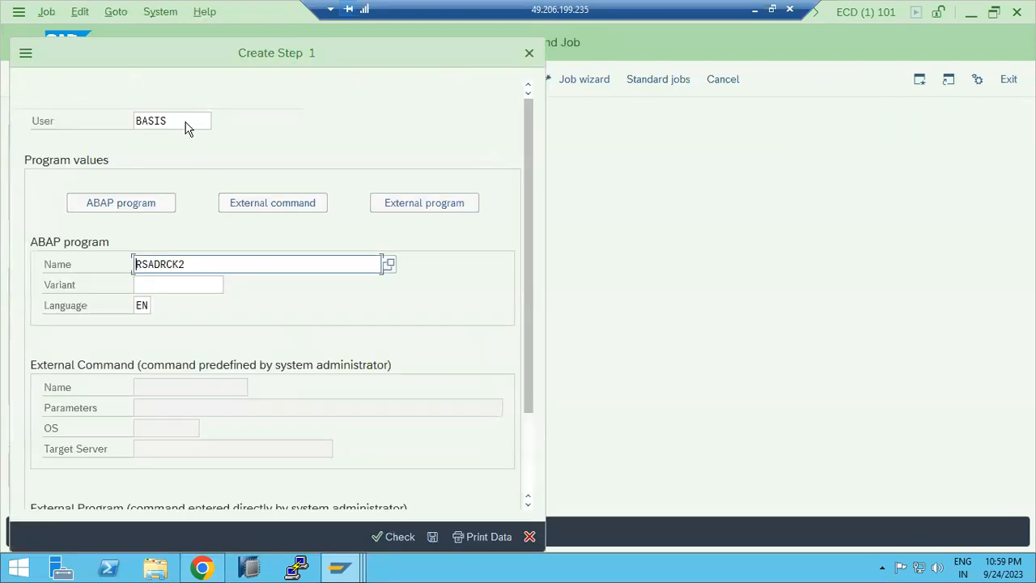
left_click(266, 202)
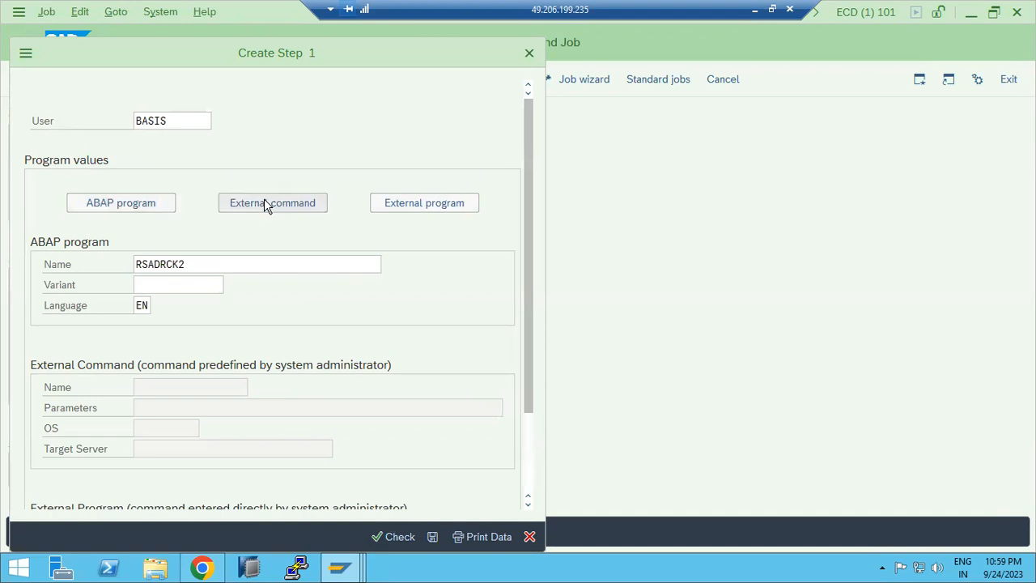
left_click(423, 206)
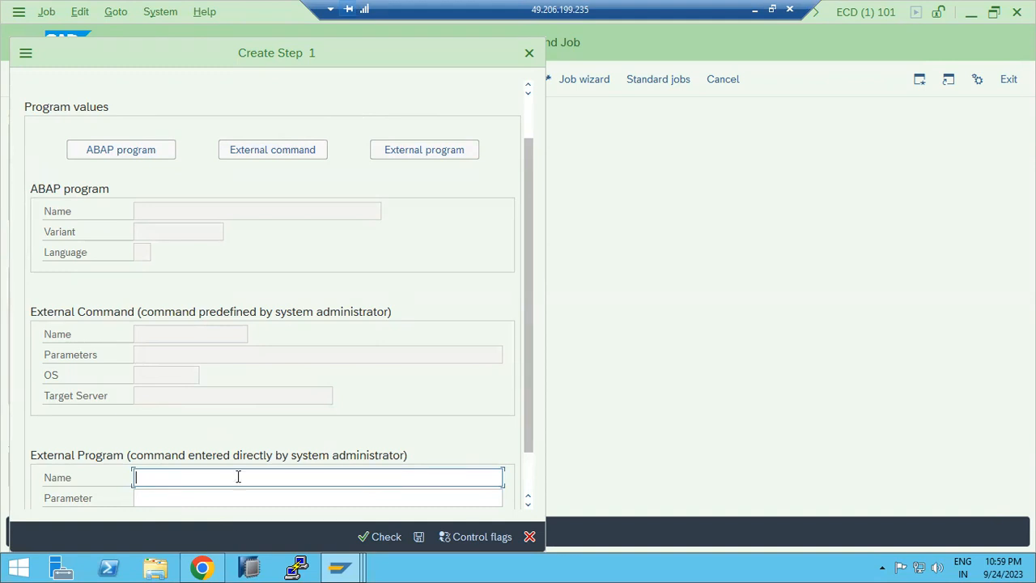
left_click(259, 153)
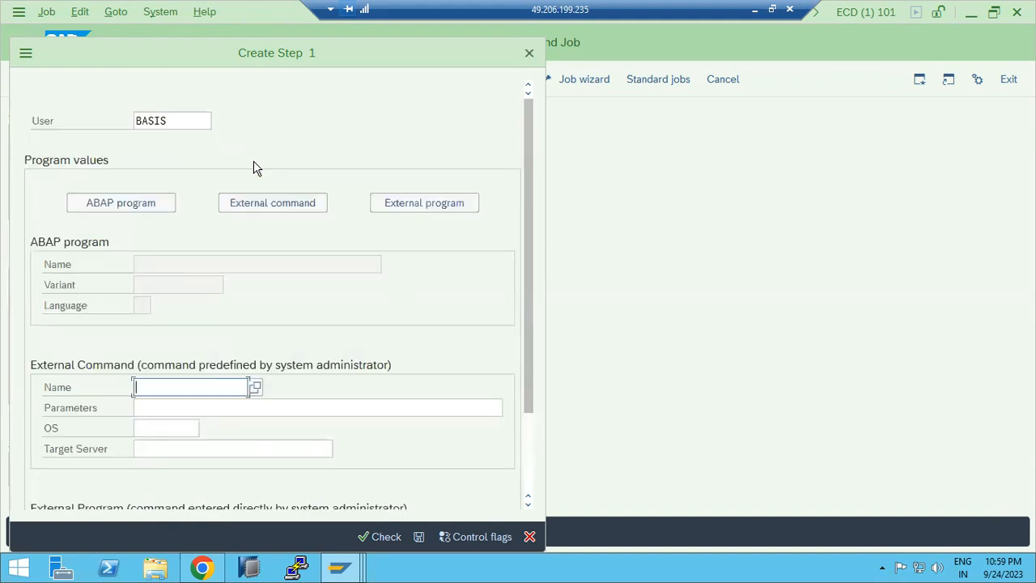
left_click(255, 387)
scroll(139, 275, "down", 20)
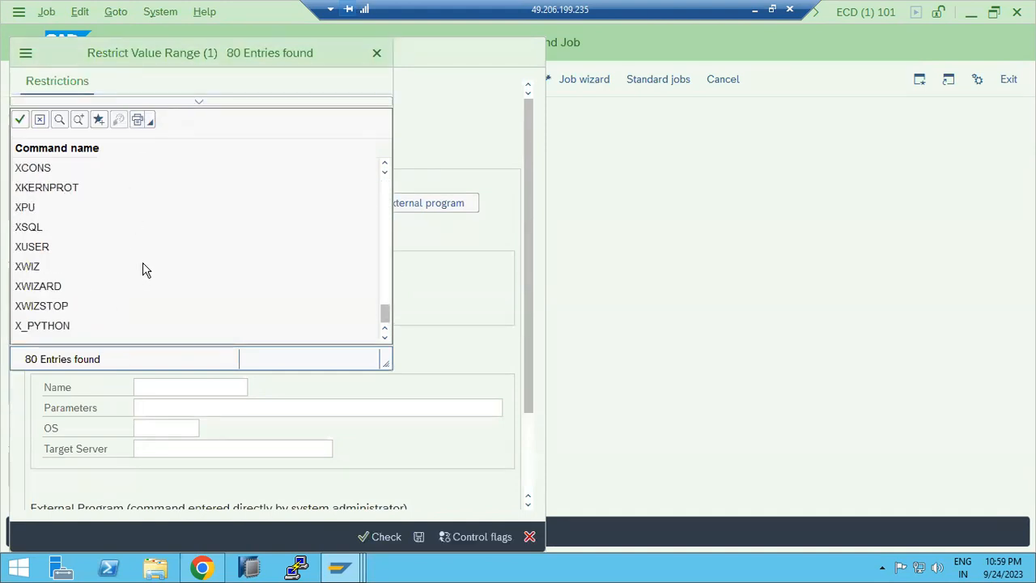
scroll(143, 268, "up", 6)
key("Escape")
left_click(95, 209)
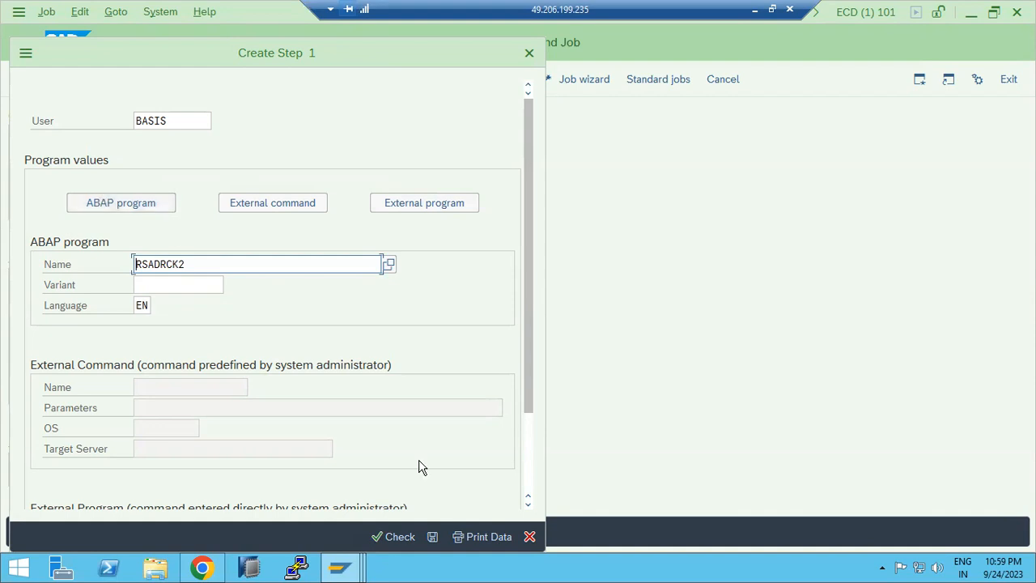
left_click(521, 538)
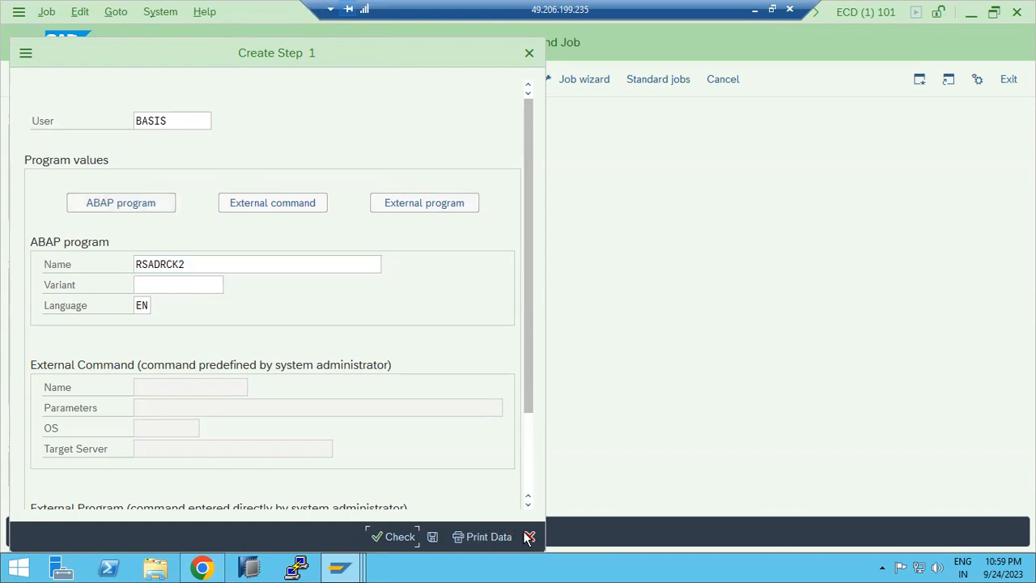
left_click(524, 536)
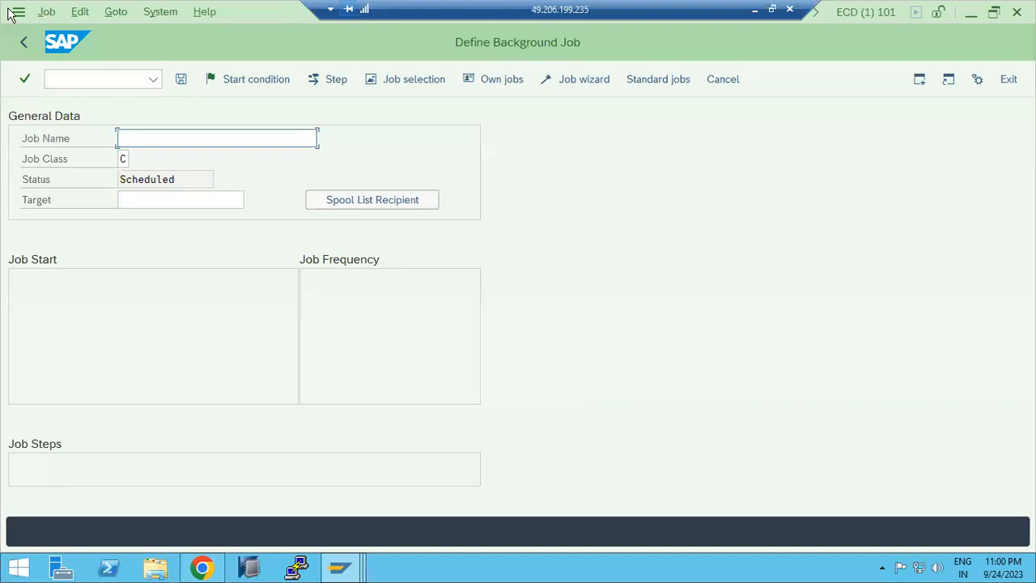
Step: Return to SAP Easy Access and start transaction SM36 once more
left_click(23, 46)
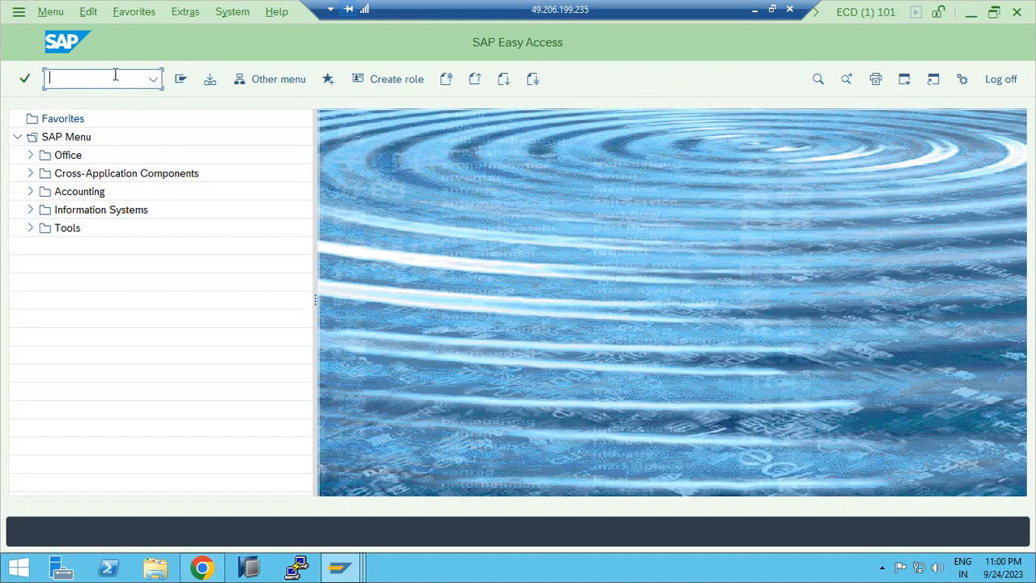
type("sm36")
key("Return")
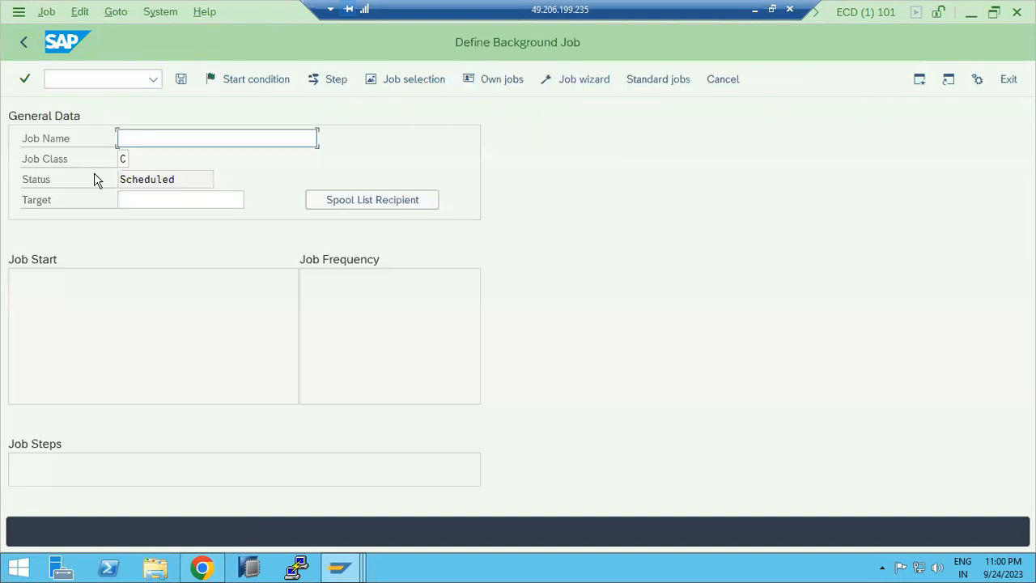
Step: Try an operation mode start condition, picking DUMMY from the list, then cancel the Start Time dialog
left_click(230, 79)
left_click(404, 121)
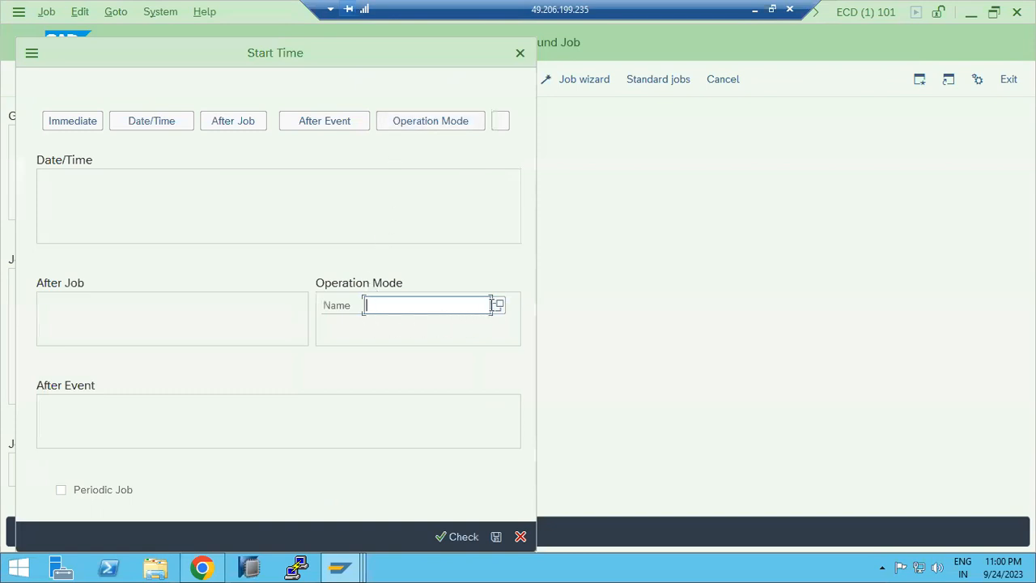
left_click(497, 305)
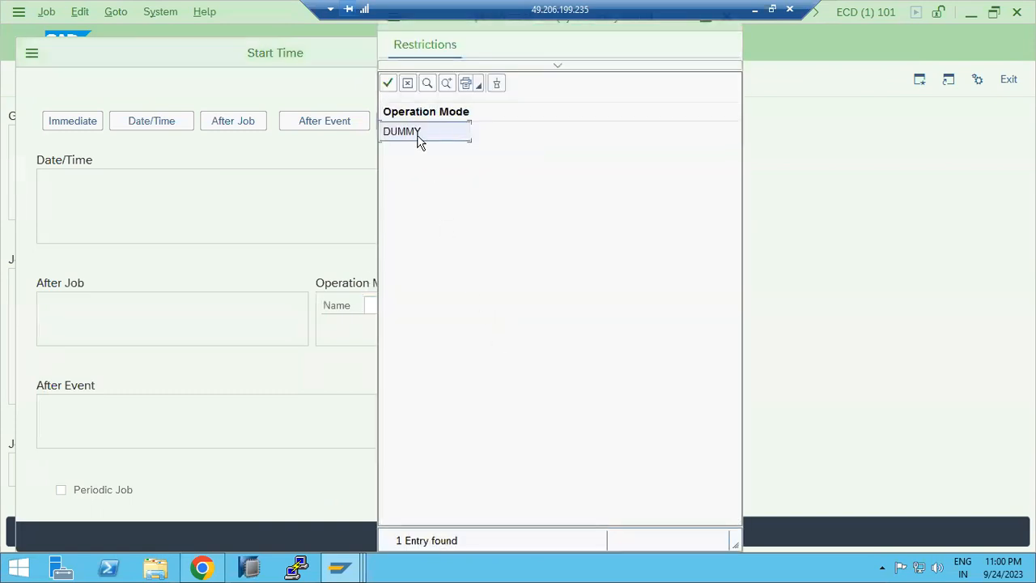
left_click(419, 132)
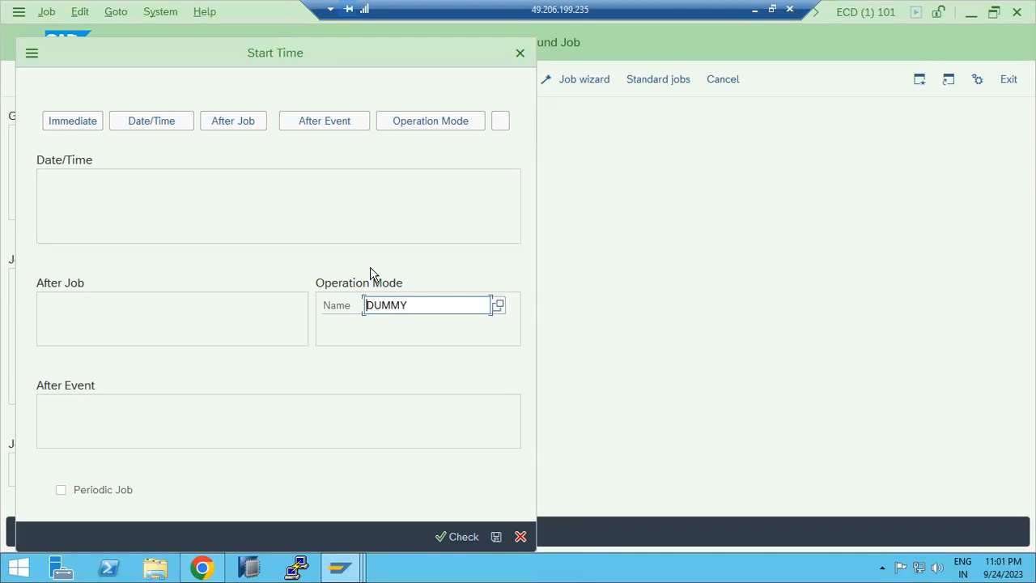
left_click(520, 537)
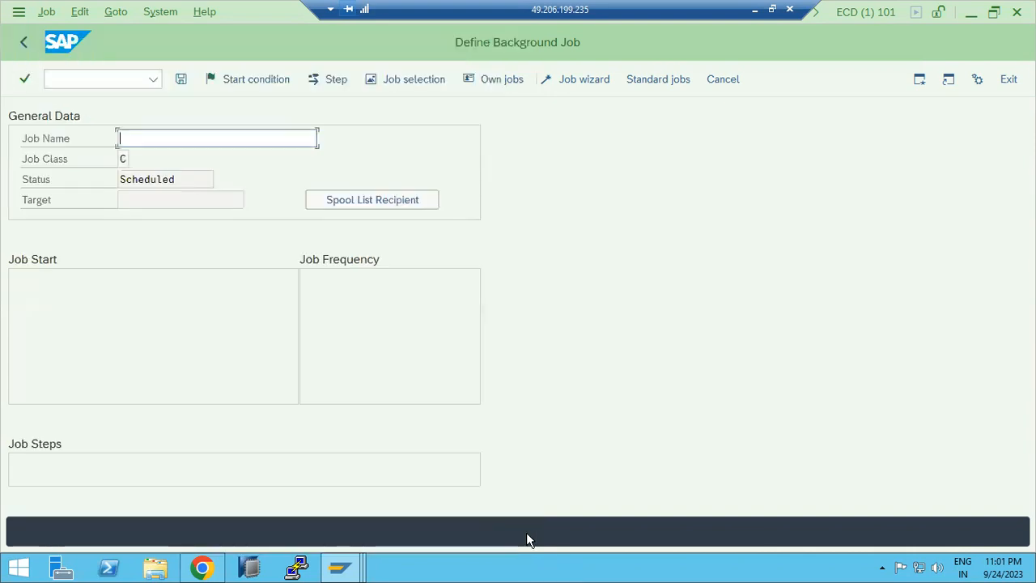
Step: Open the Create Step dialog twice without changes, closing it each time, and go back to SAP Easy Access
left_click(65, 81)
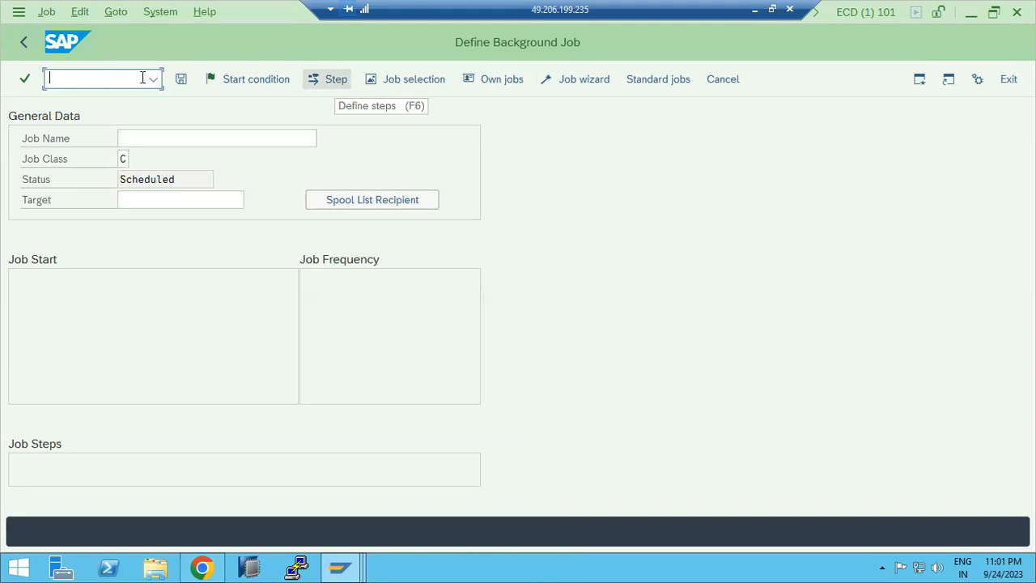
key("F6")
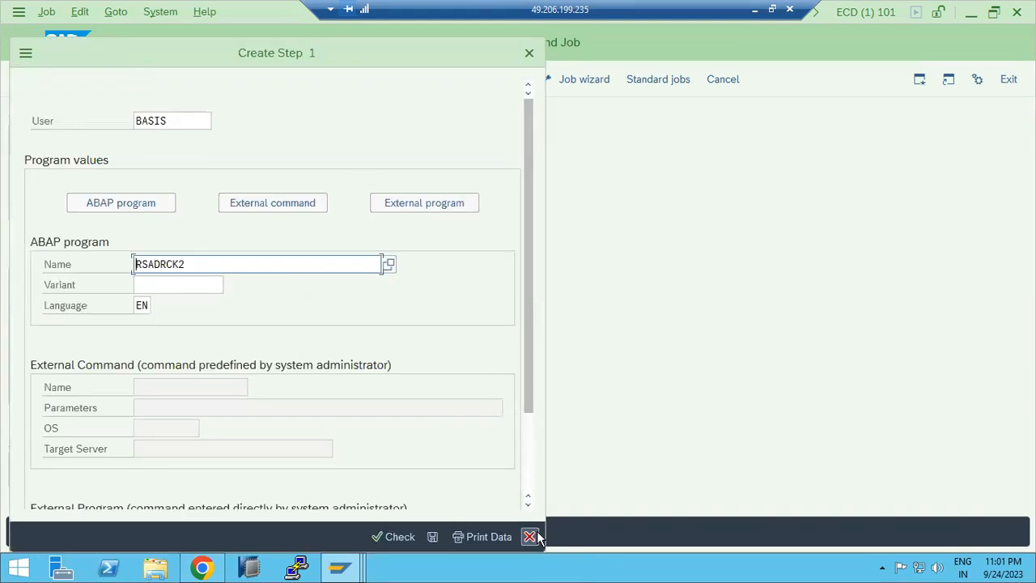
left_click(529, 537)
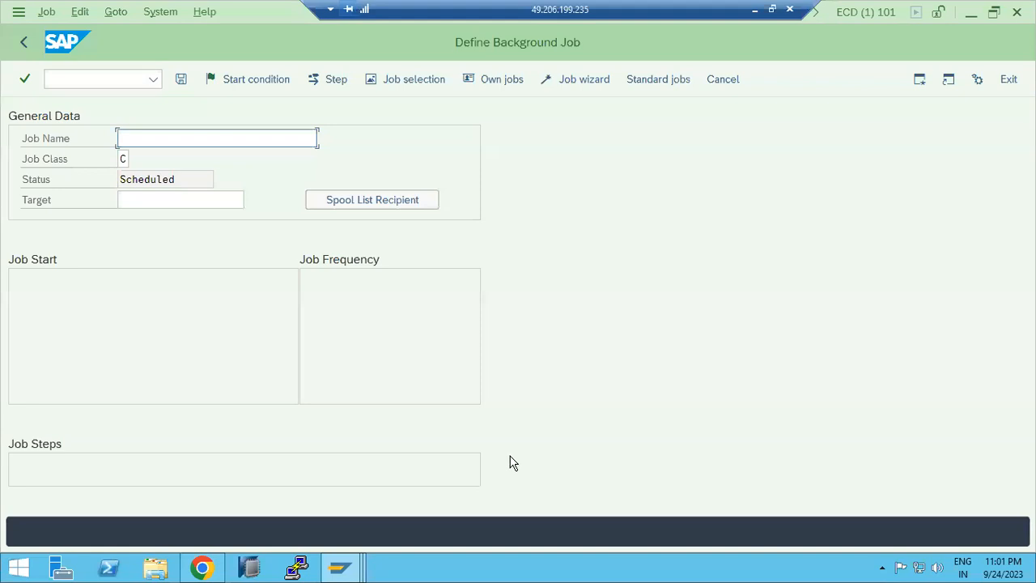
left_click(327, 78)
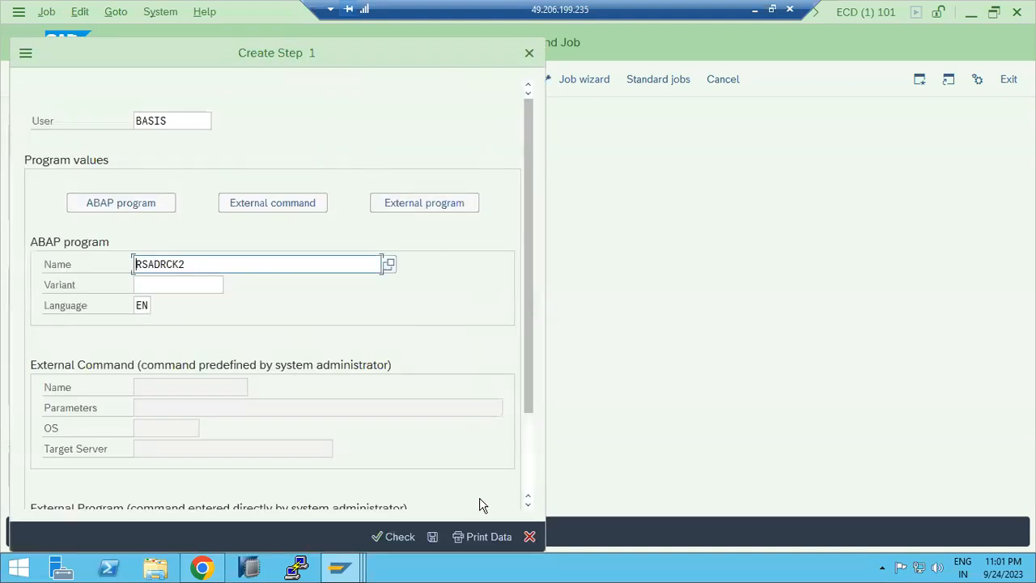
left_click(529, 537)
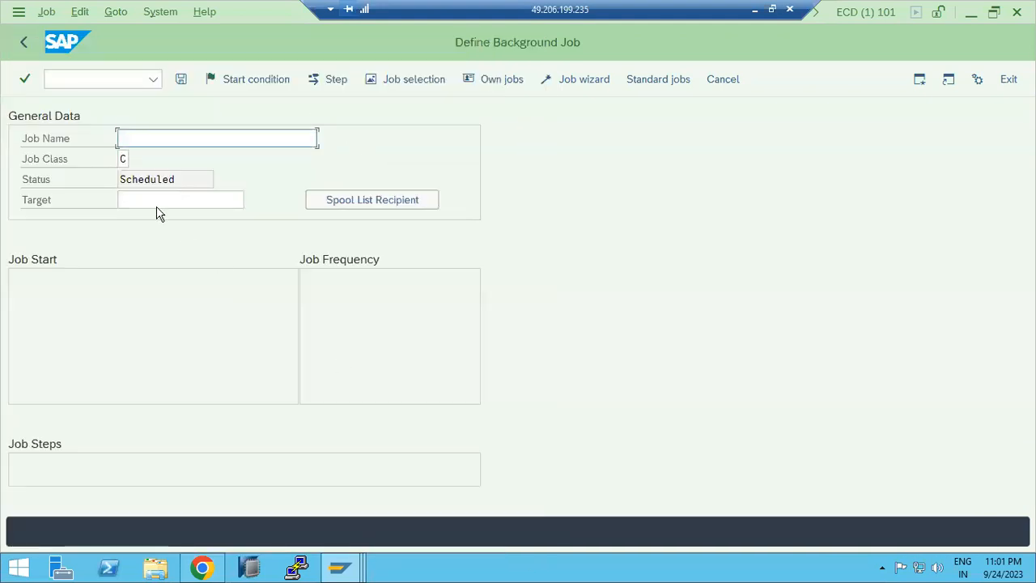
left_click(24, 44)
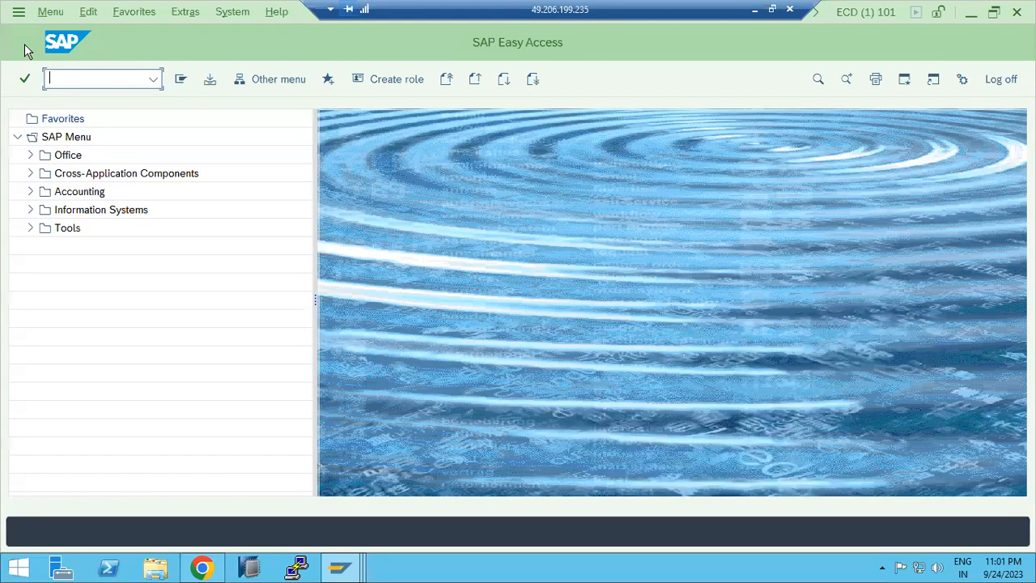